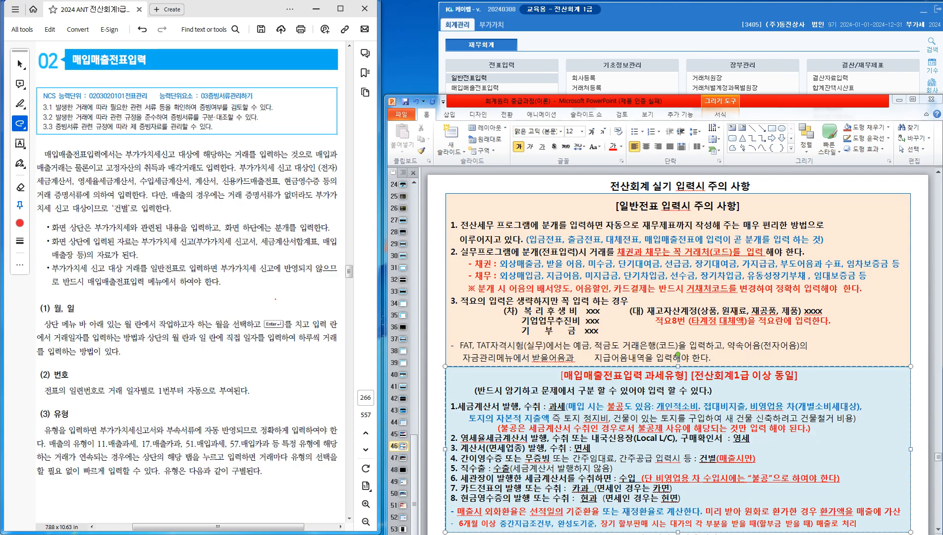
Uncover the KcLep accounting program, open the VAT return (부가가치세신고서) and load the period January to March 2024
drag(679, 101, 679, 10)
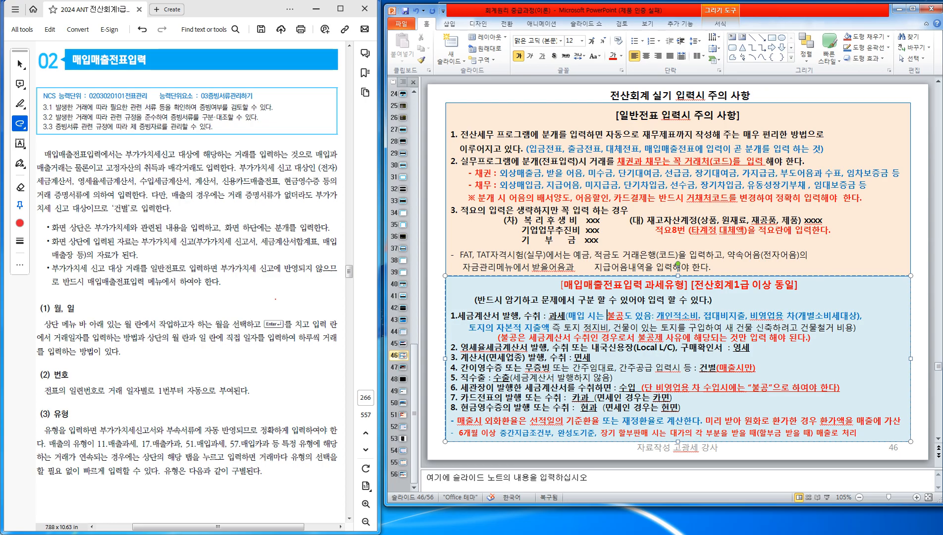
key(super+Down)
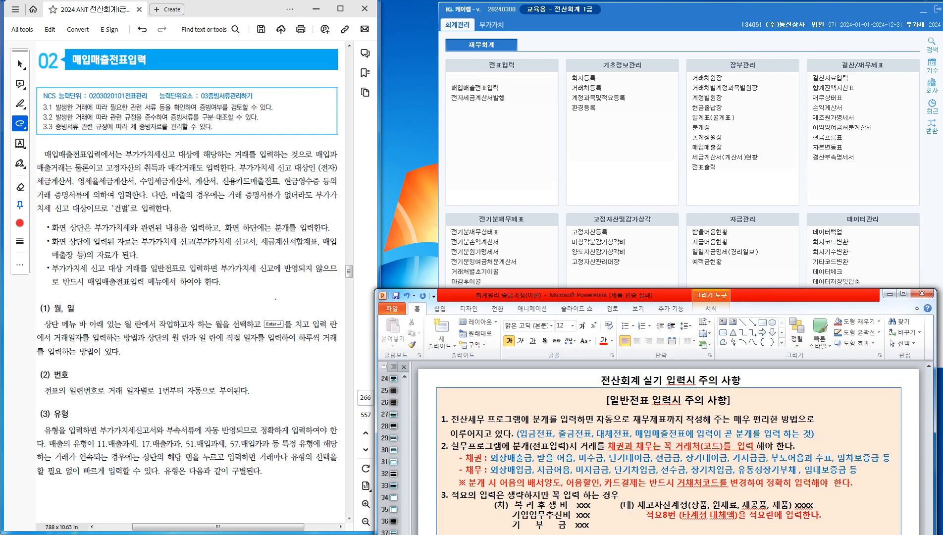
click(491, 24)
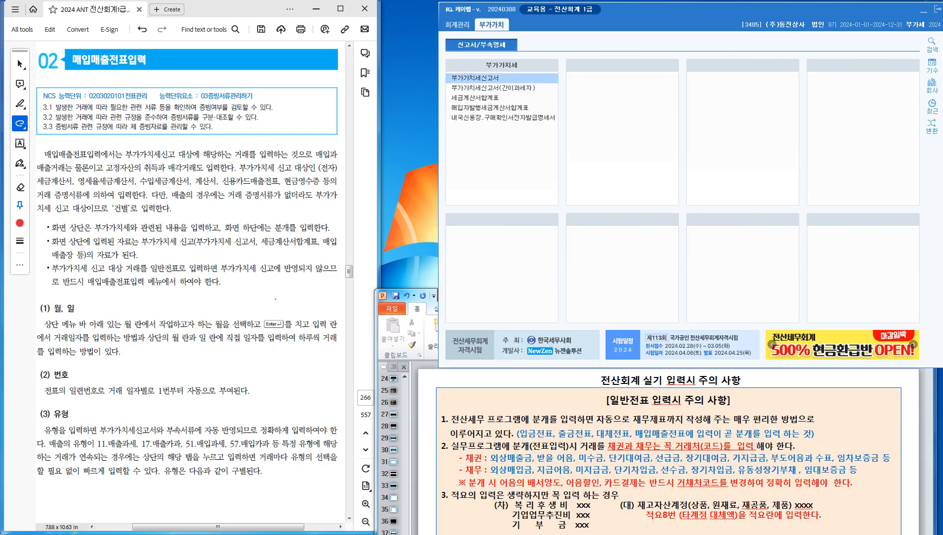
click(475, 78)
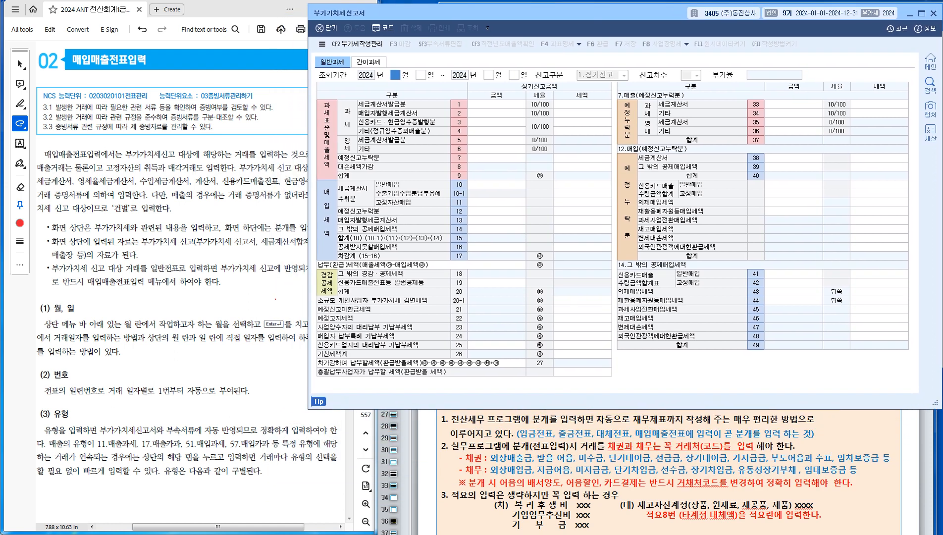
text(1)
key(Return)
key(Return)
text(3)
key(Return)
key(Return)
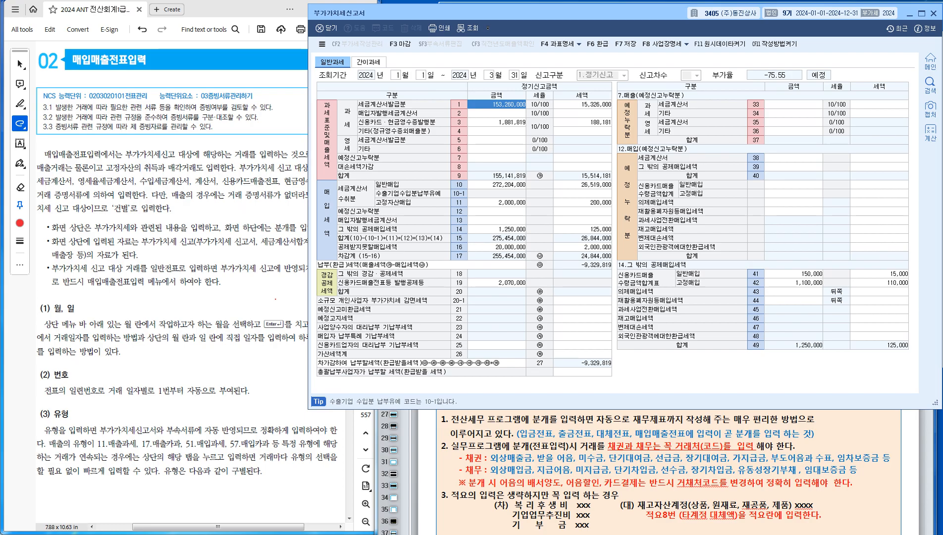
Examine the sales section of the VAT return: tax invoice, card and cash receipt, and zero-rated lines
click(497, 122)
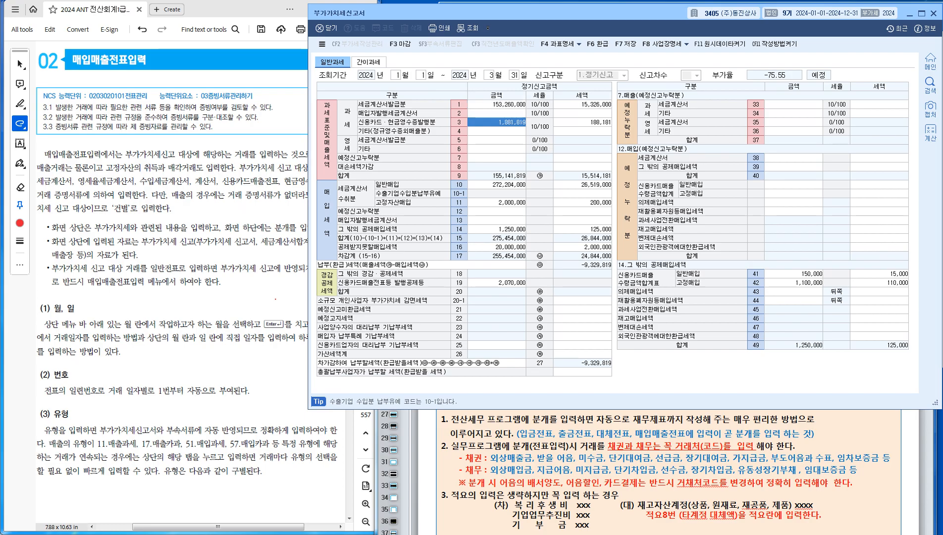
click(497, 104)
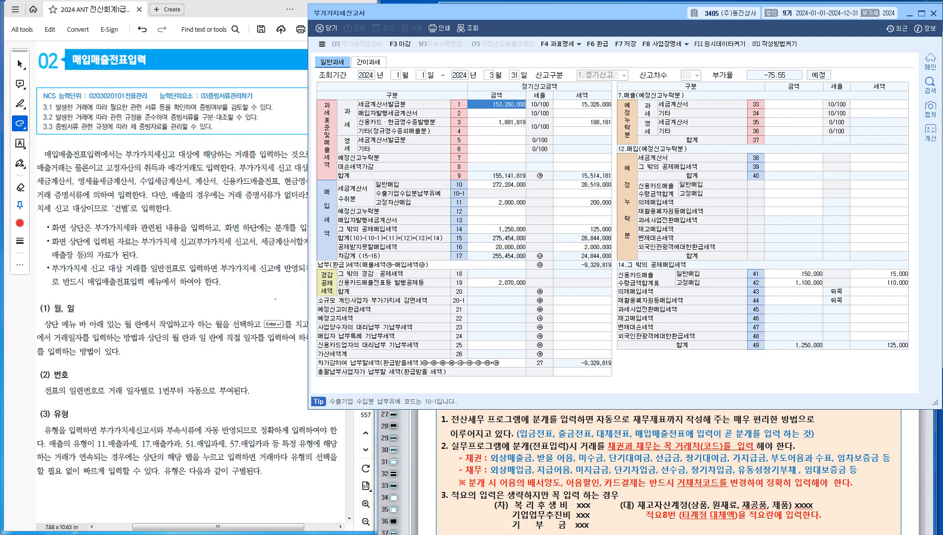
click(497, 123)
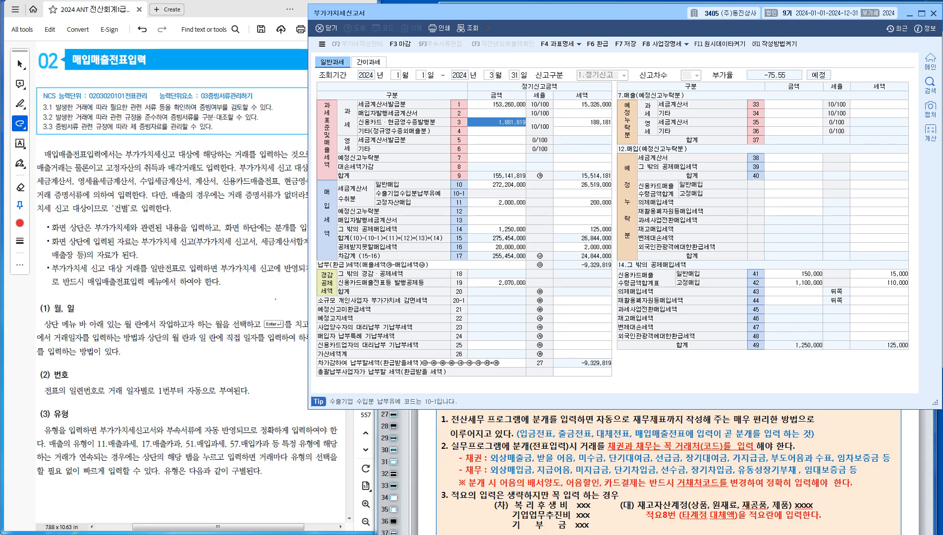
click(497, 140)
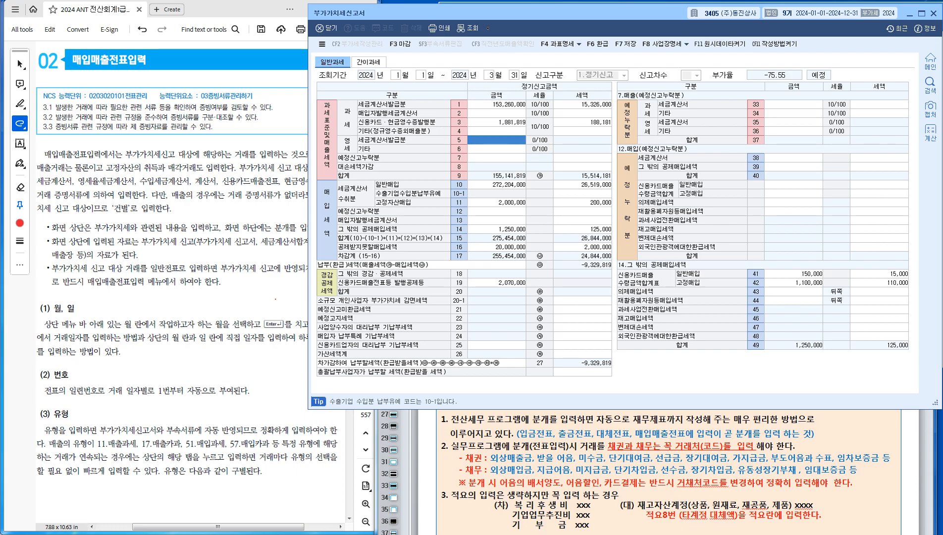
click(497, 149)
click(497, 140)
click(497, 149)
click(497, 140)
click(496, 150)
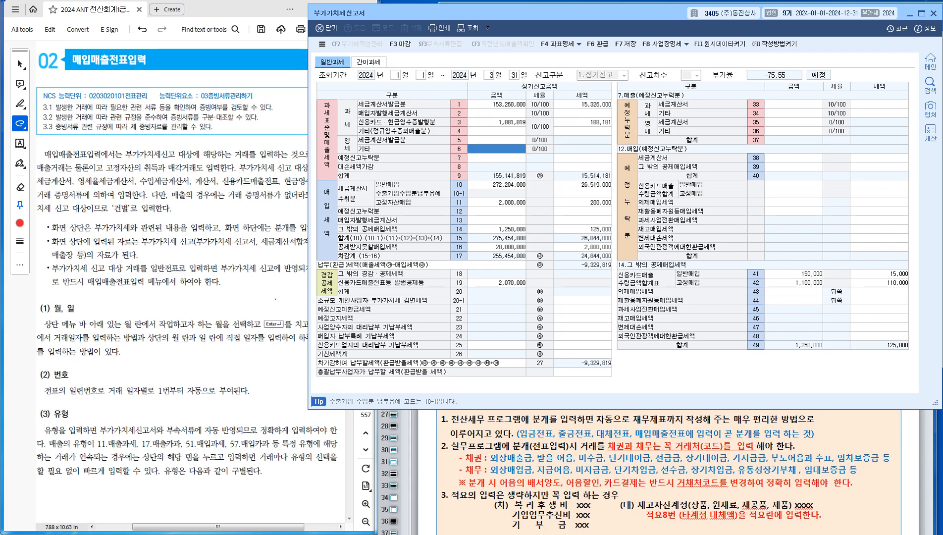
Examine the return's purchase lines for general and fixed-asset purchases, the zero-rated sales lines and the credit card and reduction entries
click(497, 184)
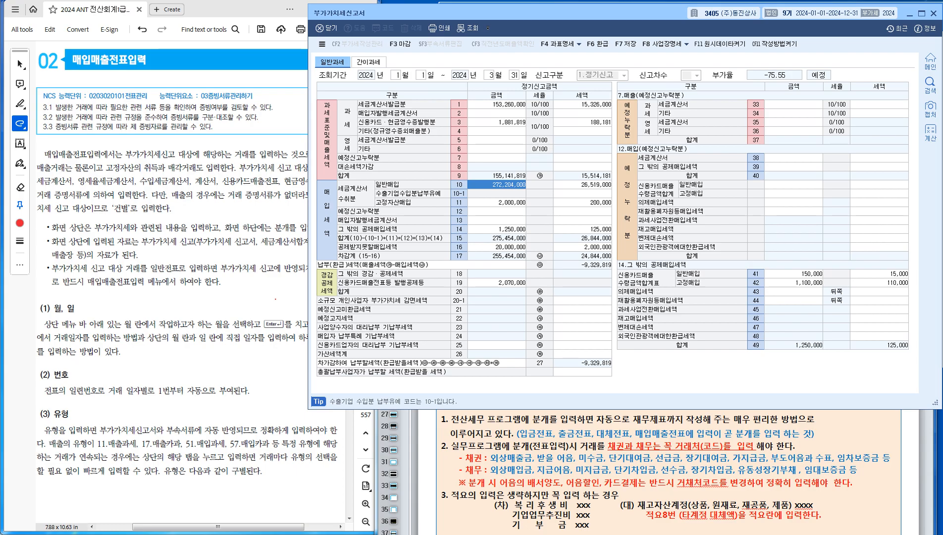
click(497, 202)
click(582, 185)
click(582, 202)
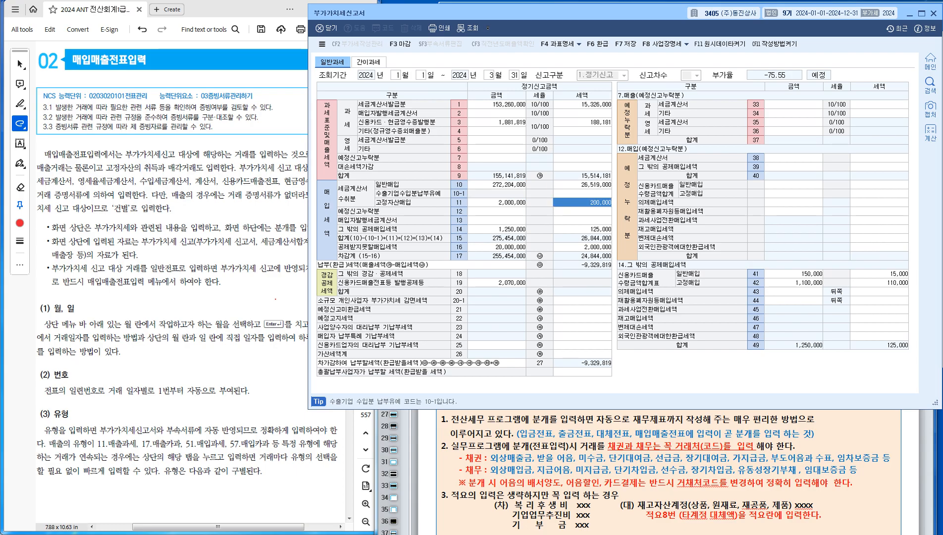
click(497, 140)
click(497, 149)
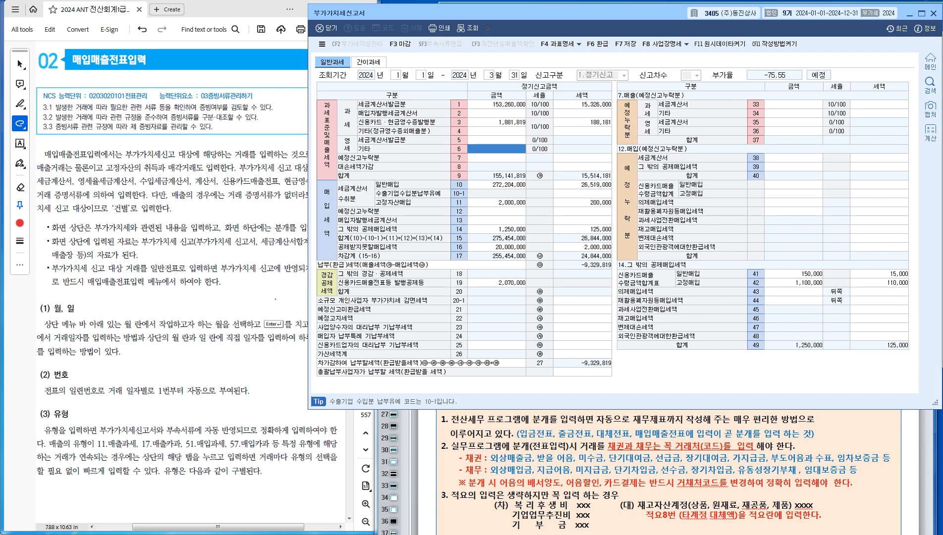
click(496, 283)
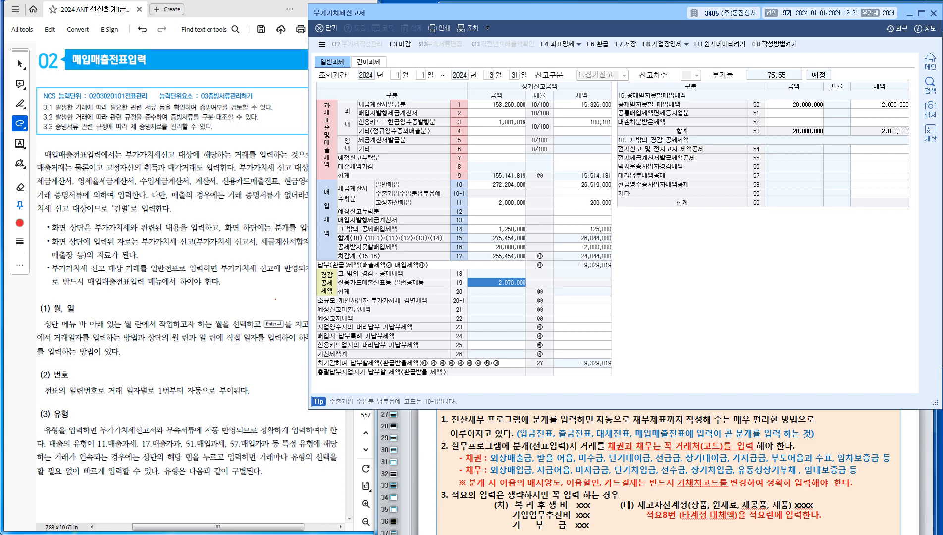
click(880, 149)
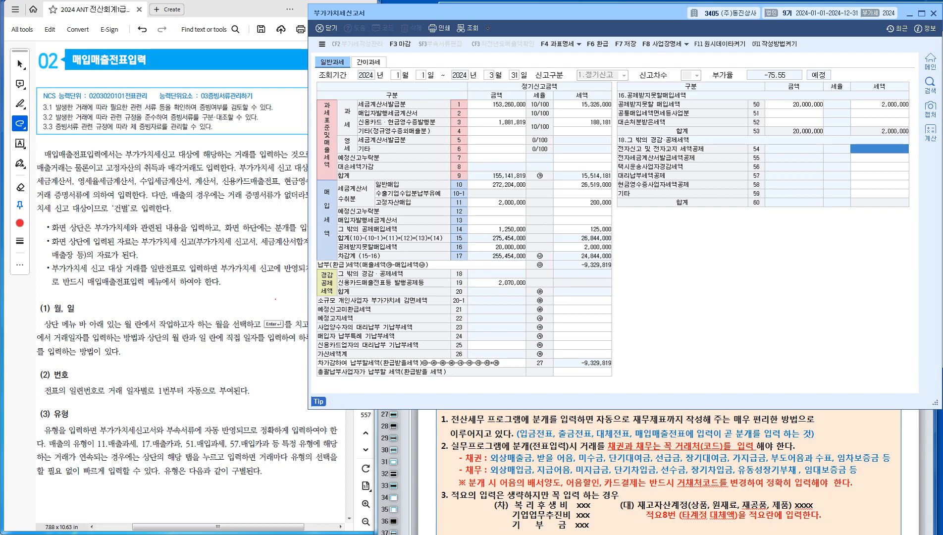
click(497, 131)
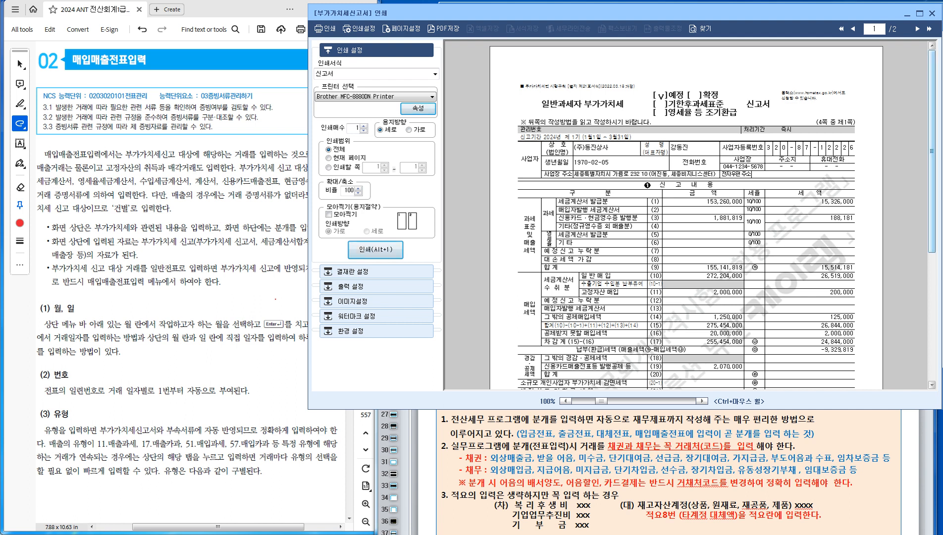
Enlarge the VAT return's print preview, read down the first page, and close both the preview and the return
drag(756, 409, 756, 534)
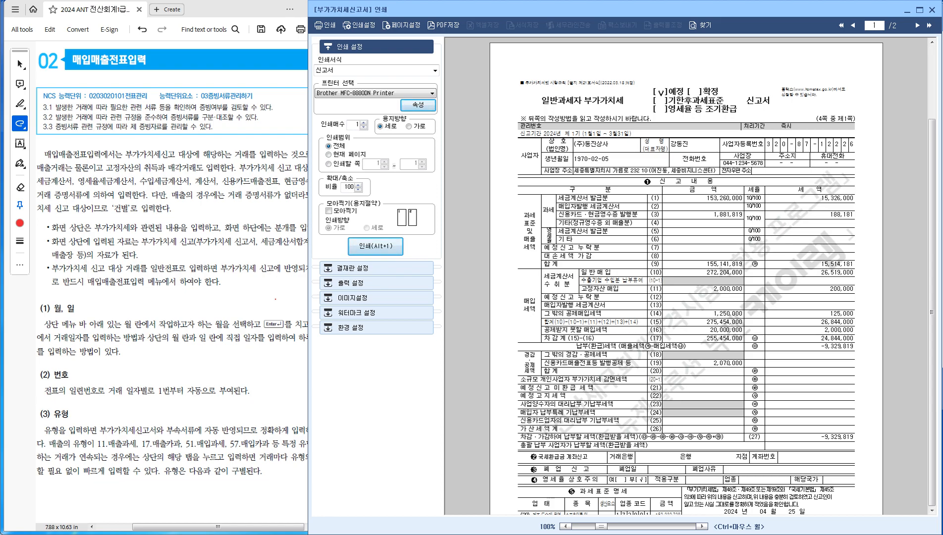
scroll(687, 278, down, 3)
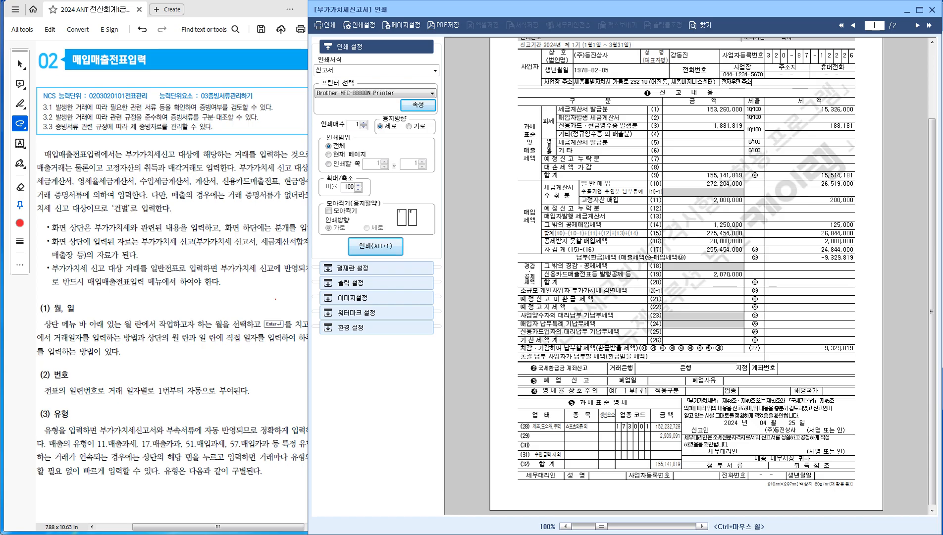
click(932, 10)
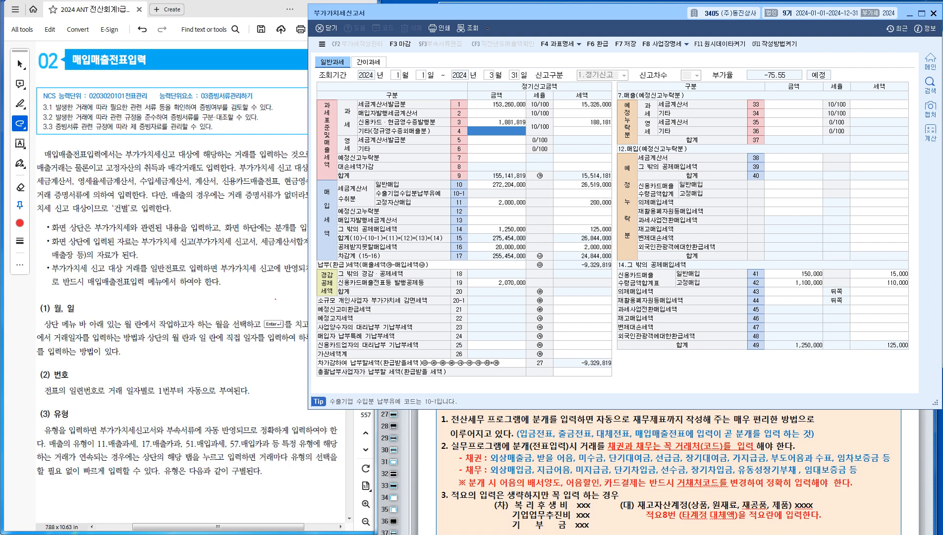
click(933, 13)
click(642, 231)
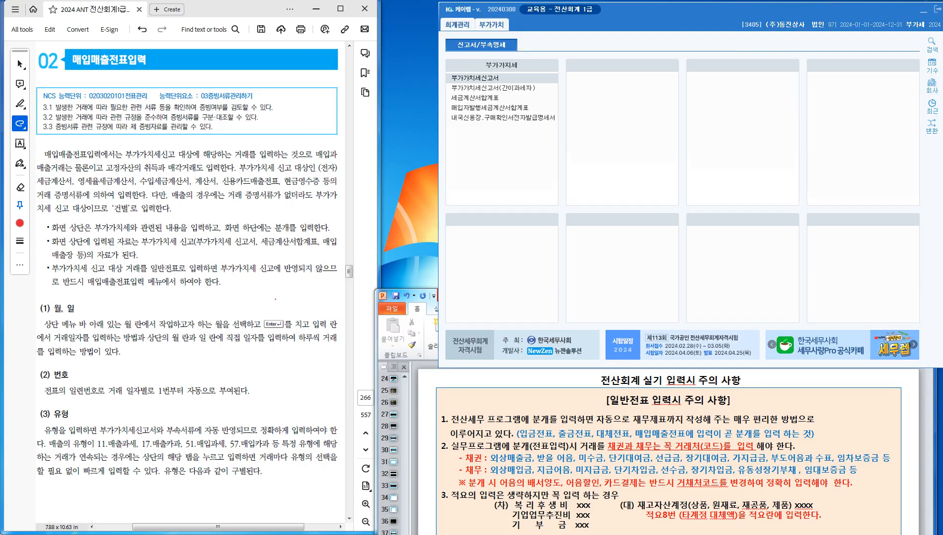
Open purchase and sales slip entry (매입매출전표입력) in the accounting section and load the slips for 5 January 2024
click(457, 24)
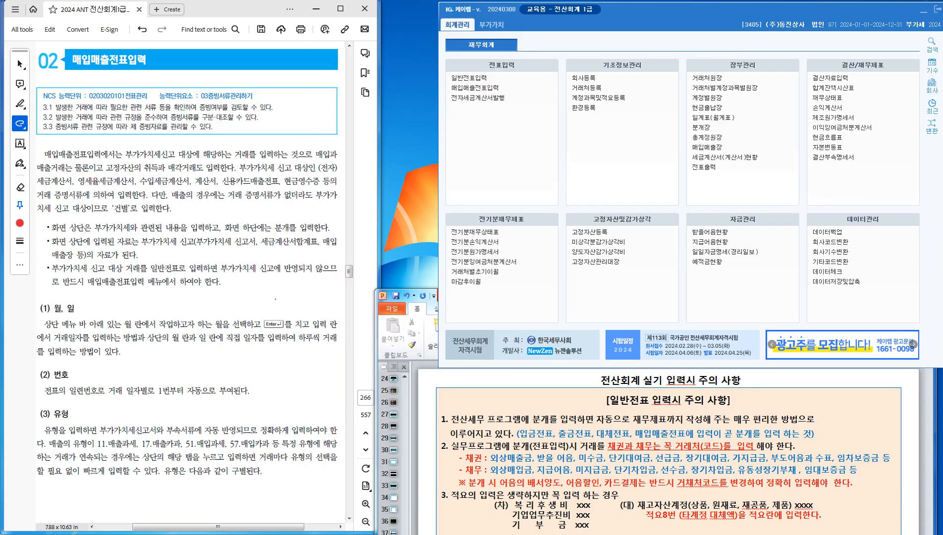
click(474, 87)
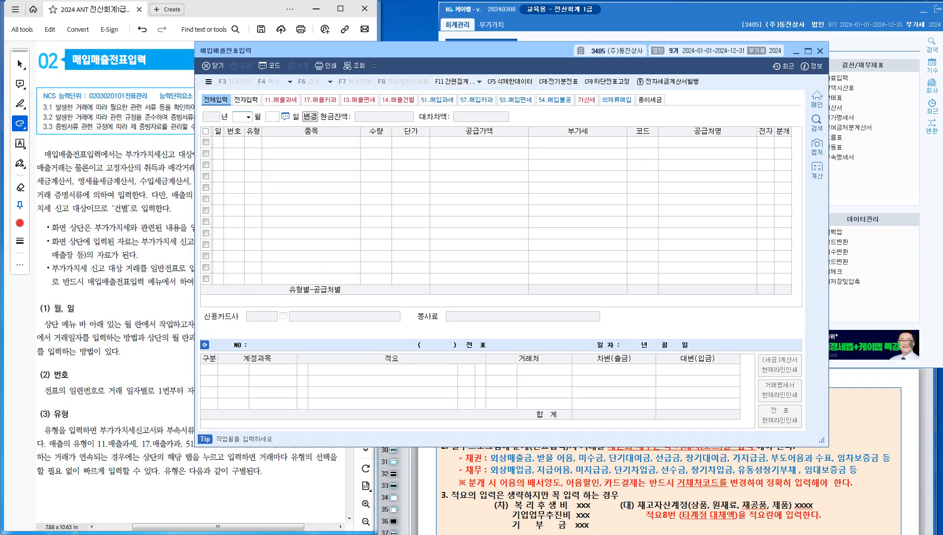
drag(475, 46, 564, 32)
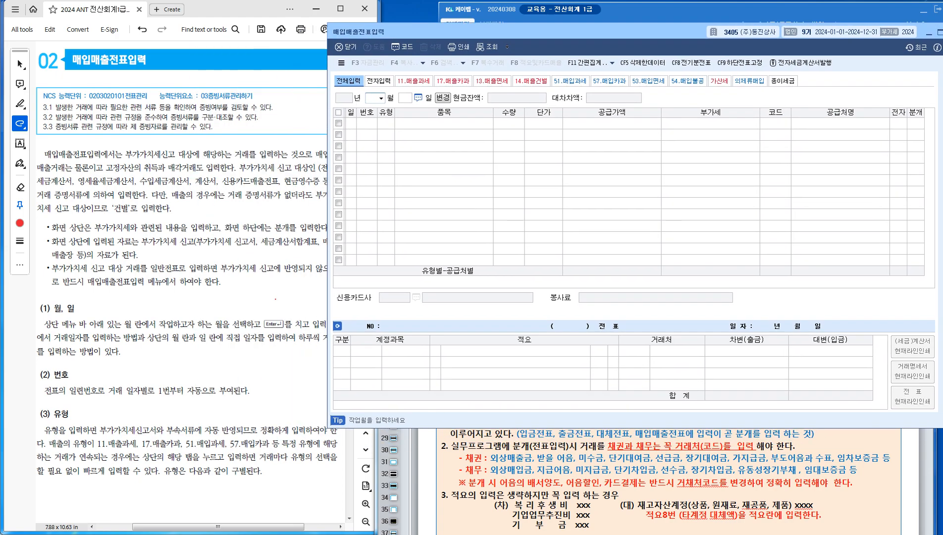
text(1)
key(Return)
text(5)
key(Return)
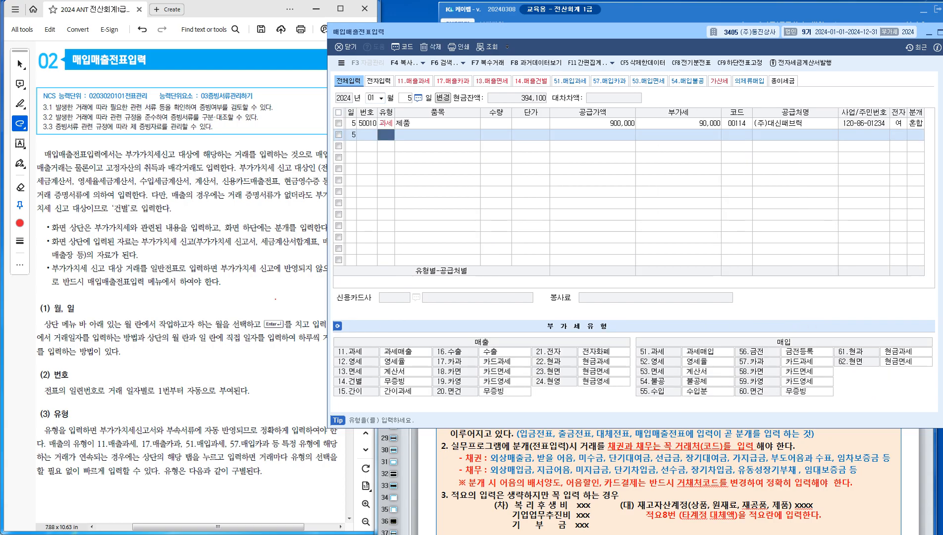
Examine the VAT type code table for the existing slip and the blank row, and close the slip entry window
key(Up)
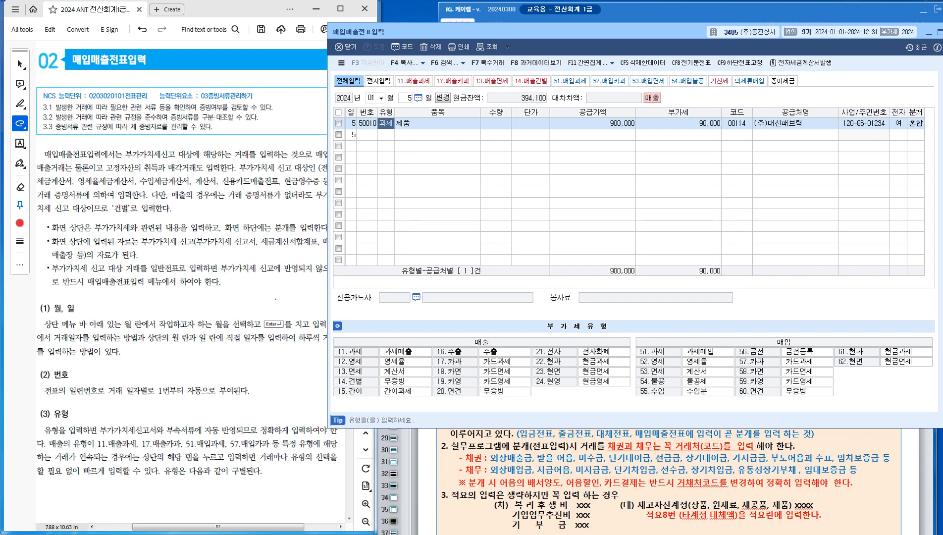
key(Down)
key(Up)
key(Down)
key(Up)
key(Down)
key(Up)
key(Down)
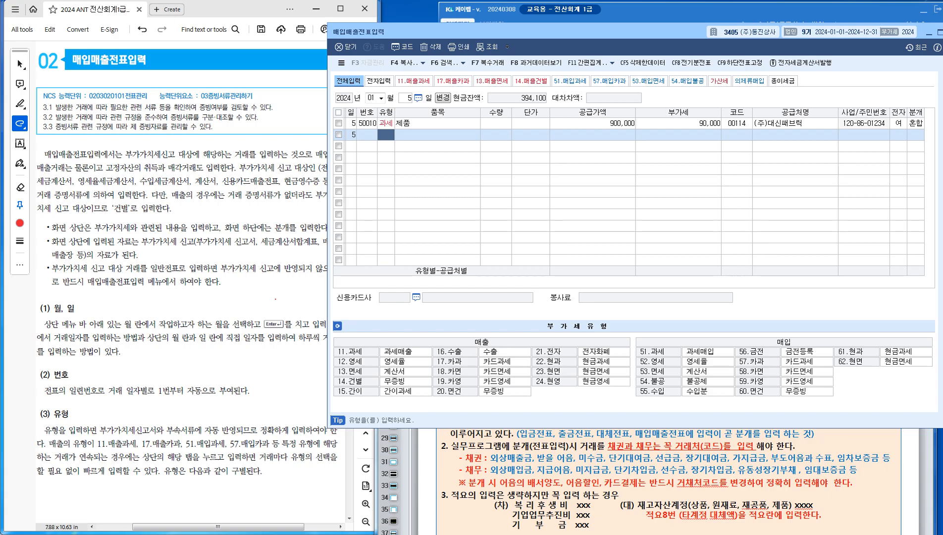
key(Up)
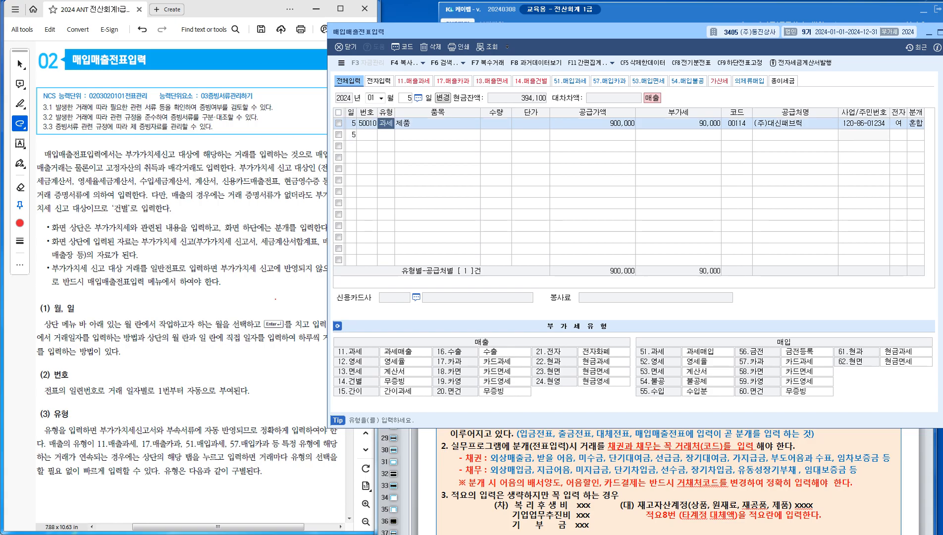
key(Return)
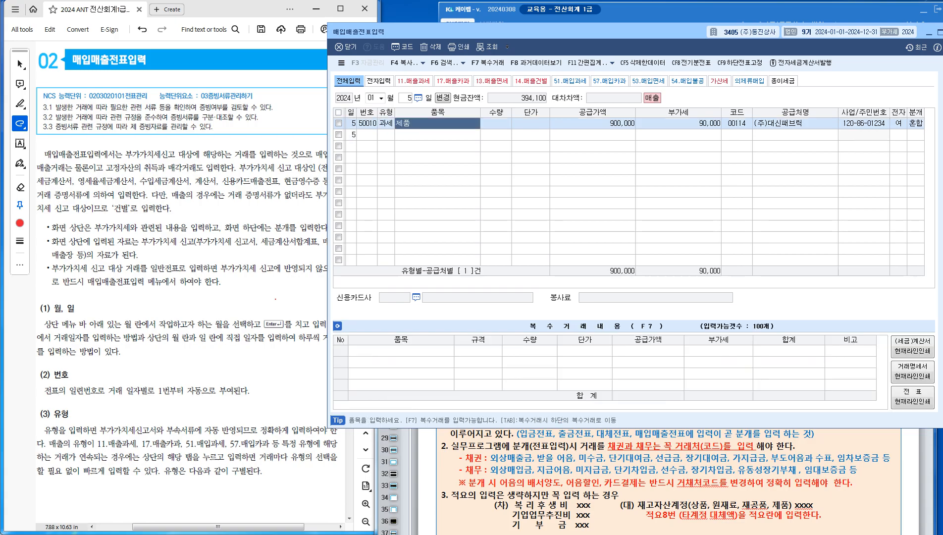
key(Down)
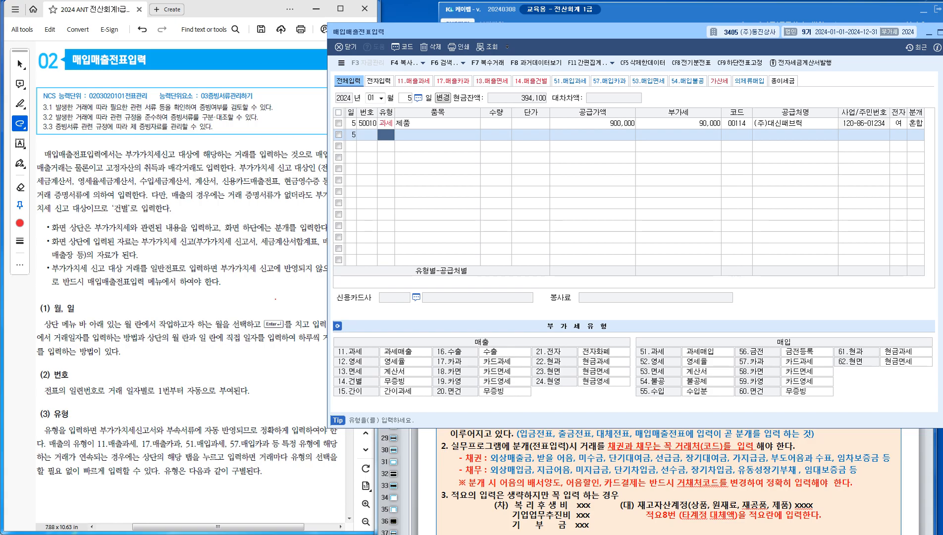
drag(555, 32, 458, 145)
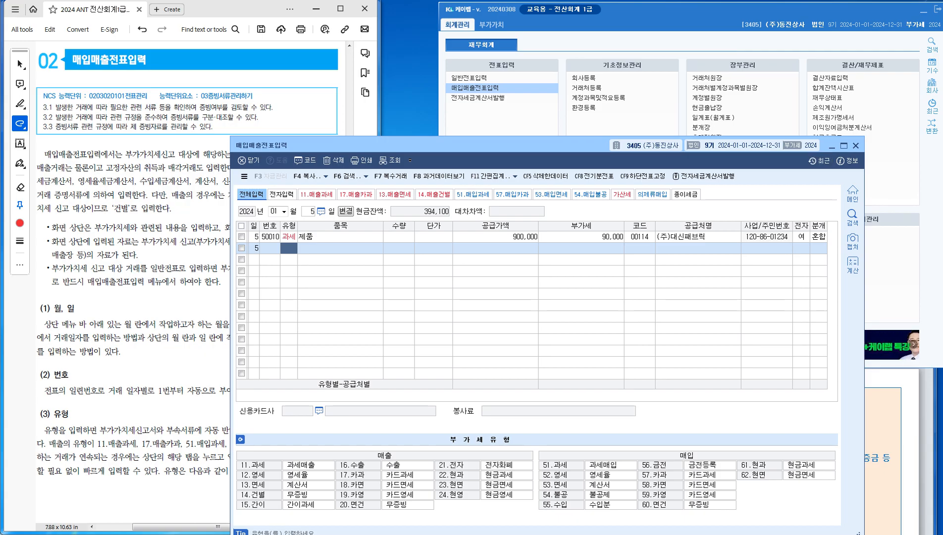
click(855, 146)
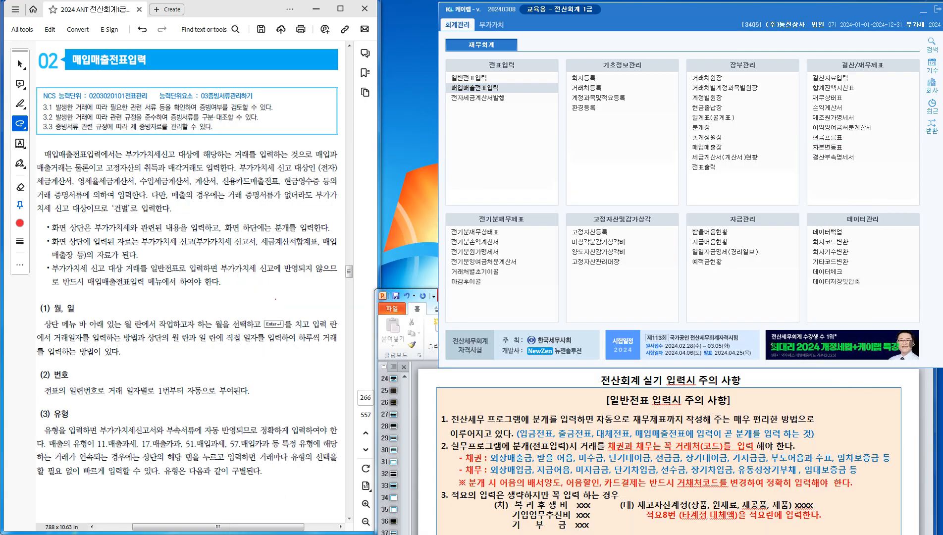
Bring the whole PowerPoint slide on slip tax types (매입매출전표입력 과세유형) into view and read on through the textbook's type section
drag(570, 295, 582, 108)
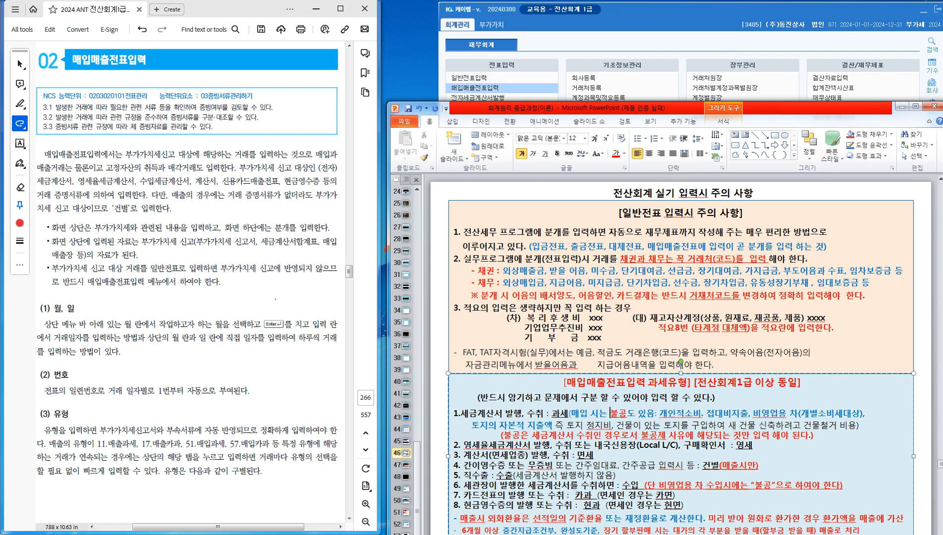
click(476, 88)
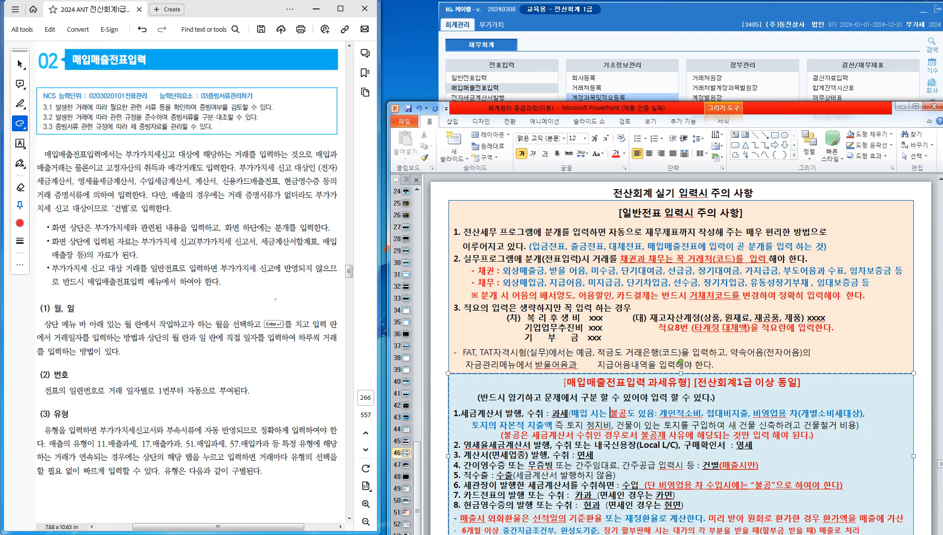
drag(686, 108, 687, 8)
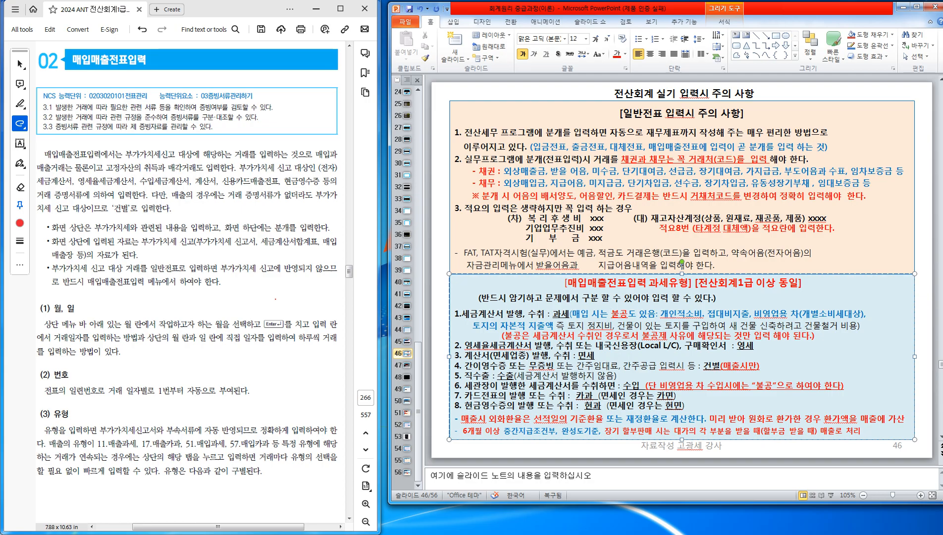
scroll(190, 281, down, 6)
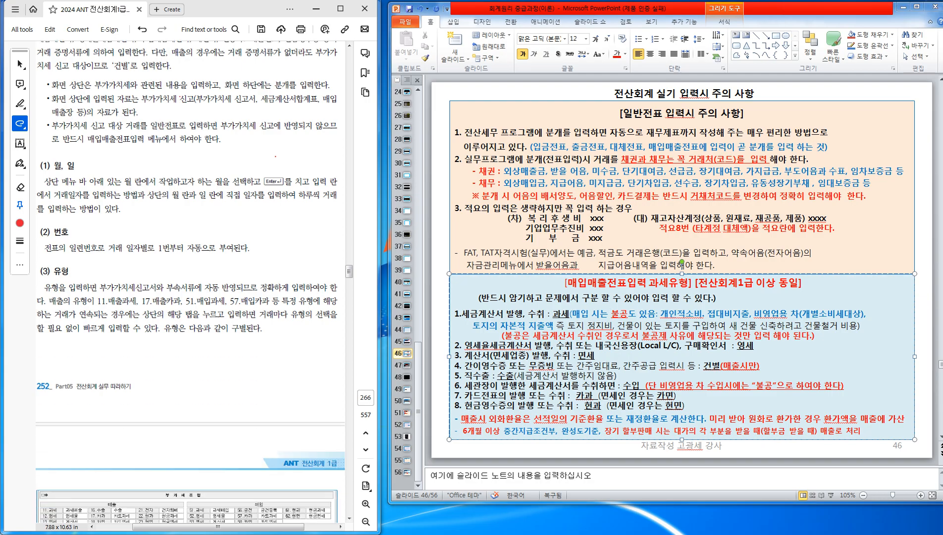
Read on through the textbook to the sales type code table (매출유형 코드) on page 253
scroll(189, 281, down, 6)
scroll(190, 282, down, 1)
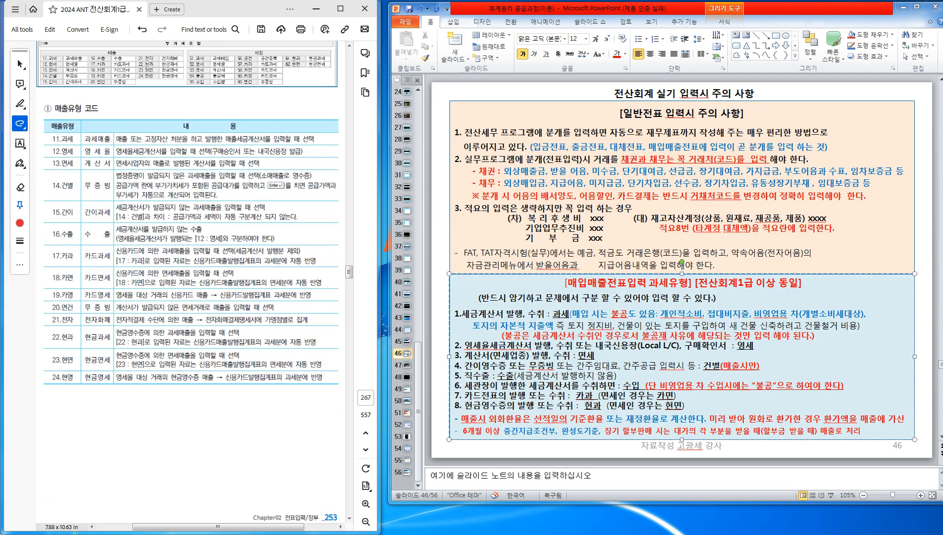
scroll(190, 281, down, 1)
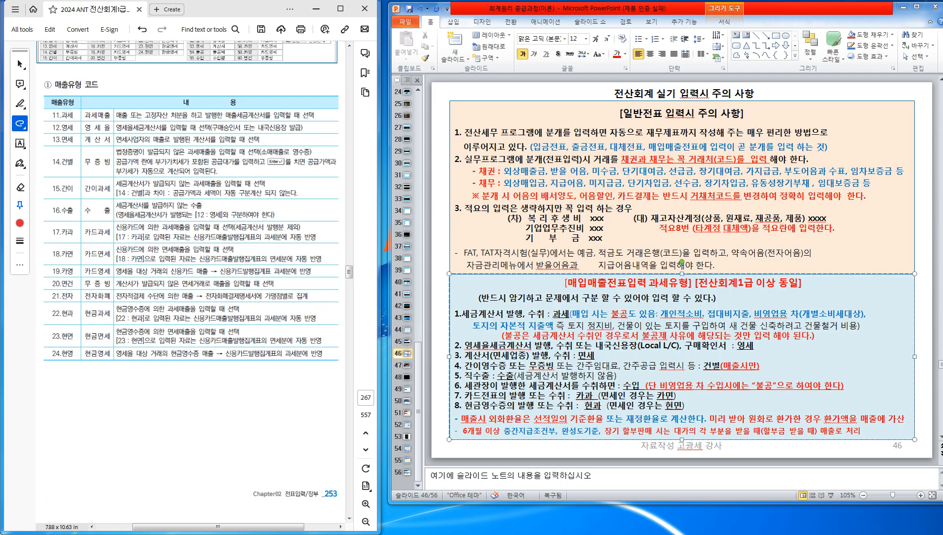
Maximize the PowerPoint window and go over slide 46's general slip notes on receivables, payables and summary entries
click(611, 313)
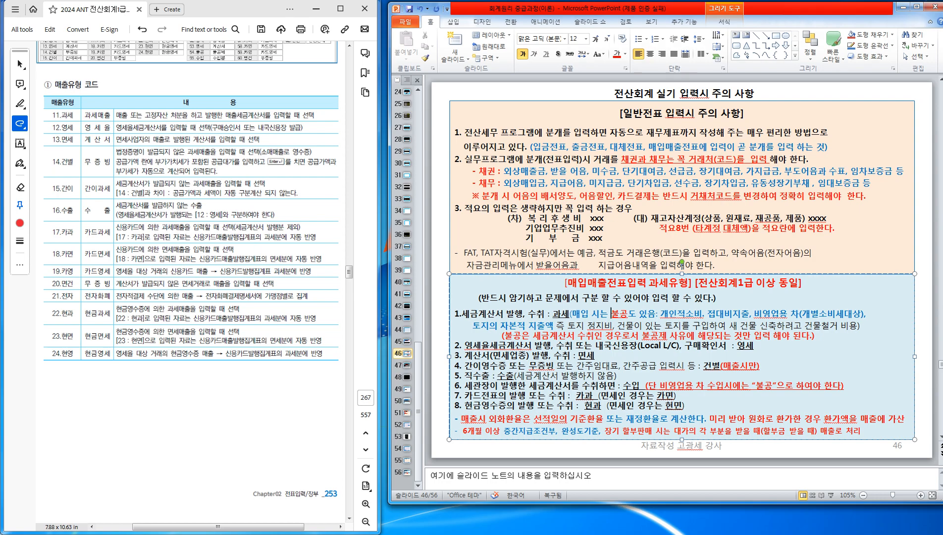
click(916, 6)
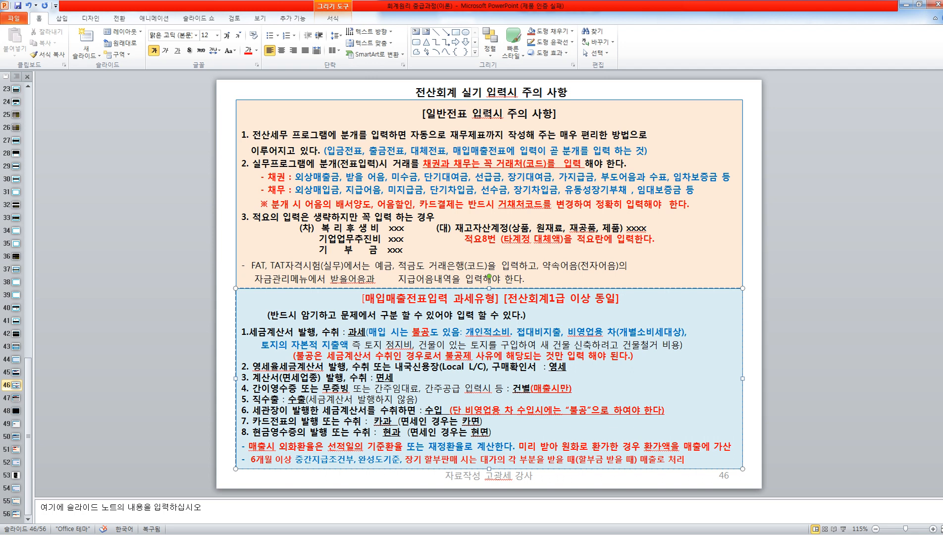
drag(422, 113, 557, 113)
drag(268, 176, 669, 204)
drag(389, 228, 562, 239)
click(531, 239)
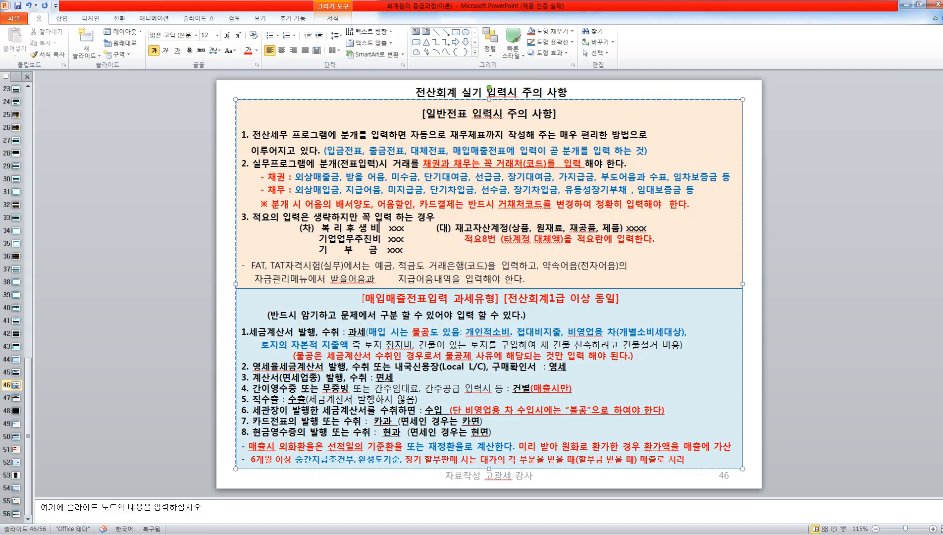
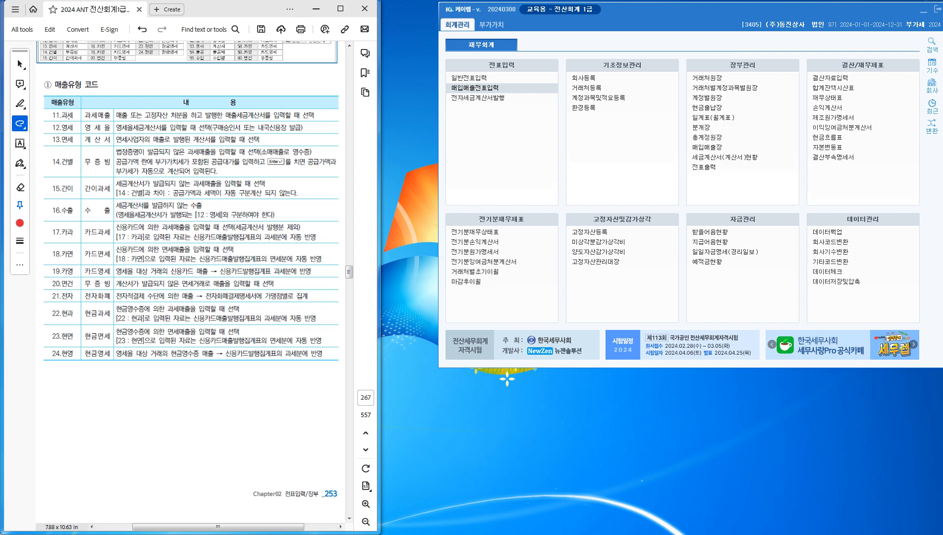
Look past the purchase type codes and journal section to the textbook's sales exercises for type 11.과세 on page 257
scroll(188, 283, down, 15)
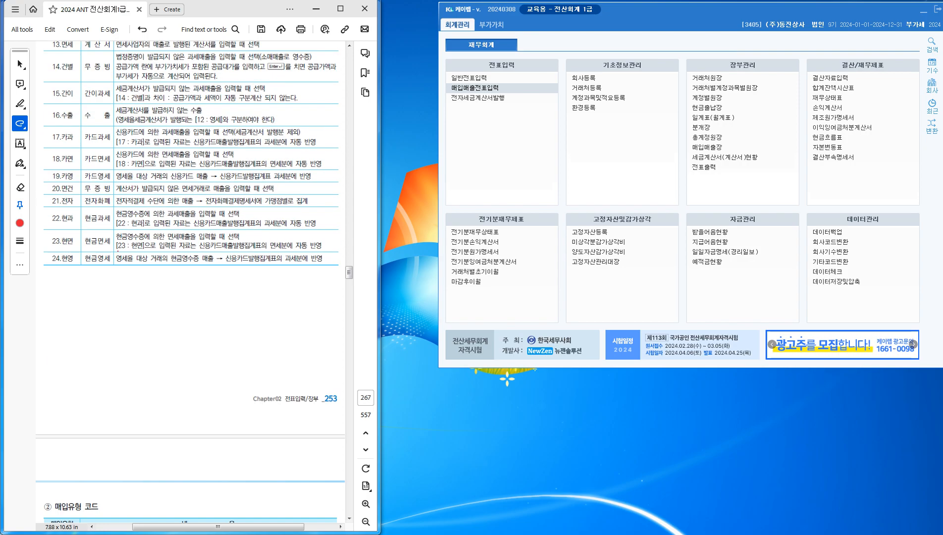
scroll(190, 282, down, 1)
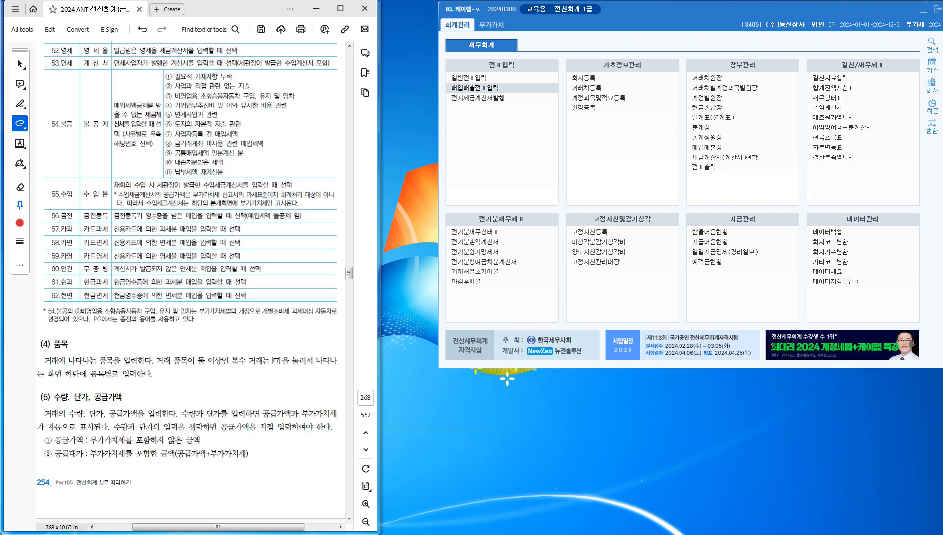
scroll(188, 282, down, 15)
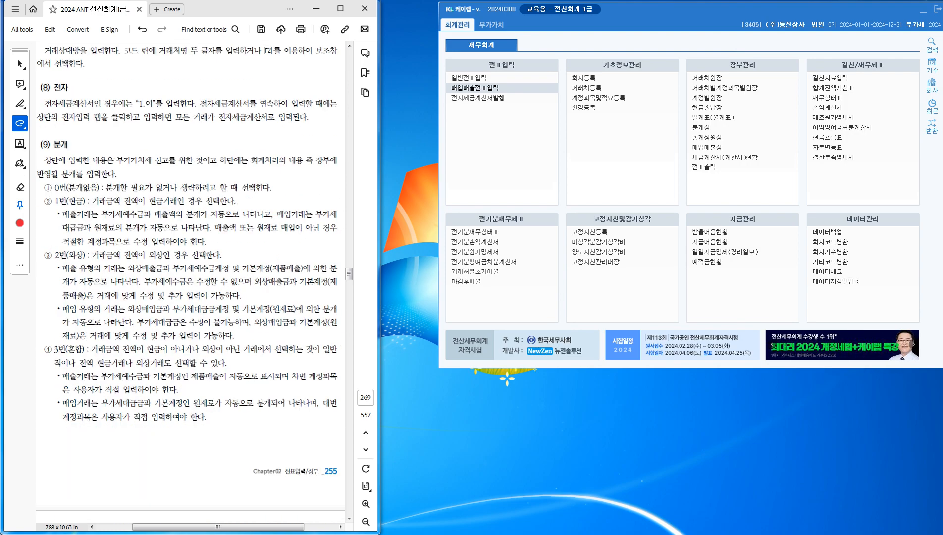
scroll(190, 283, down, 15)
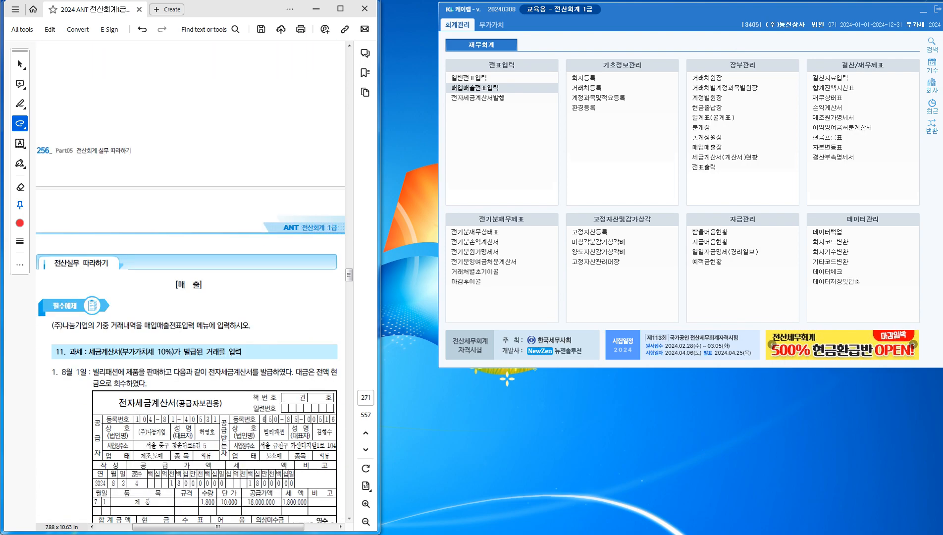
scroll(190, 282, down, 5)
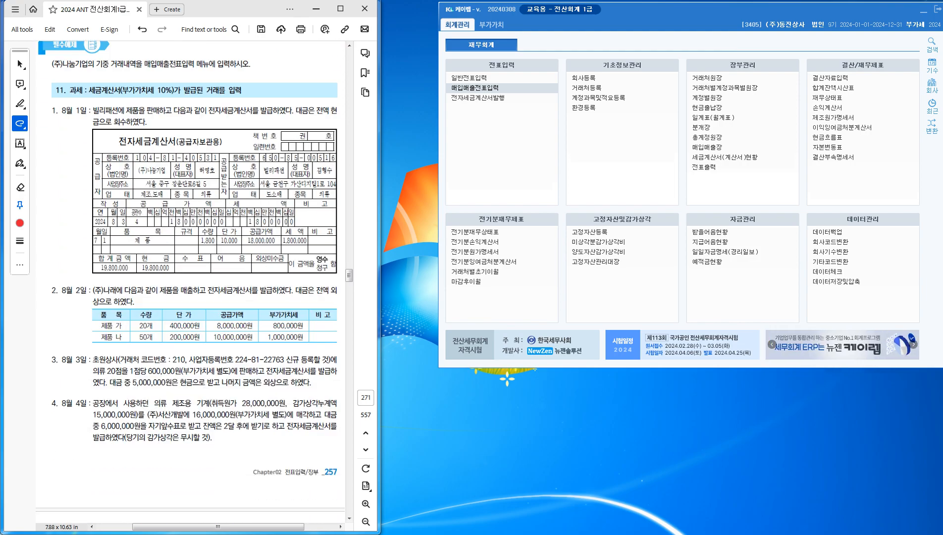
scroll(189, 283, up, 1)
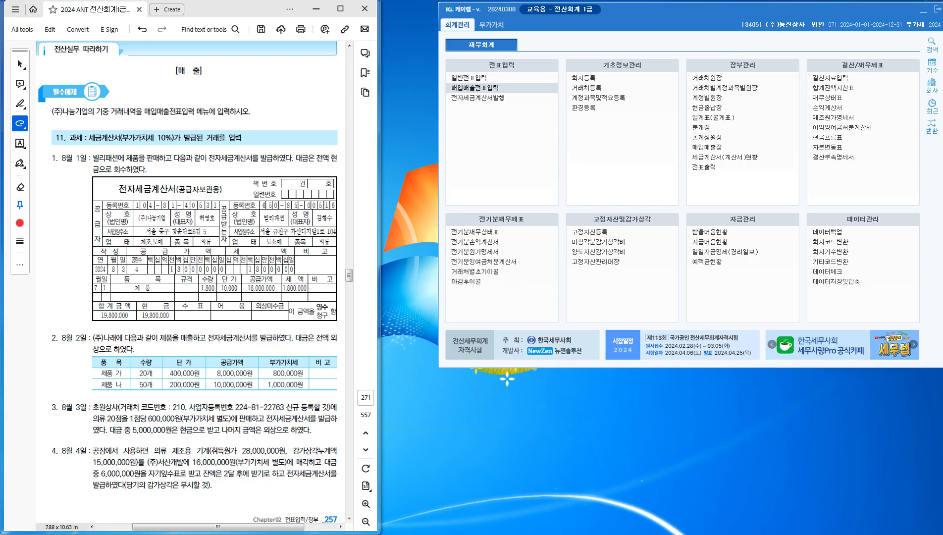
Underline the company name in the textbook exercise and switch the accounting program to company 3000 (주)나눔기업
drag(78, 117, 135, 122)
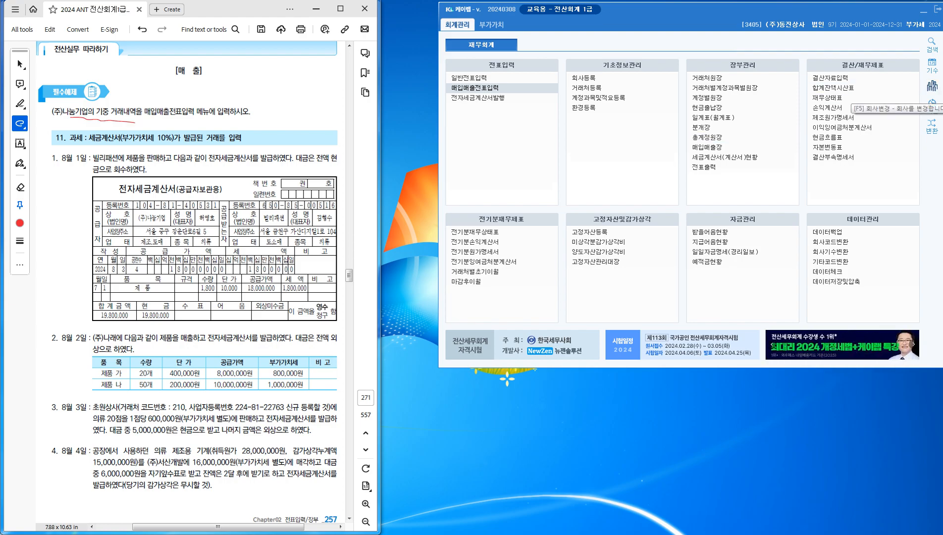
click(932, 87)
text(3000)
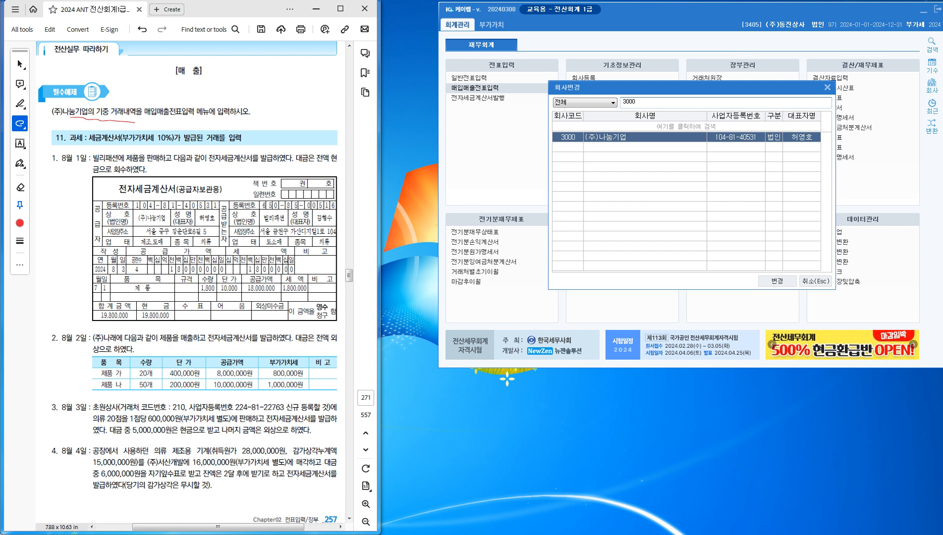
key(Return)
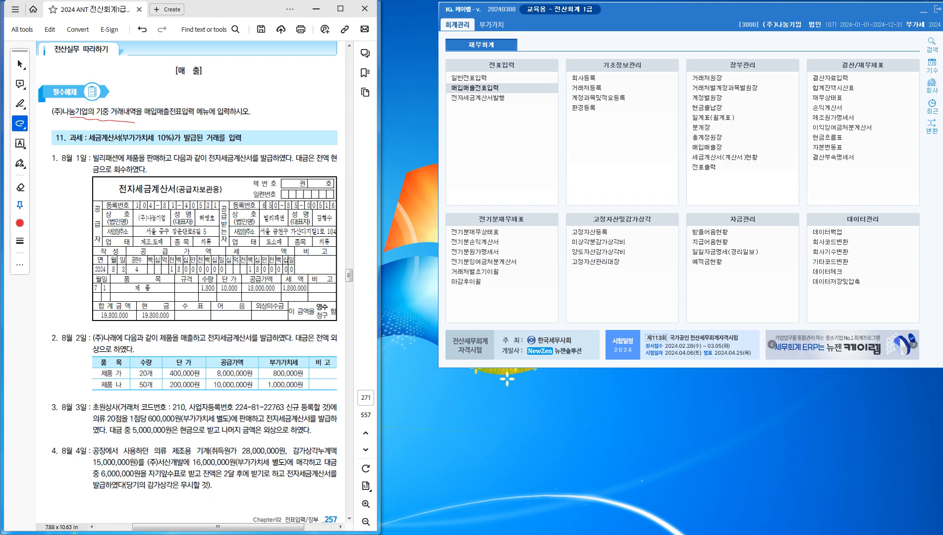
Open purchase and sales slip entry (매입매출전표입력), underline the first exercise's date, and load the slips for 1 August 2024
click(475, 88)
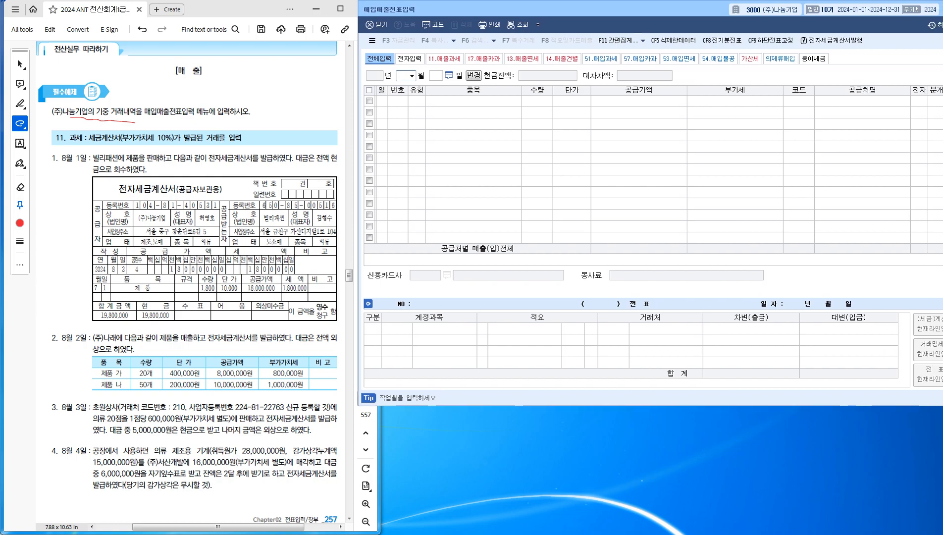
drag(60, 166, 80, 165)
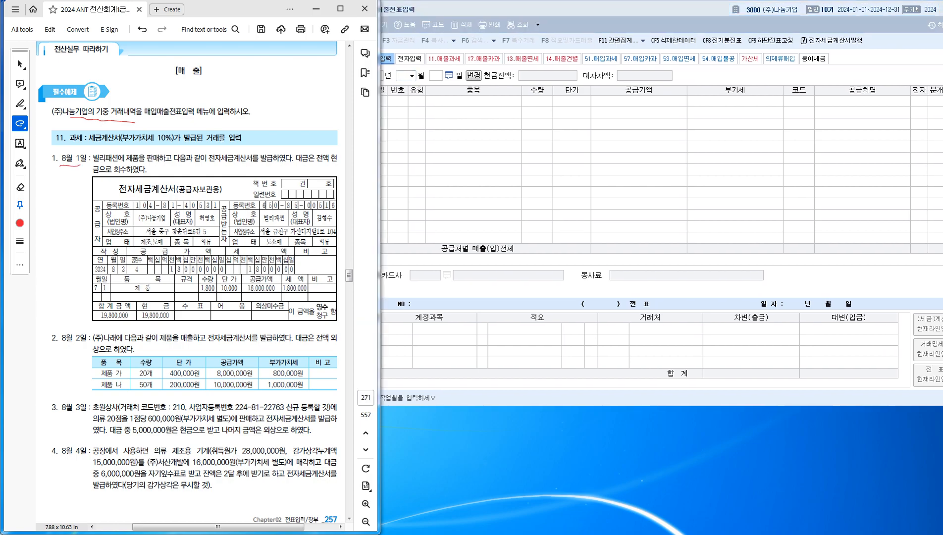
text(08)
key(Return)
text(01)
key(Return)
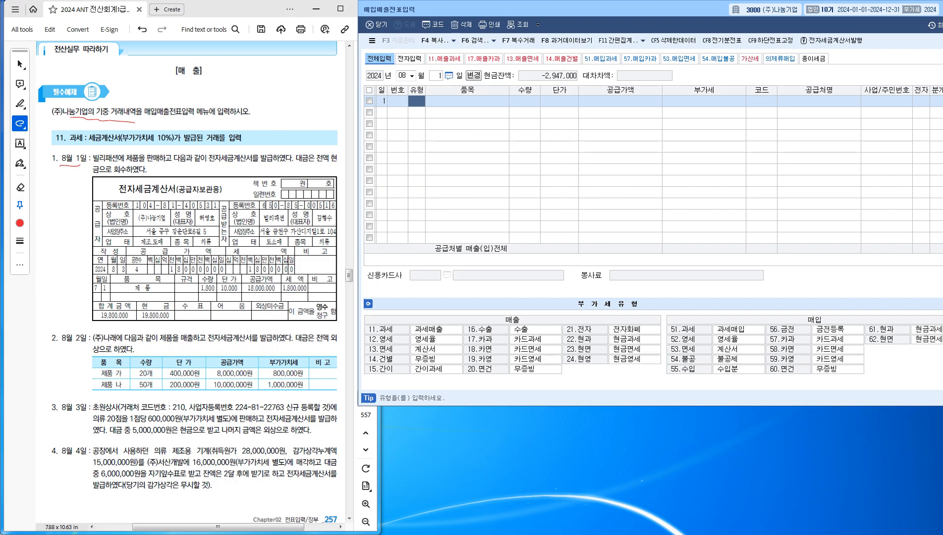
Underline the first exercise's transaction text and the invoice title, and circle the words for the sale and the issued tax invoice
click(94, 161)
drag(93, 161, 330, 160)
drag(83, 178, 162, 171)
mouse_move(264, 165)
mouse_down()
mouse_move(243, 166)
mouse_move(242, 143)
mouse_move(291, 155)
mouse_move(269, 164)
mouse_up()
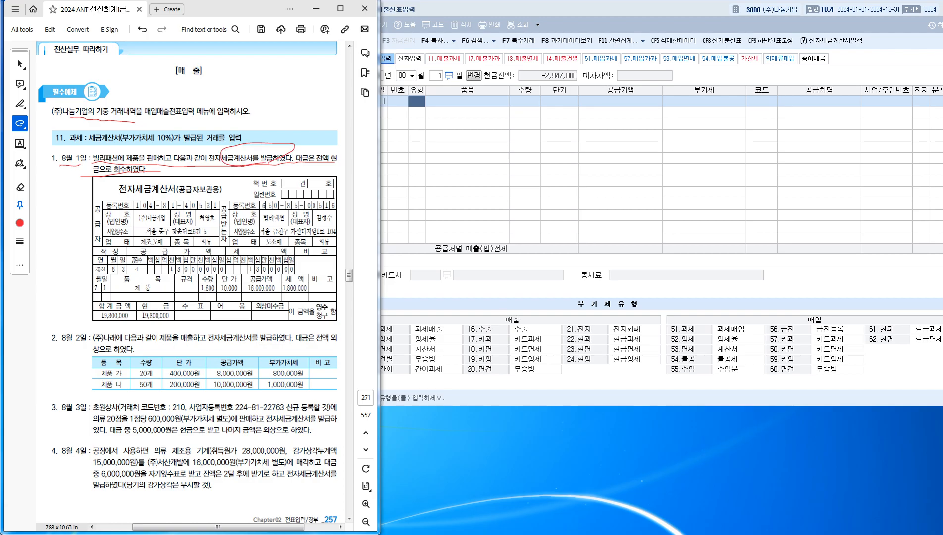
mouse_move(113, 195)
mouse_down()
mouse_move(164, 195)
mouse_move(160, 149)
mouse_move(165, 157)
mouse_up()
key(alt+Tab)
key(alt+Tab)
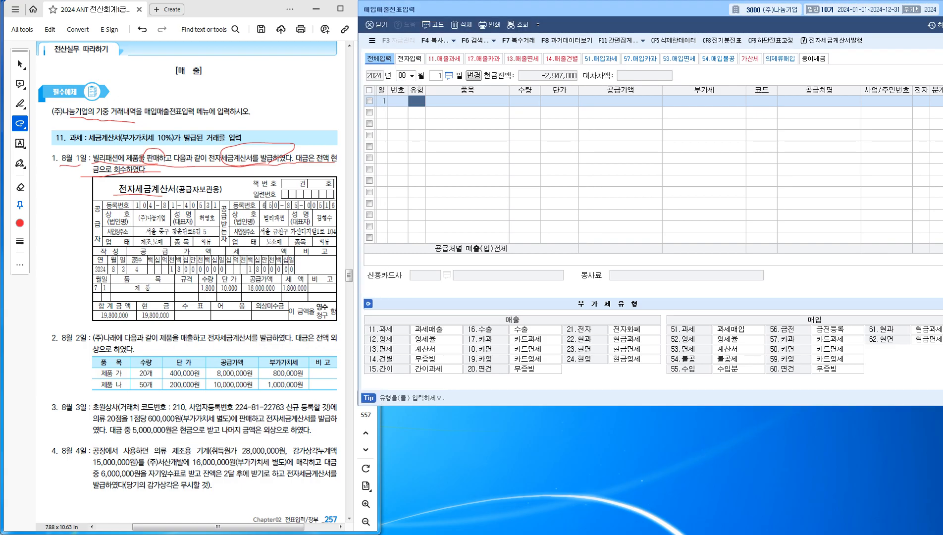
Set the 1 August slip's VAT type to 11.과세 (taxable sale)
text(11)
key(Return)
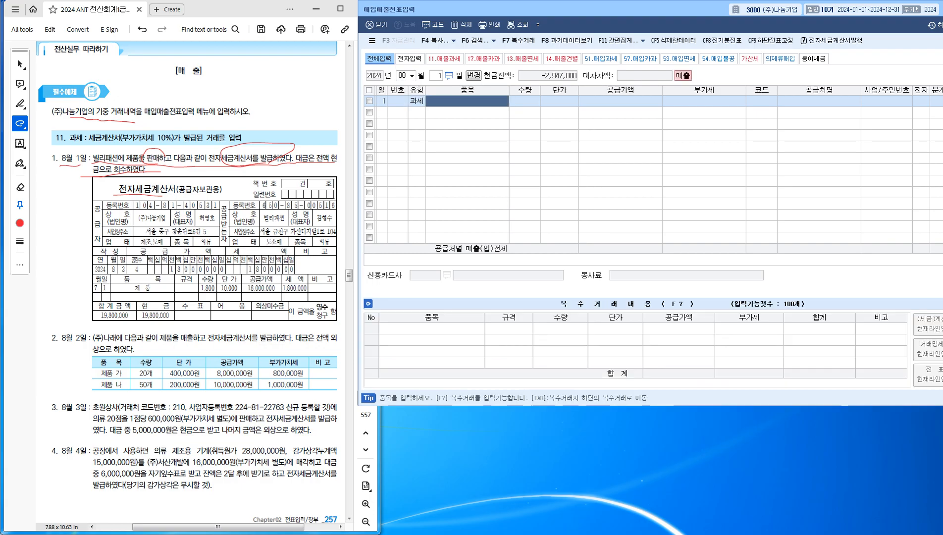
click(416, 101)
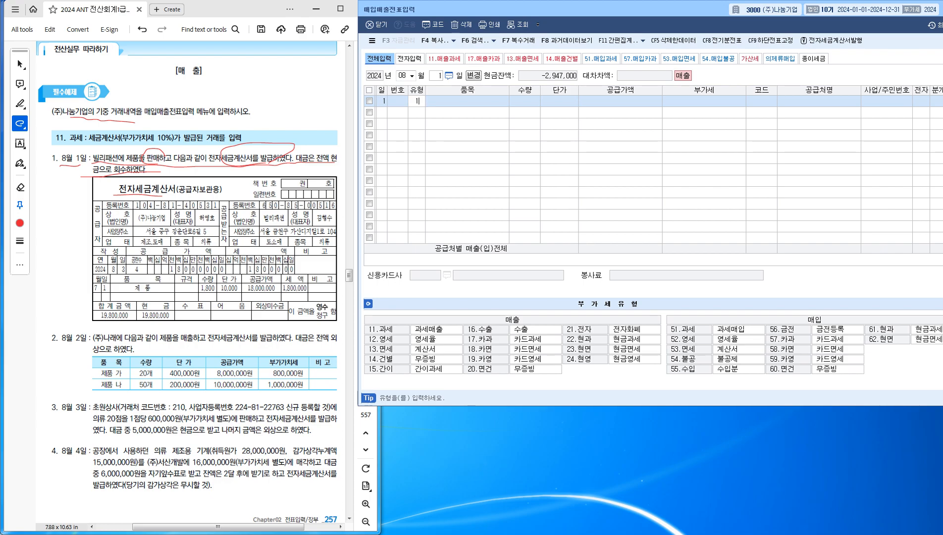
key(Return)
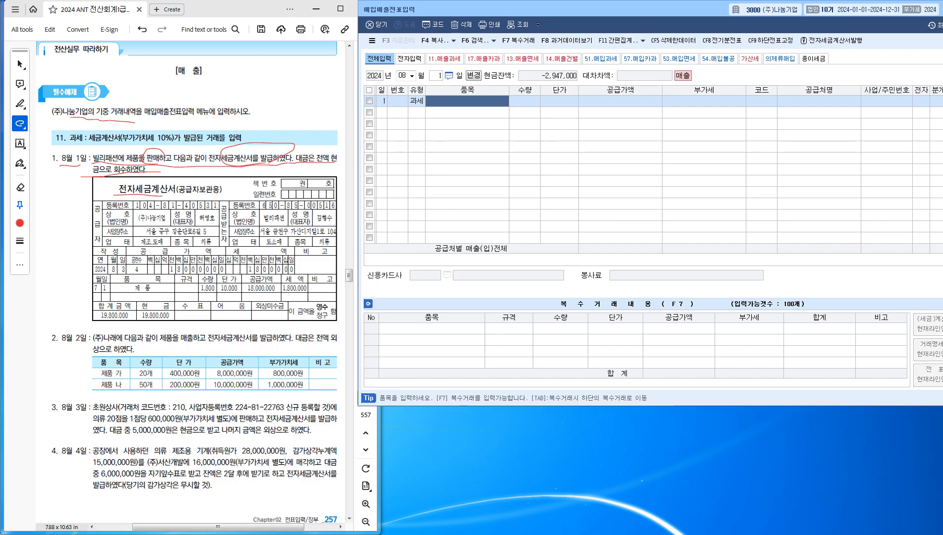
Underline the item, quantity, unit price, supply value and tax on the textbook's electronic tax invoice, redrawing the figures' underline
drag(130, 292, 255, 287)
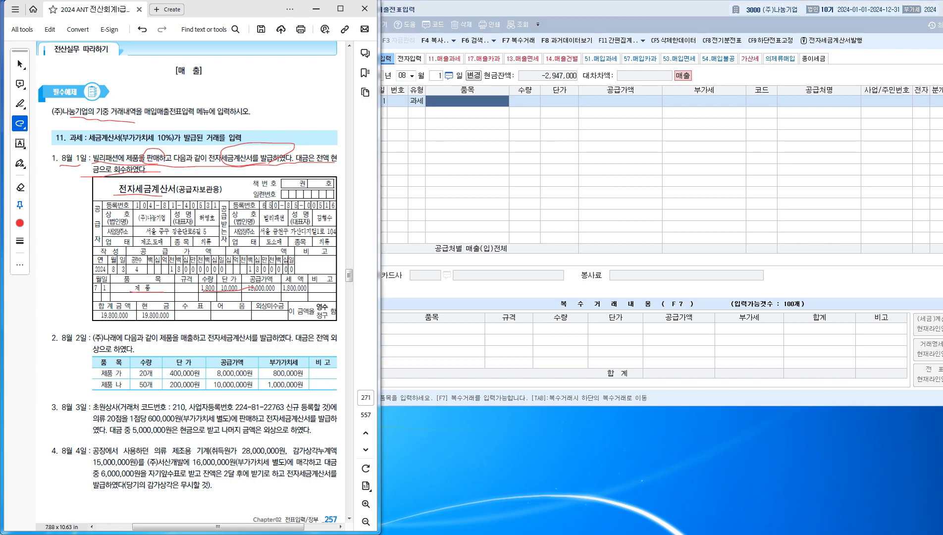
key(ctrl+z)
drag(181, 295, 308, 295)
key(alt+Tab)
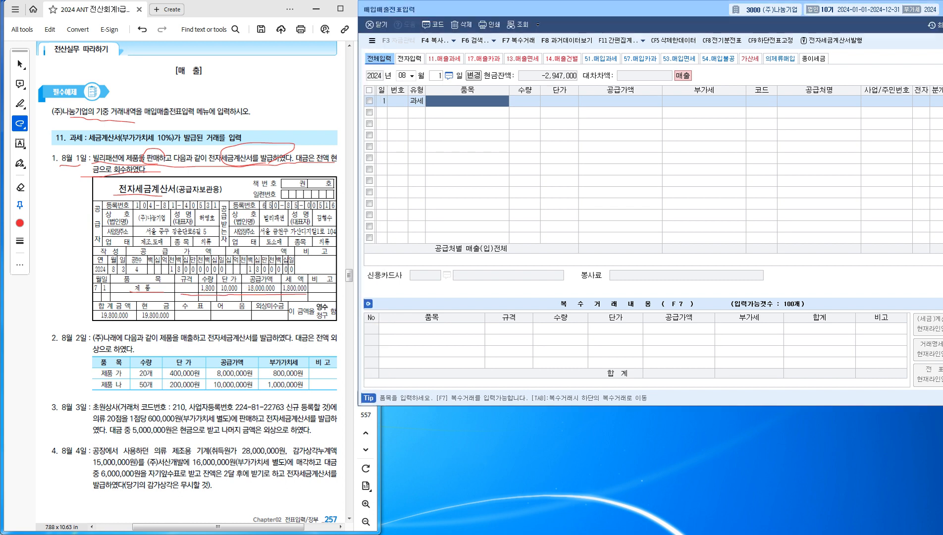
Enter item 제품, quantity 1,800 and unit price 10,000 in the slip, accepting the calculated supply value and VAT
text(제품)
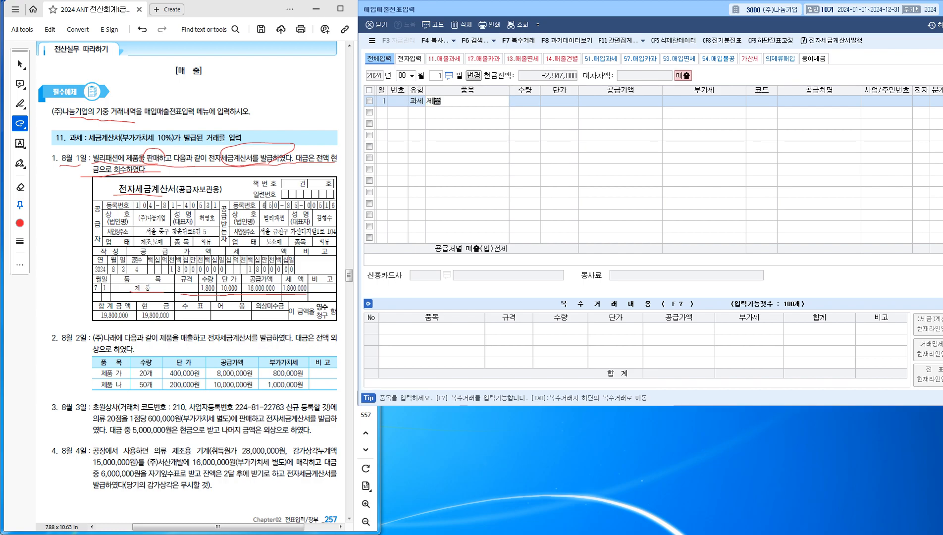
key(Return)
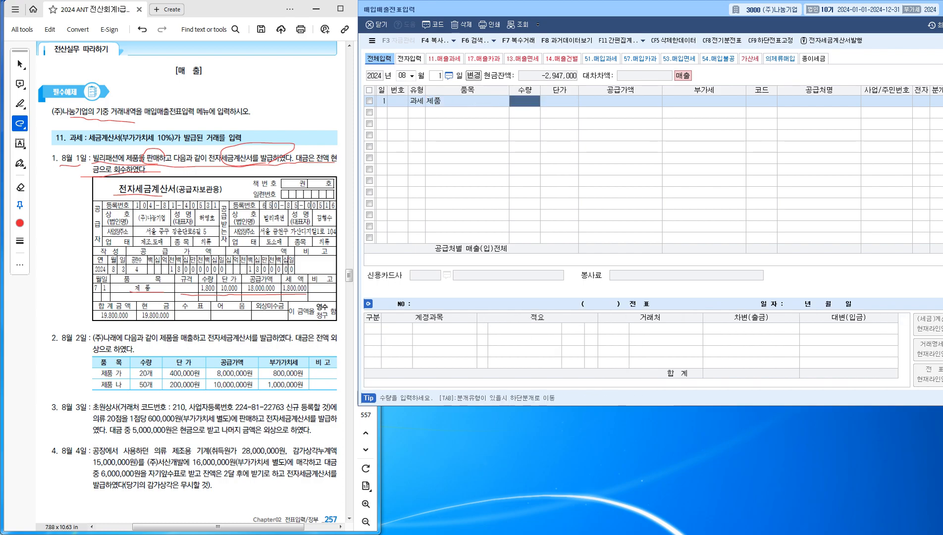
text(1800)
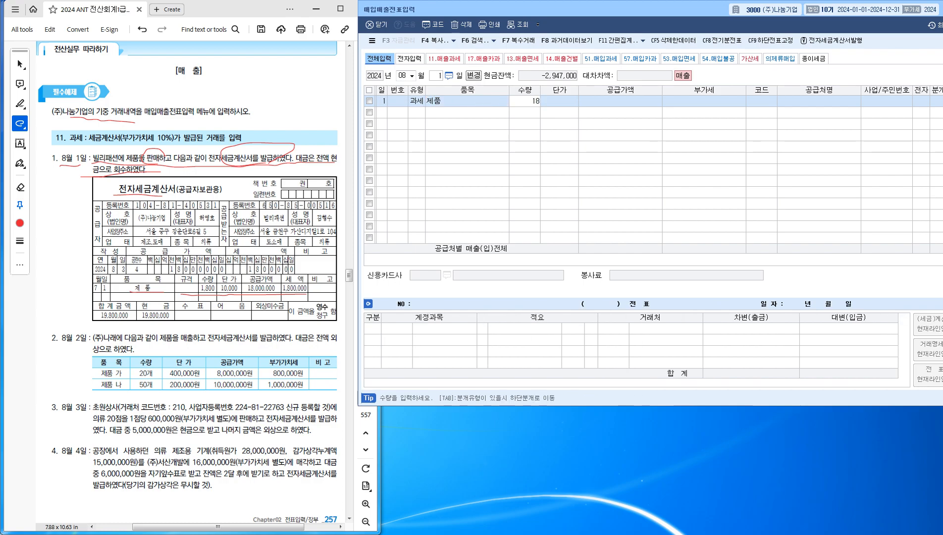
key(Return)
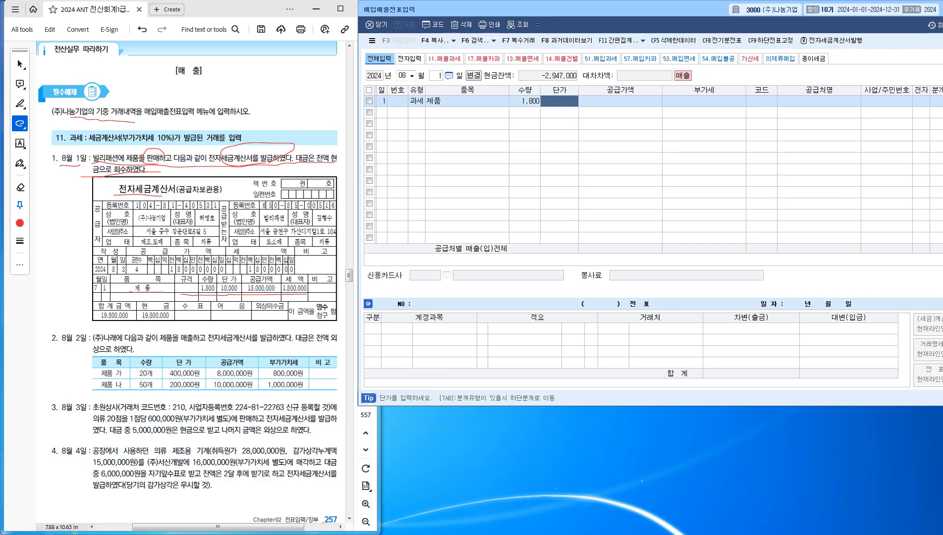
text(100000)
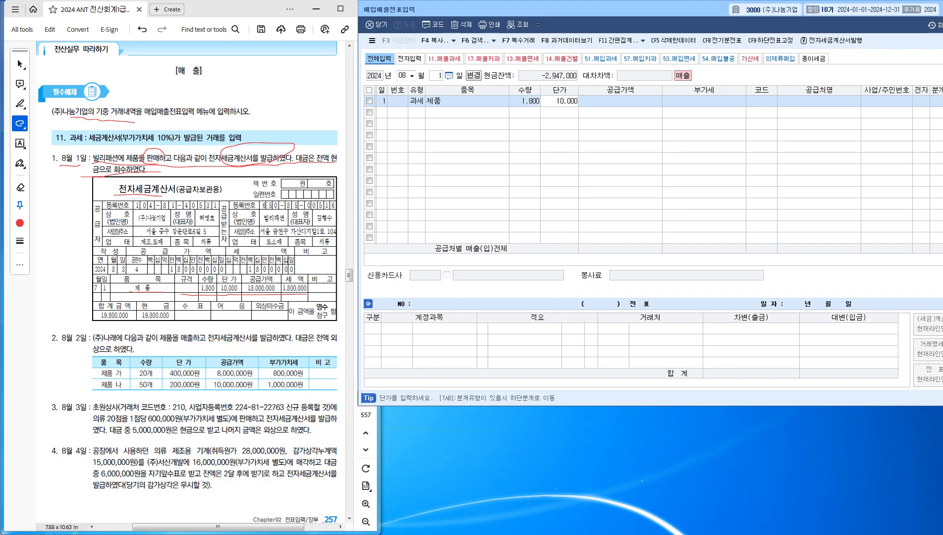
key(Return)
key(Return)
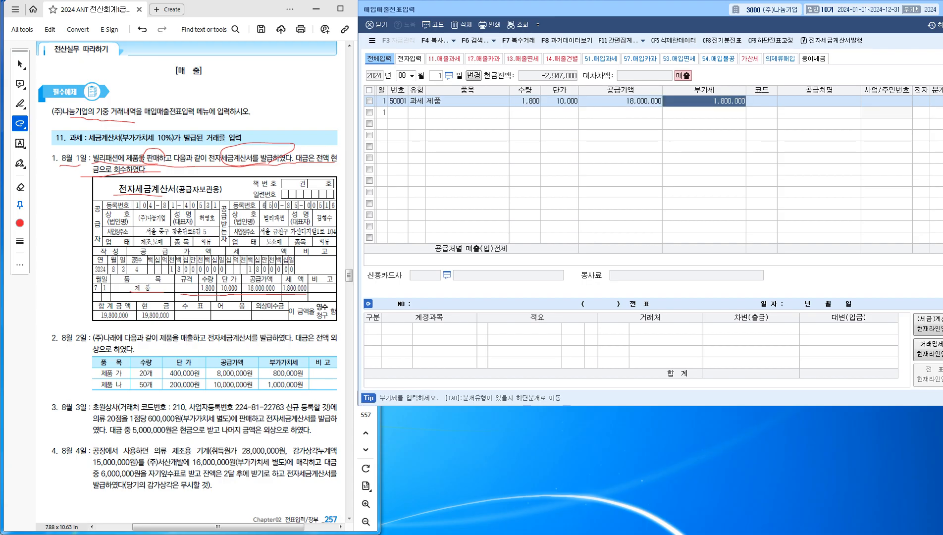
key(Return)
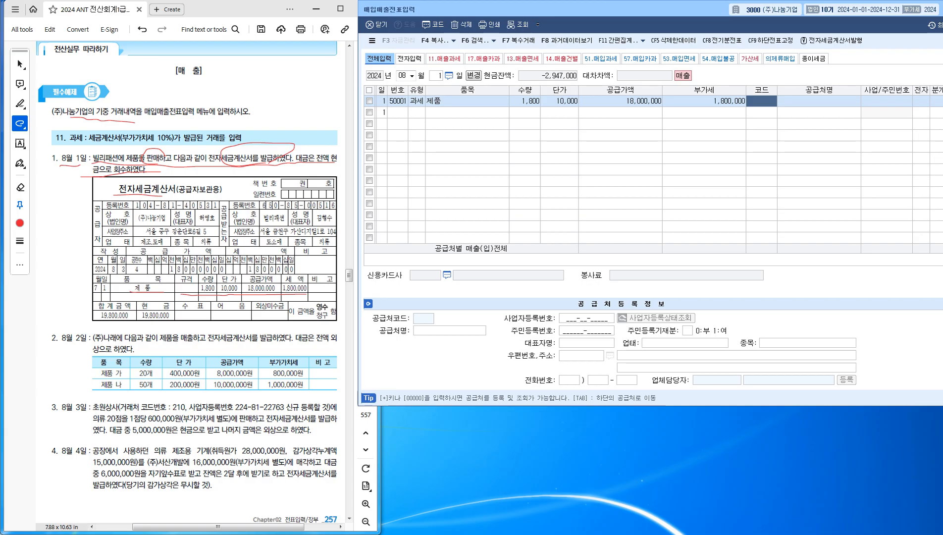
Circle the supplier and buyer company names on the textbook invoice and set the 1 August slip's customer to 빌리패션
mouse_move(160, 224)
mouse_down()
mouse_move(141, 208)
mouse_move(164, 225)
mouse_up()
mouse_move(287, 226)
mouse_down()
mouse_move(257, 220)
mouse_move(275, 207)
mouse_move(289, 212)
mouse_up()
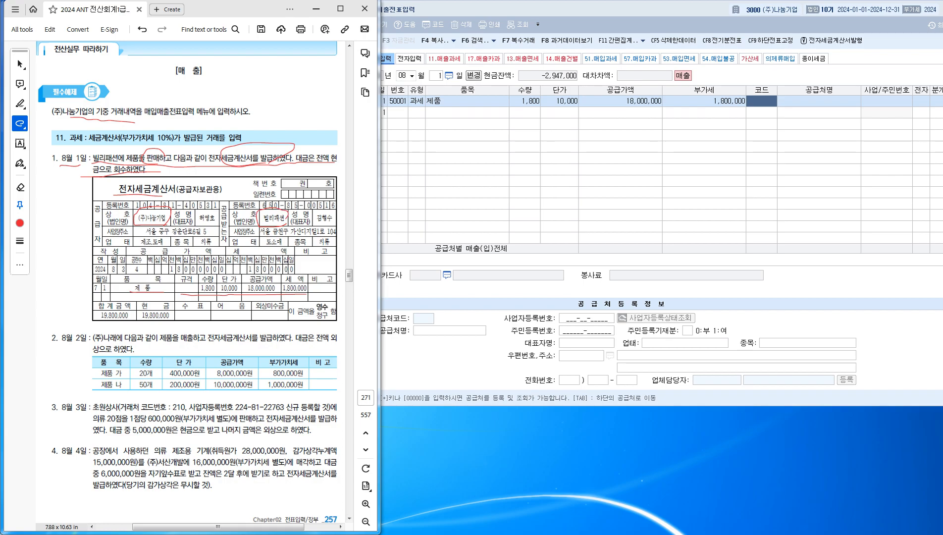
key(alt+Tab)
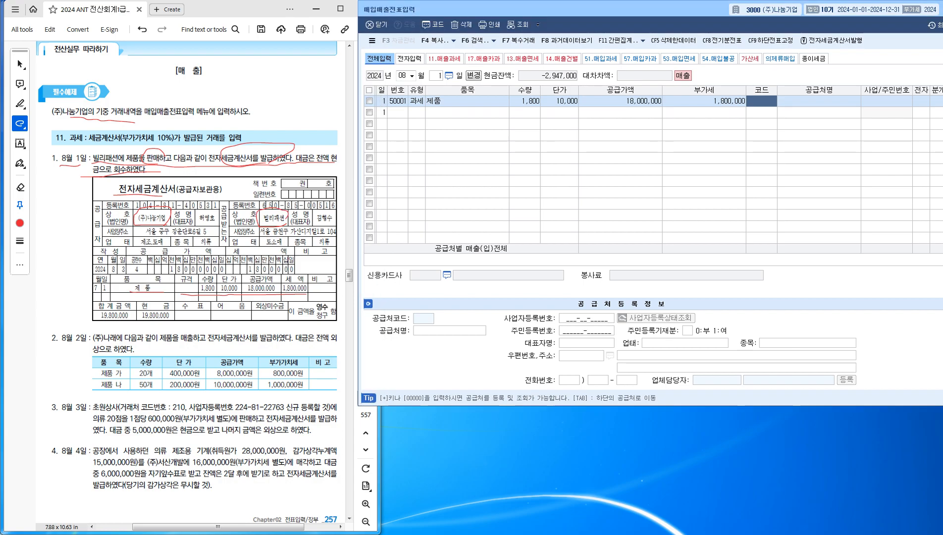
text(ㅂ빌리)
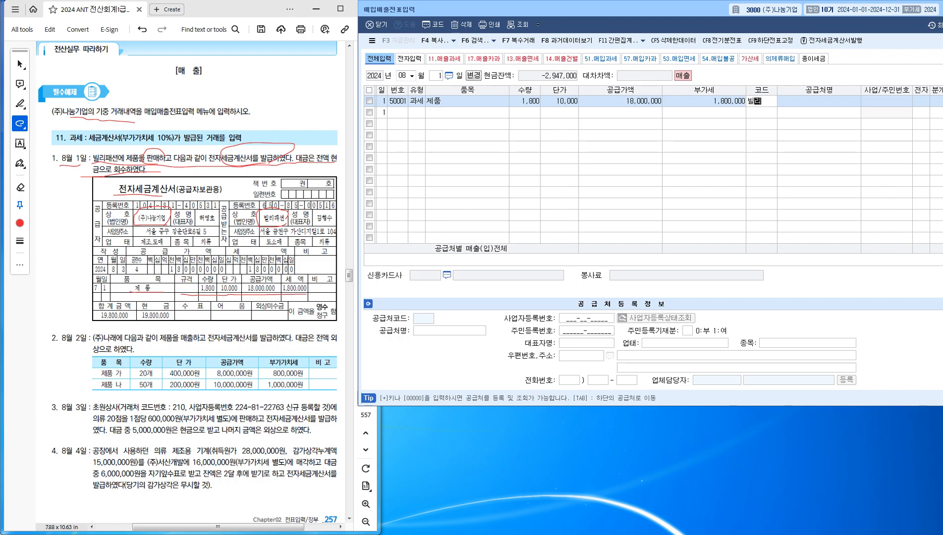
key(Return)
key(Return)
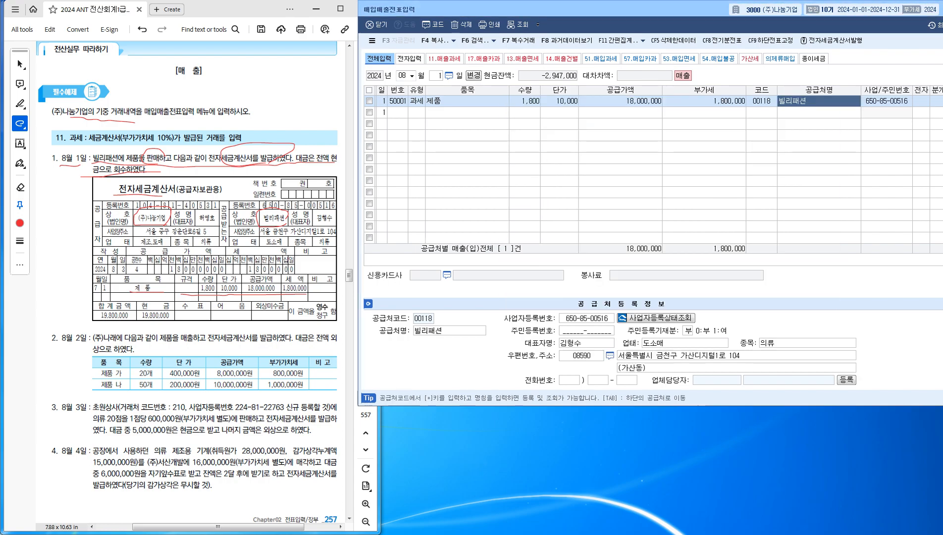
key(Return)
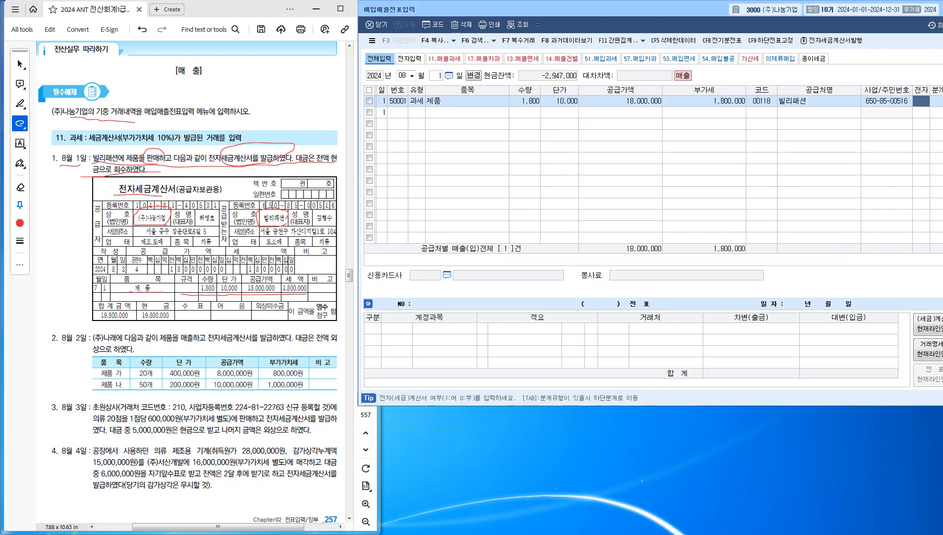
Circle the electronic tax invoice title in the textbook and set the slip's electronic invoice field (전자) to 1.여
mouse_move(117, 183)
mouse_down()
mouse_move(117, 195)
mouse_move(163, 175)
mouse_move(229, 183)
mouse_move(219, 197)
mouse_move(114, 194)
mouse_up()
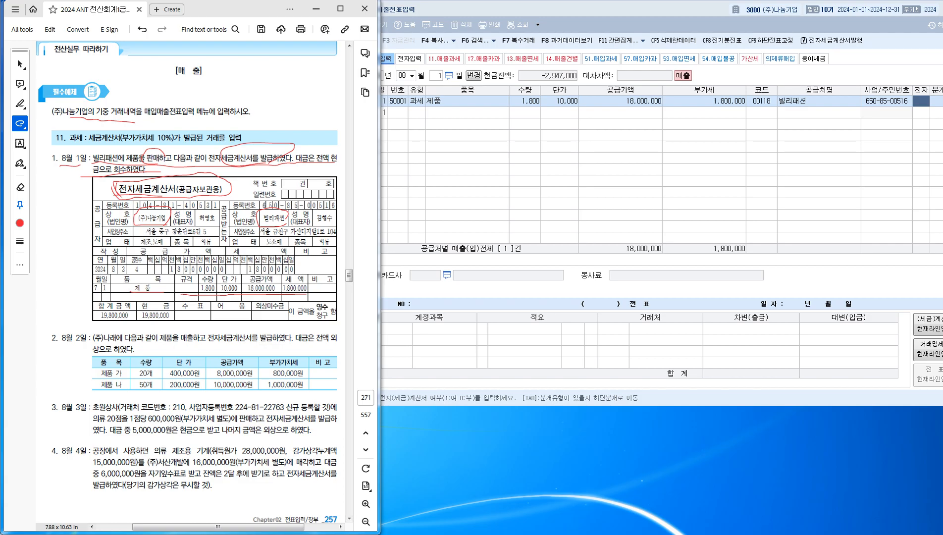
key(alt+Tab)
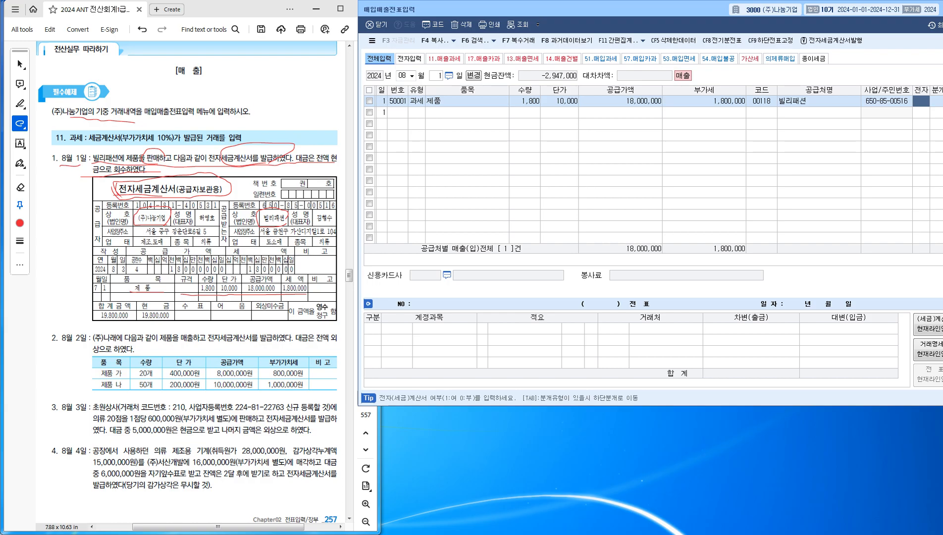
text(1)
key(Return)
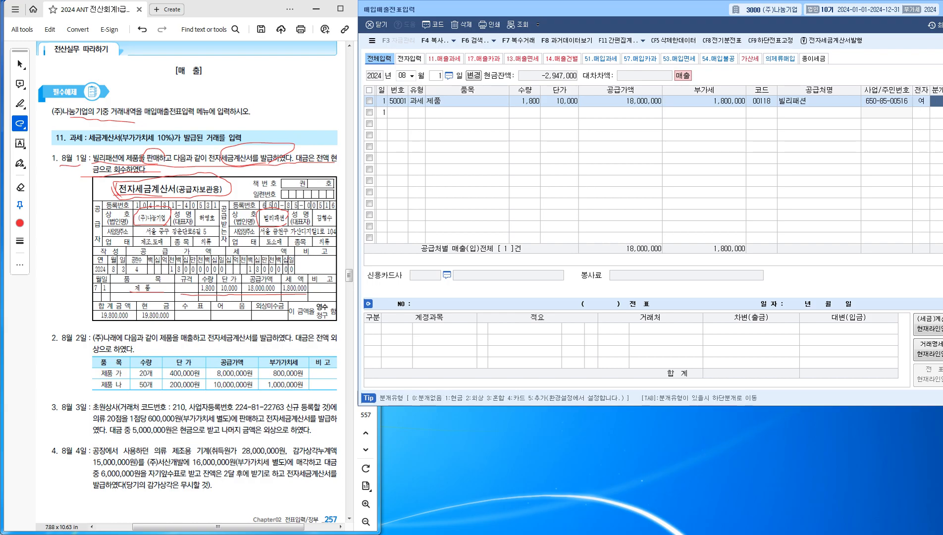
Underline the invoice's cash amount and set the slip's journal type to 1.현금, accepting the generated 부가세예수금 and 제품매출 lines
drag(140, 324, 159, 324)
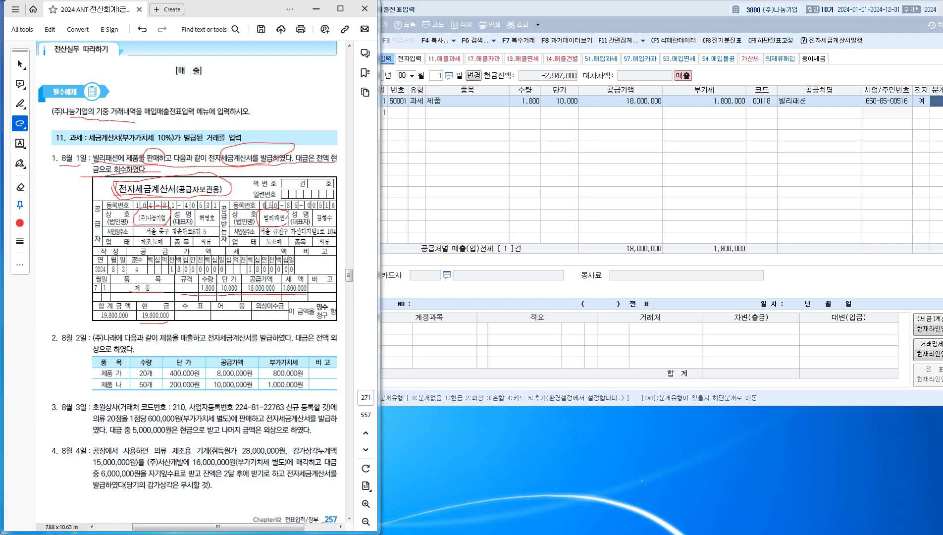
key(alt+Tab)
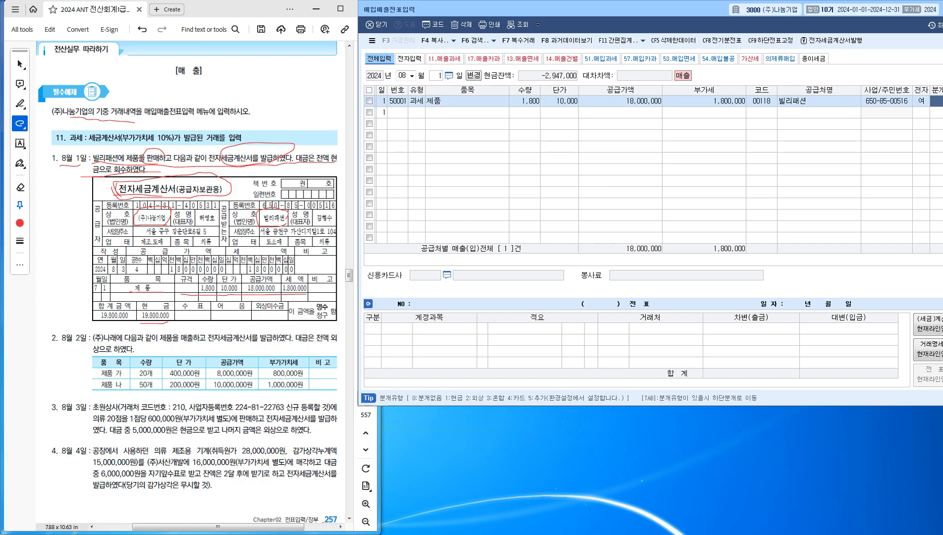
key(Return)
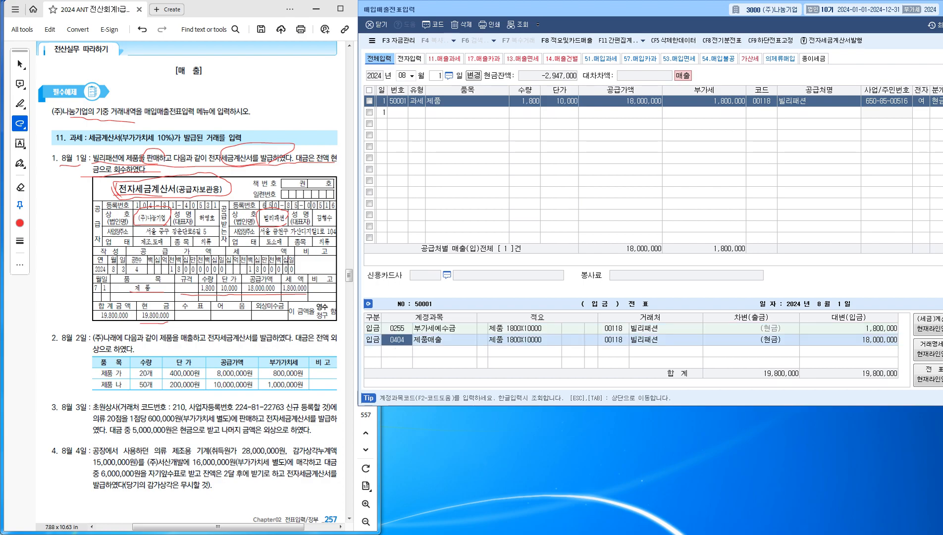
key(Return)
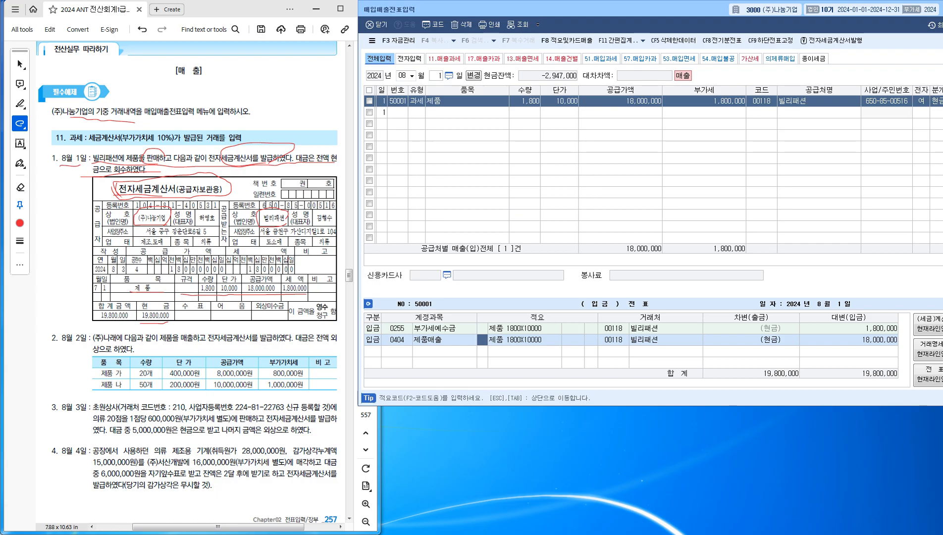
key(Return)
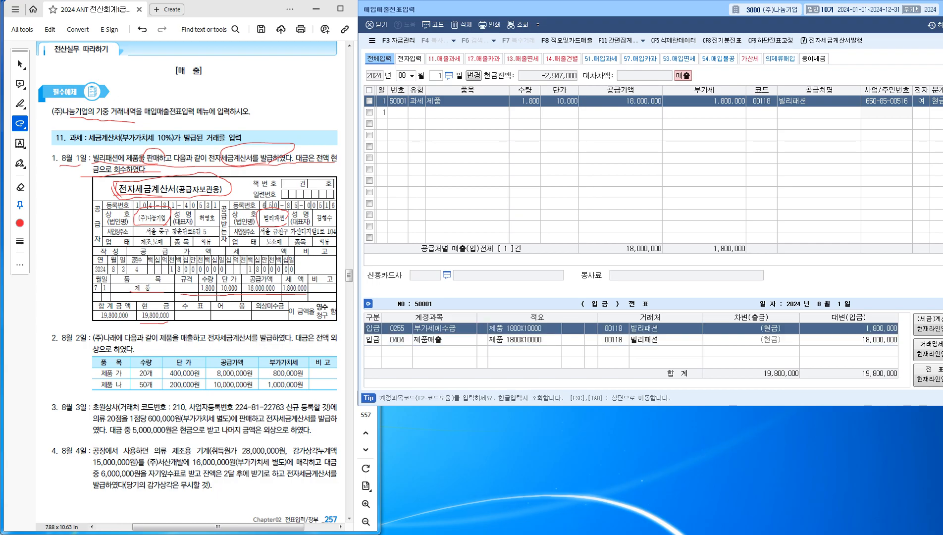
click(849, 340)
key(Up)
key(Down)
key(Tab)
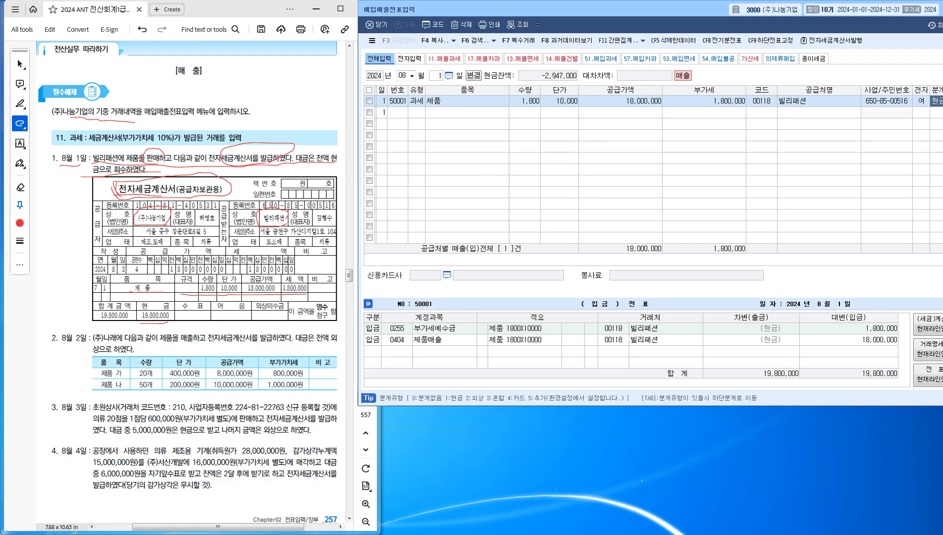
Underline the second exercise's date in the textbook and start a new slip for 2 August
drag(51, 345, 78, 345)
click(436, 76)
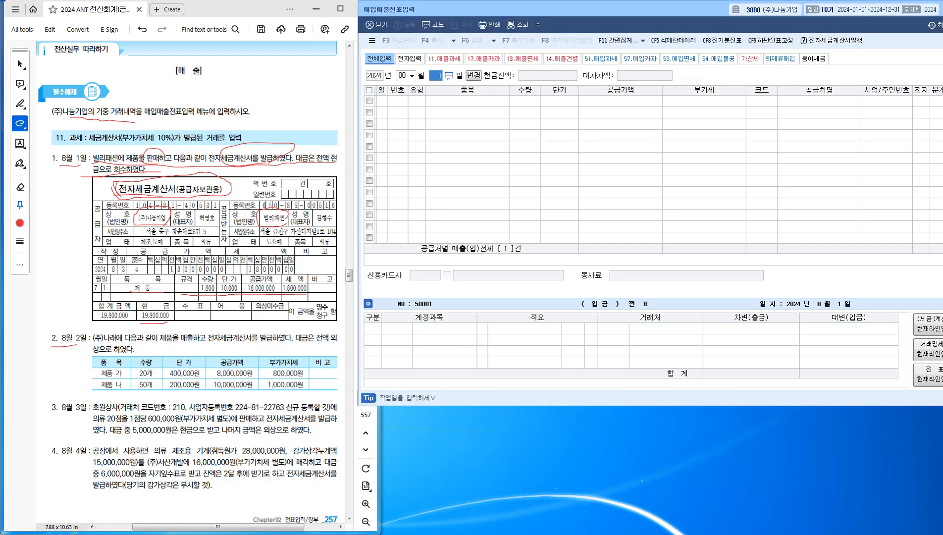
text(2)
key(Return)
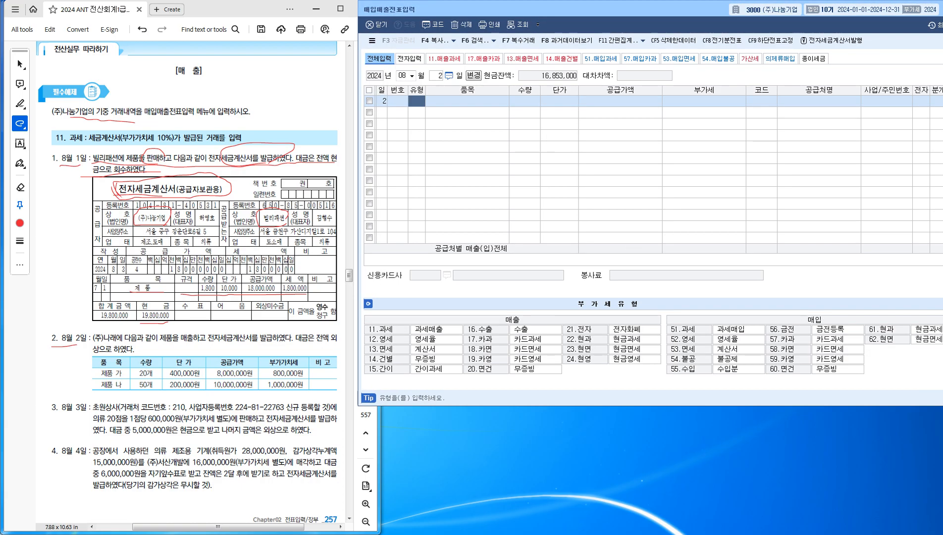
Underline the second exercise's transaction text and circle 11.과세 and the 10% VAT wording in the section heading
drag(109, 342, 337, 341)
drag(93, 354, 133, 353)
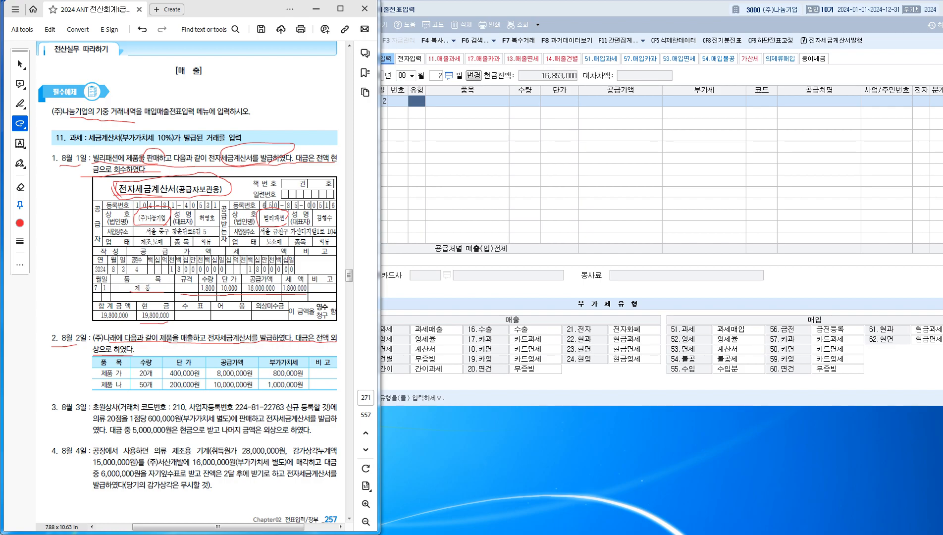
drag(88, 120, 88, 142)
mouse_move(233, 146)
mouse_down()
mouse_move(127, 144)
mouse_move(193, 125)
mouse_move(246, 139)
mouse_up()
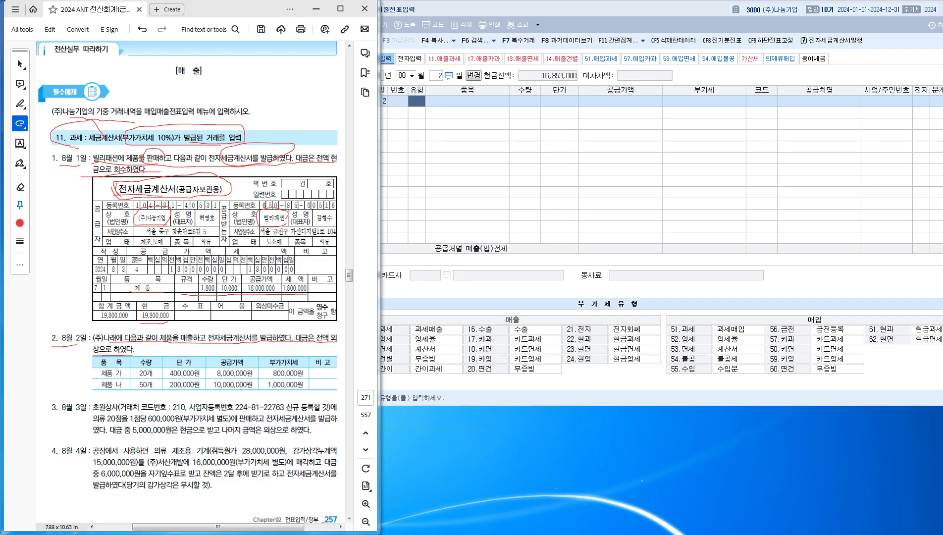
Circle the second exercise's words for the sale and the issued tax invoice, and set the 2 August slip's VAT type to 11.과세
mouse_move(178, 341)
mouse_down()
mouse_move(201, 327)
mouse_move(177, 340)
mouse_up()
key(alt+Tab)
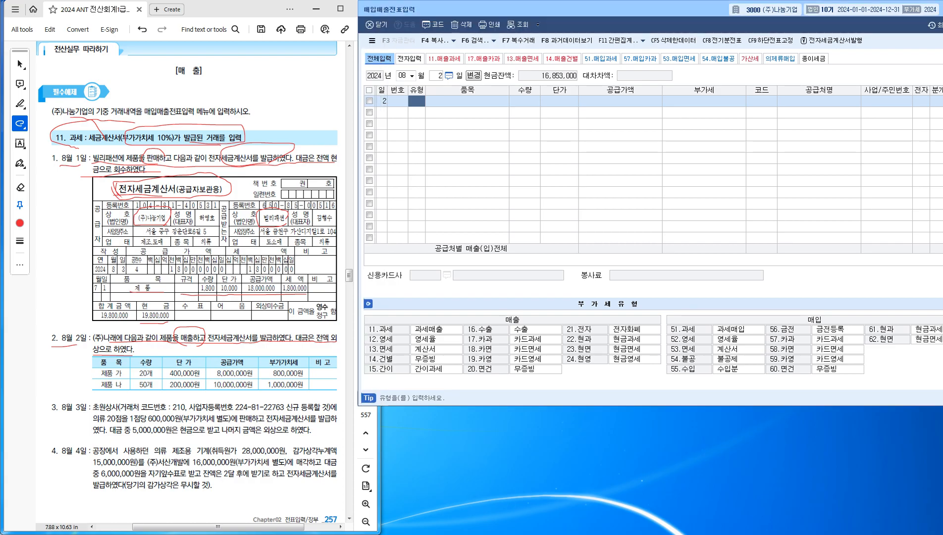
mouse_move(215, 347)
mouse_down()
mouse_move(283, 345)
mouse_move(264, 327)
mouse_move(209, 331)
mouse_up()
key(alt+Tab)
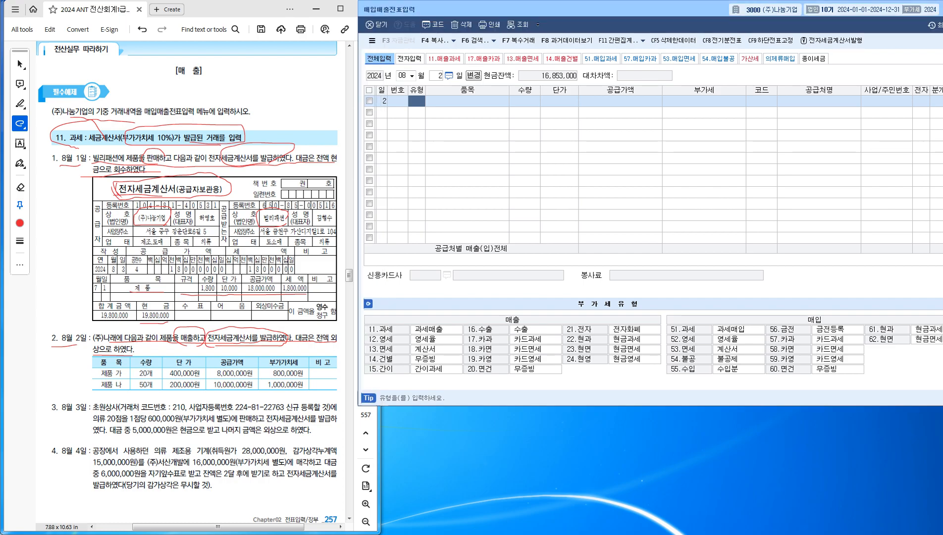
text(11)
key(Return)
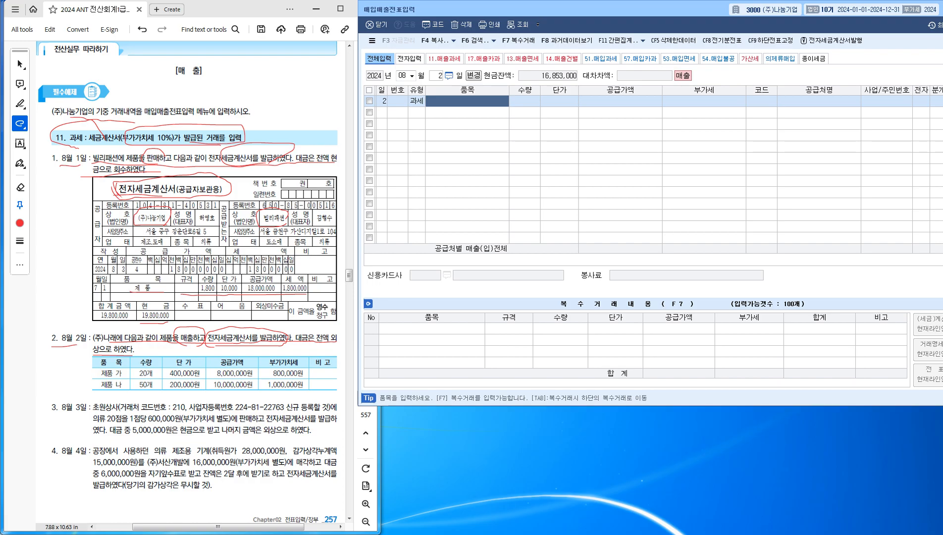
Underline 제품 가 and 제품 나 in the exercise's item table and open multiple-item entry (복수거래) for the slip
drag(100, 378, 141, 390)
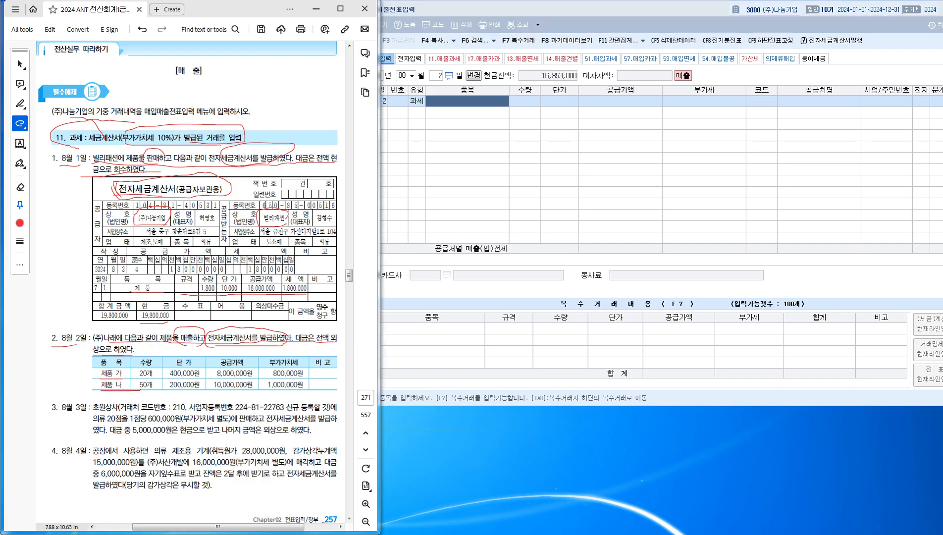
key(alt+Tab)
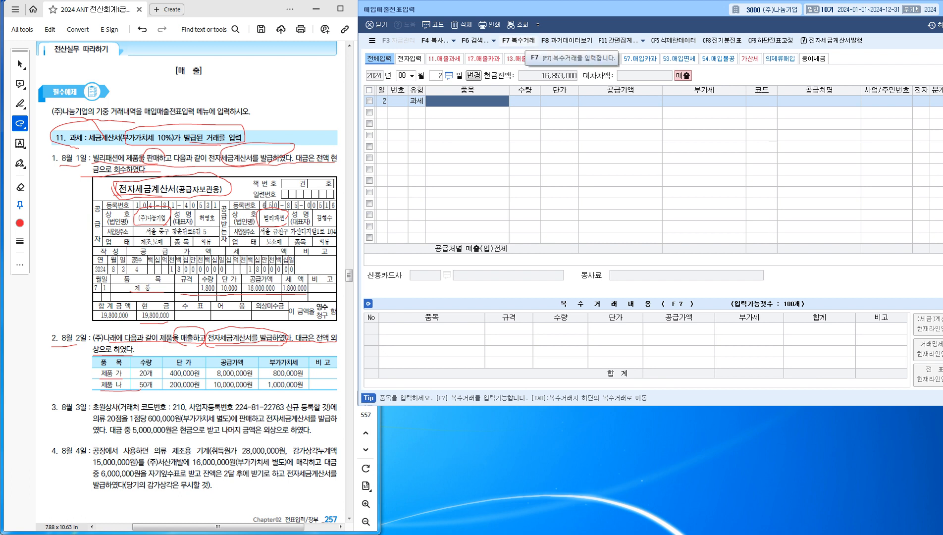
click(519, 40)
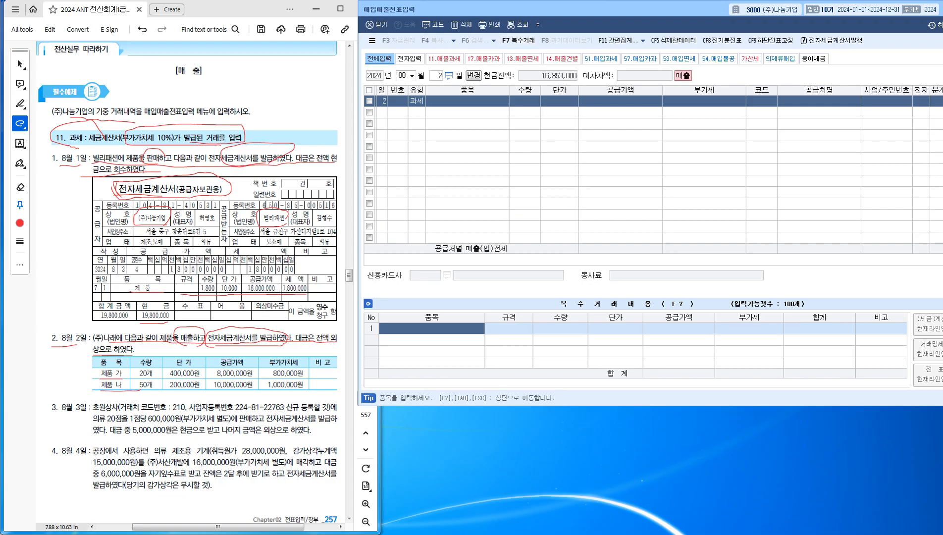
Enter the first item line as 제품 가 with quantity 20 and unit price 400,000, accepting the calculated amounts
text(제품 가)
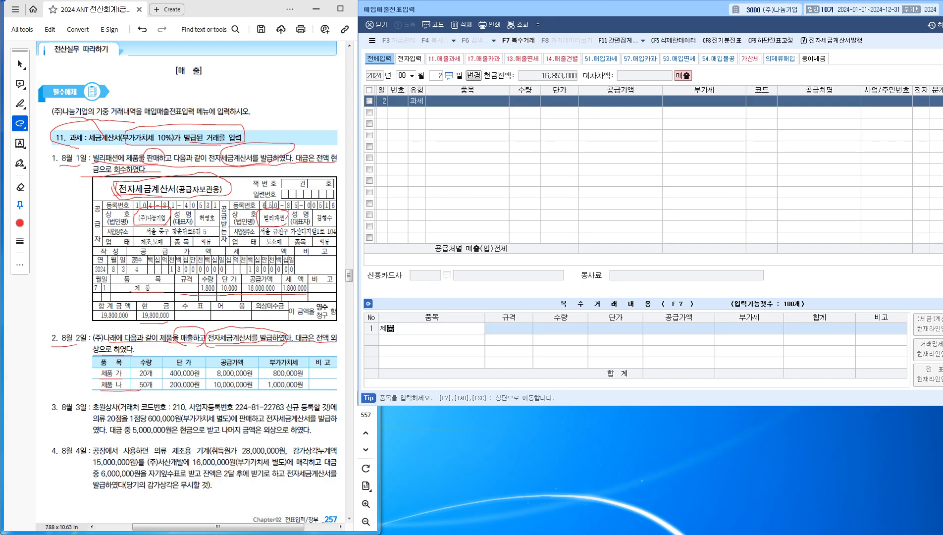
key(Return)
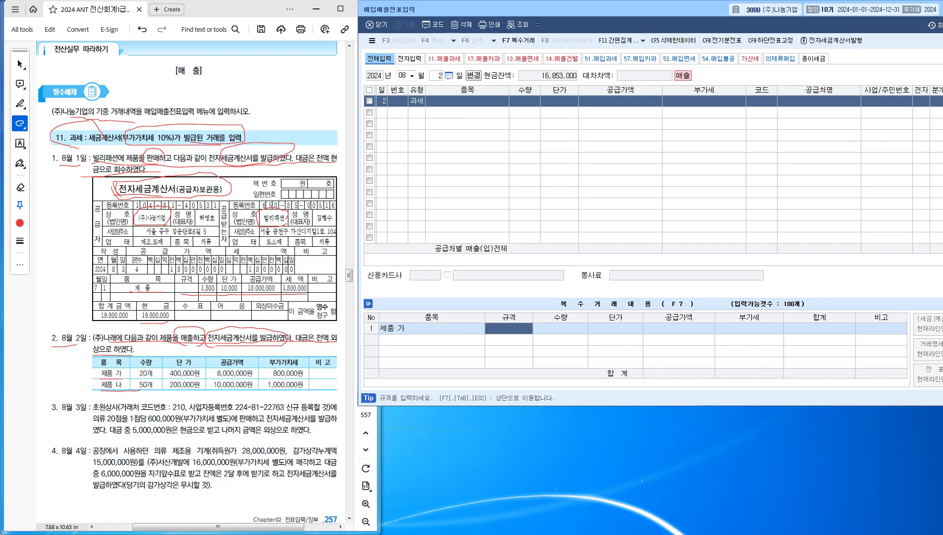
key(Return)
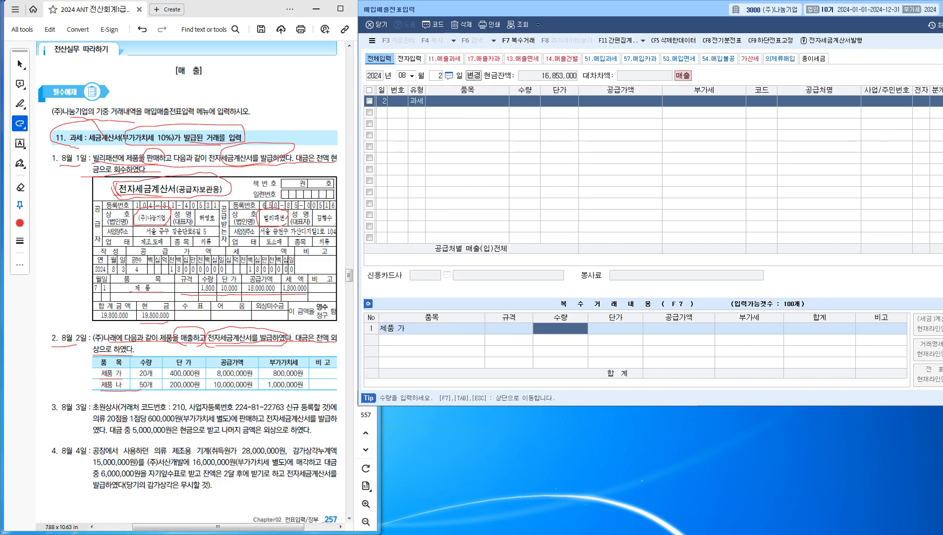
text(20)
key(Return)
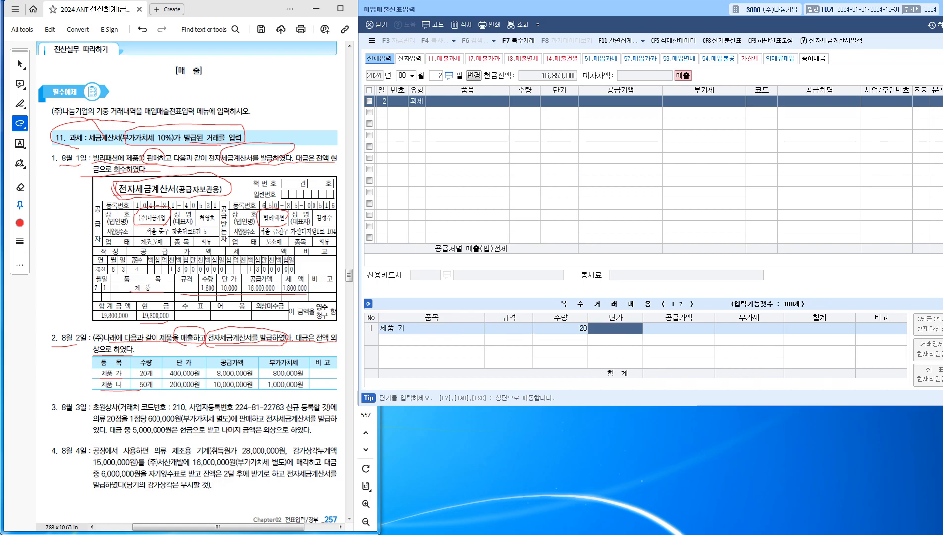
text(400,000)
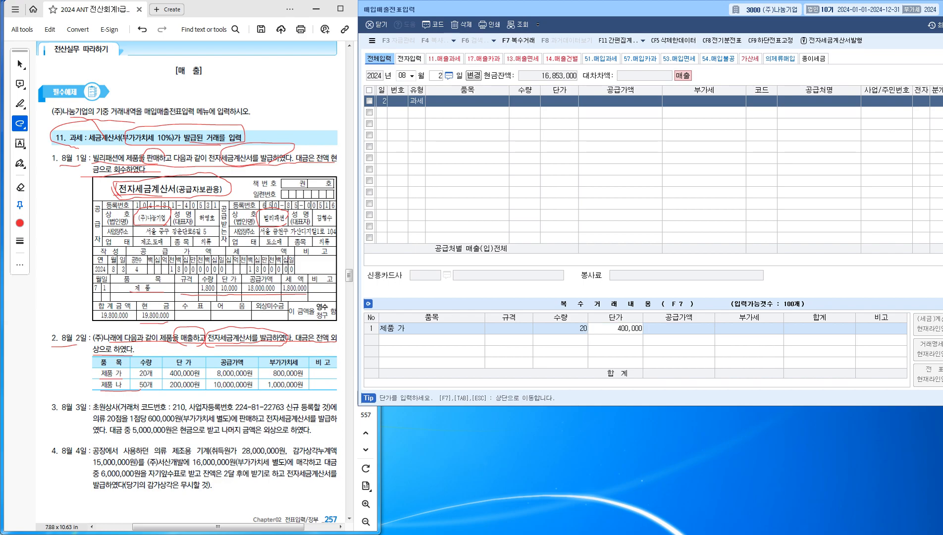
key(Return)
key(Return)
key(Return)
key(Return)
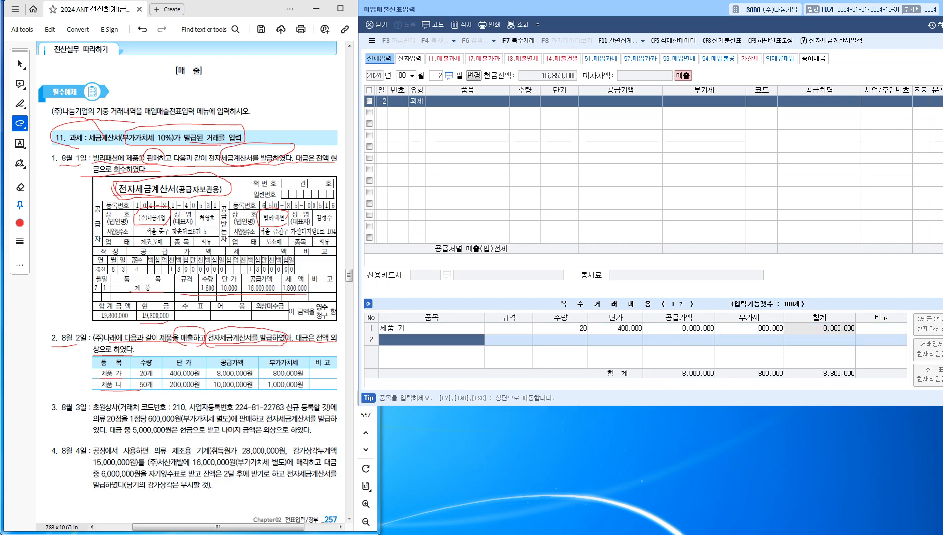
Enter the second item line as 제품 나 with quantity 50 and unit price 200,000, accepting the calculated supply value
text(제)
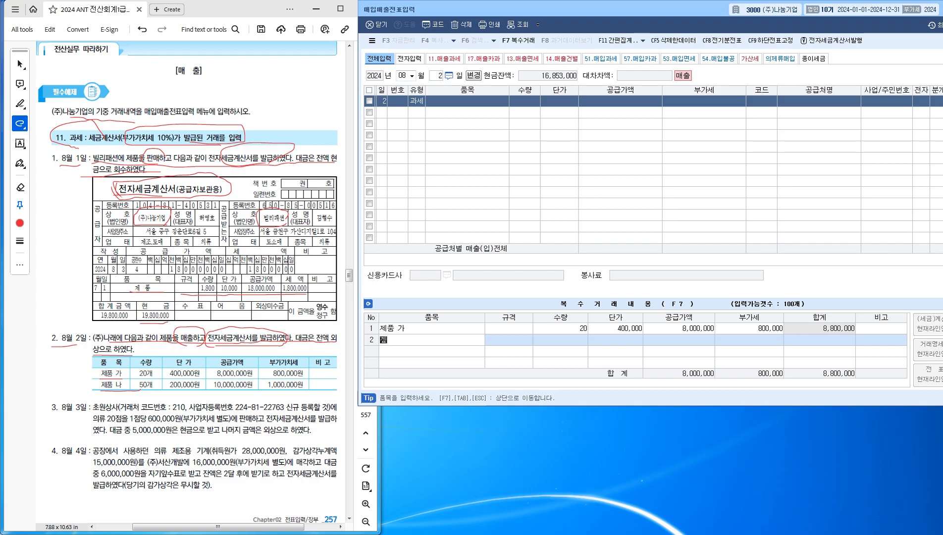
text(품 나)
key(Return)
key(Return)
key(Return)
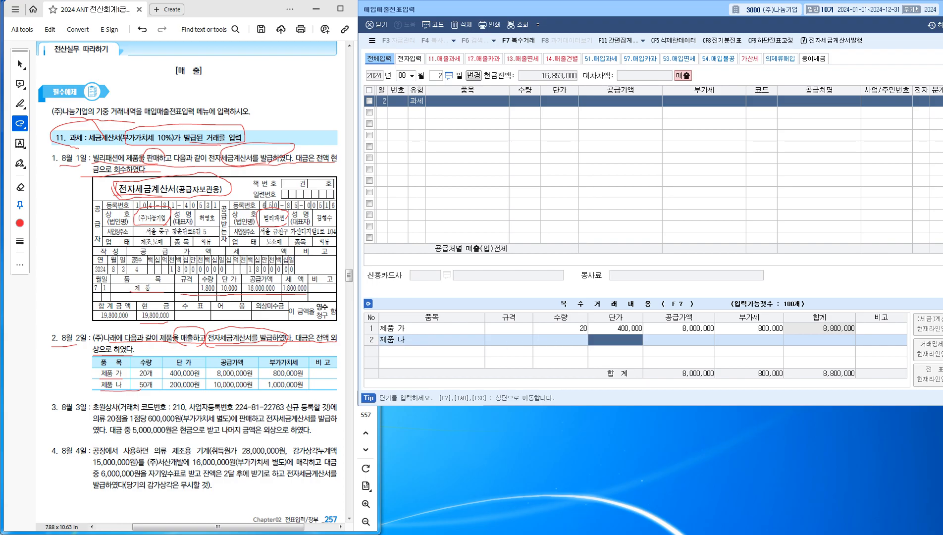
click(560, 339)
text(50)
key(Return)
text(200000)
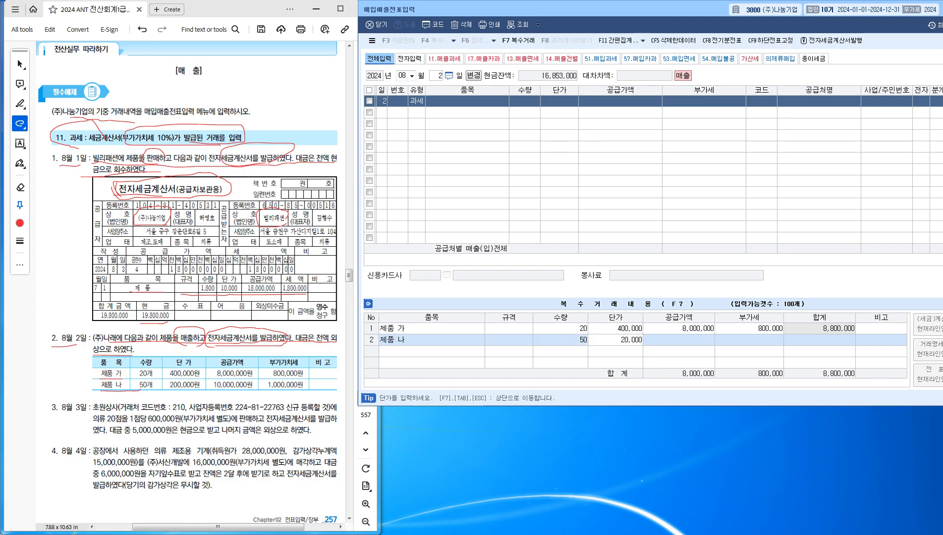
key(Return)
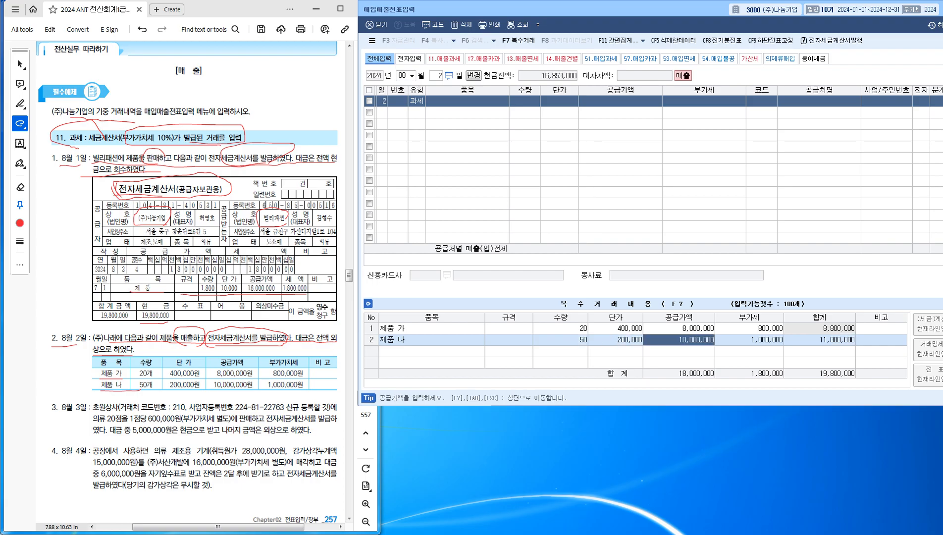
key(Return)
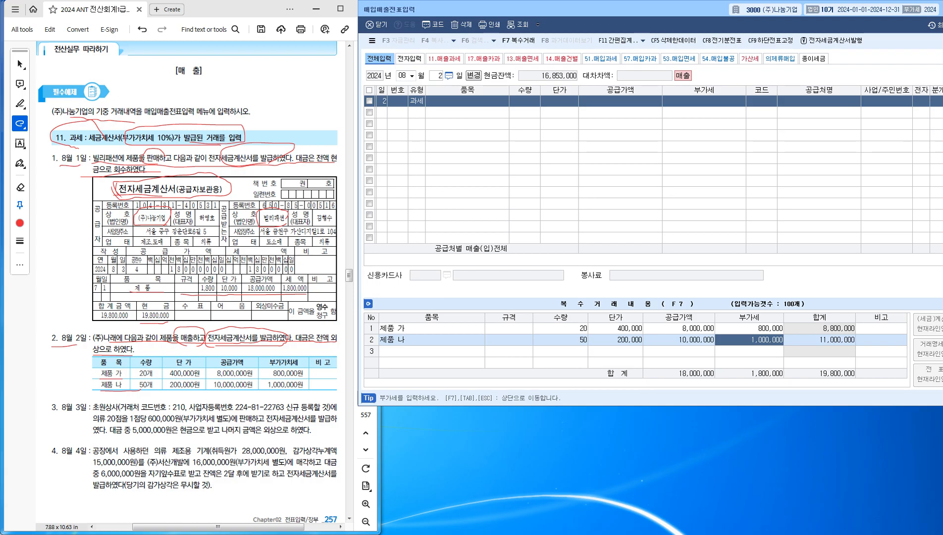
Leave the multi-item entry, accept the carried-over amounts on the 2 August slip, and briefly recheck the item lines
key(Escape)
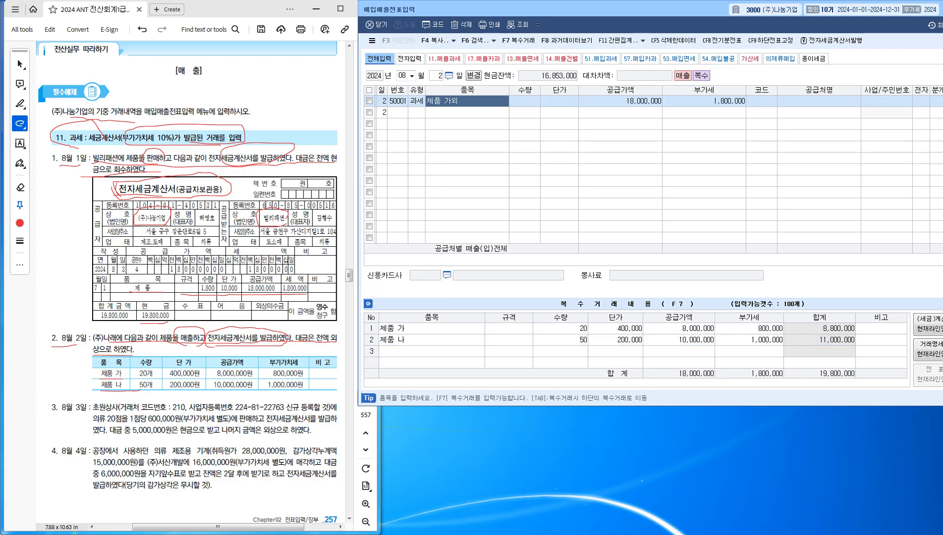
key(Return)
key(Return)
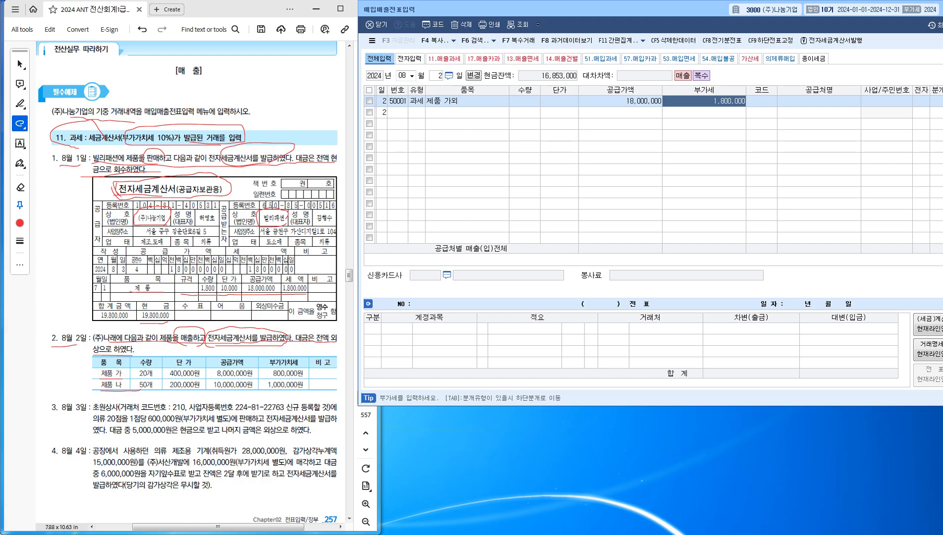
click(468, 101)
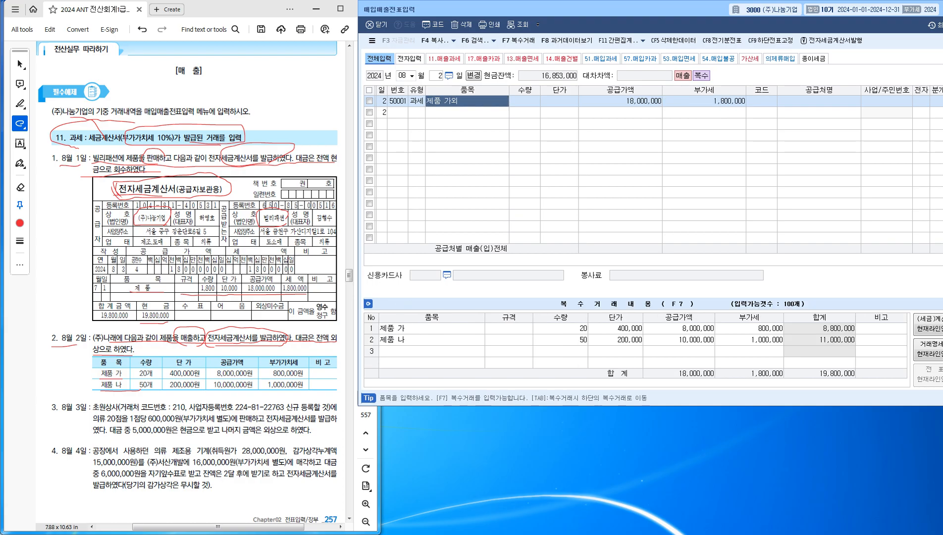
key(Return)
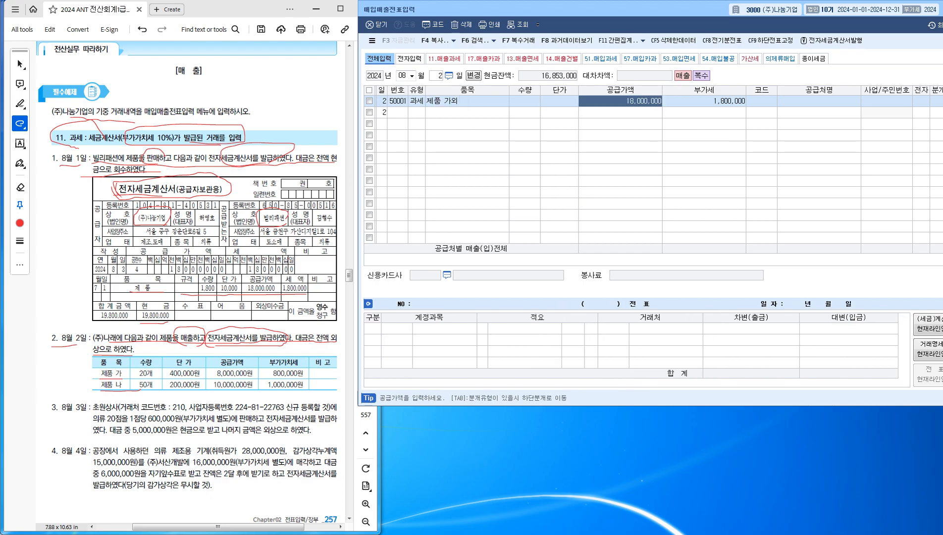
key(Return)
key(Return)
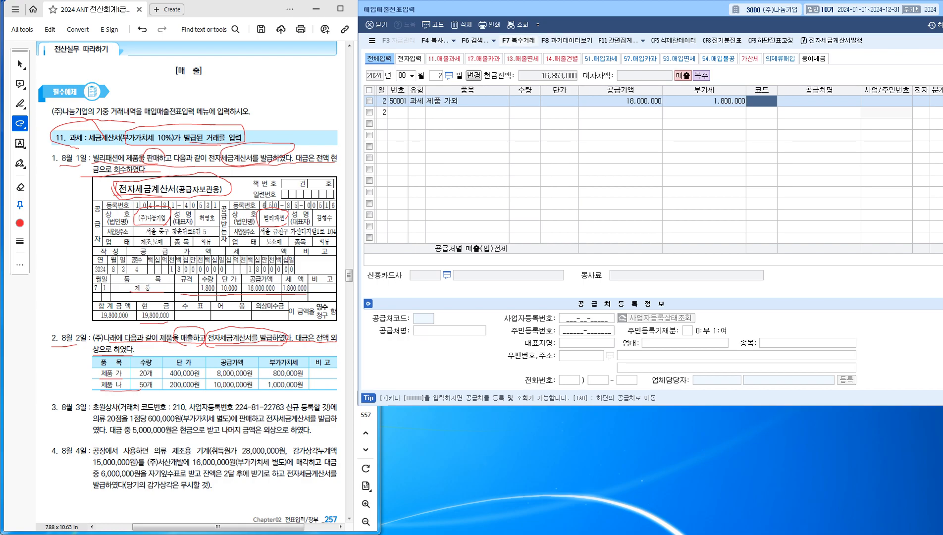
key(F7)
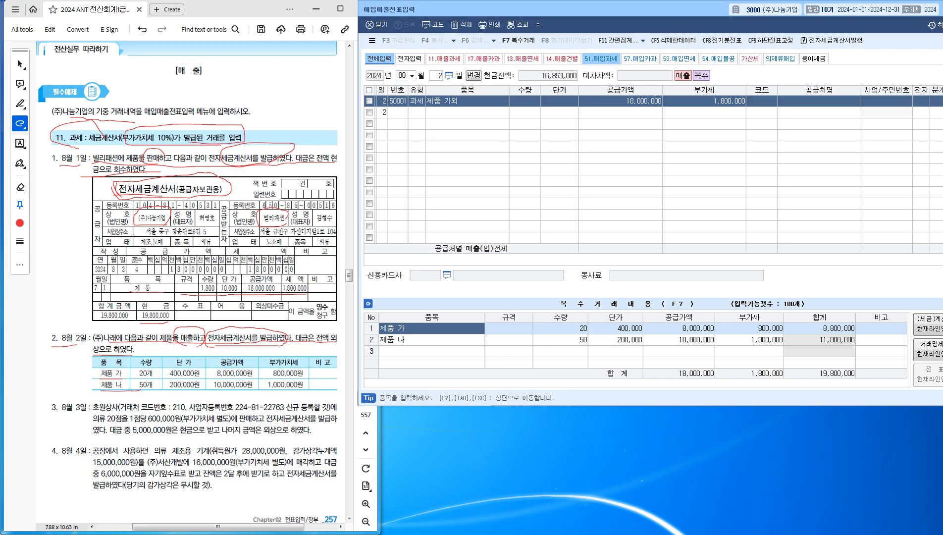
key(Escape)
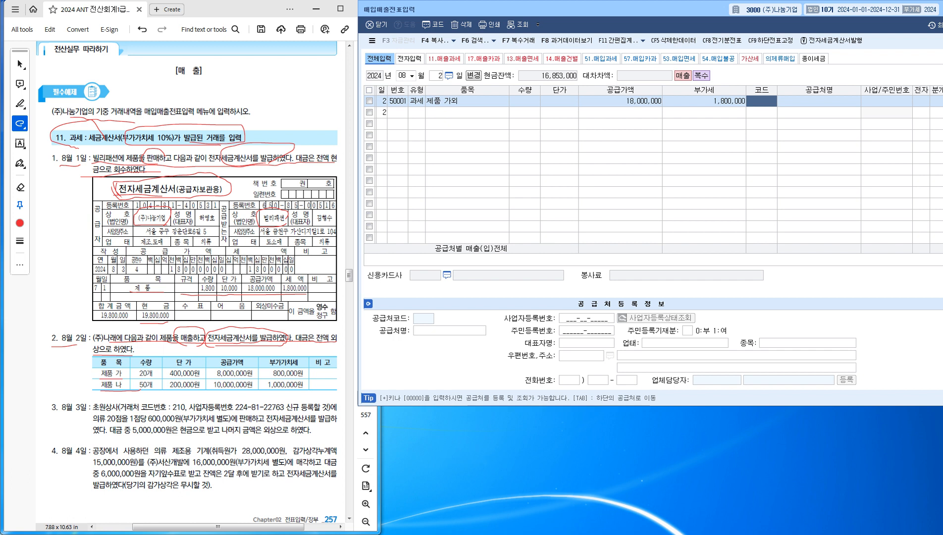
Set the 2 August slip's customer to (주)나래, mark the tax invoice as electronic (여), and choose the 외상 journal type
text(나래)
key(Return)
key(Return)
key(Return)
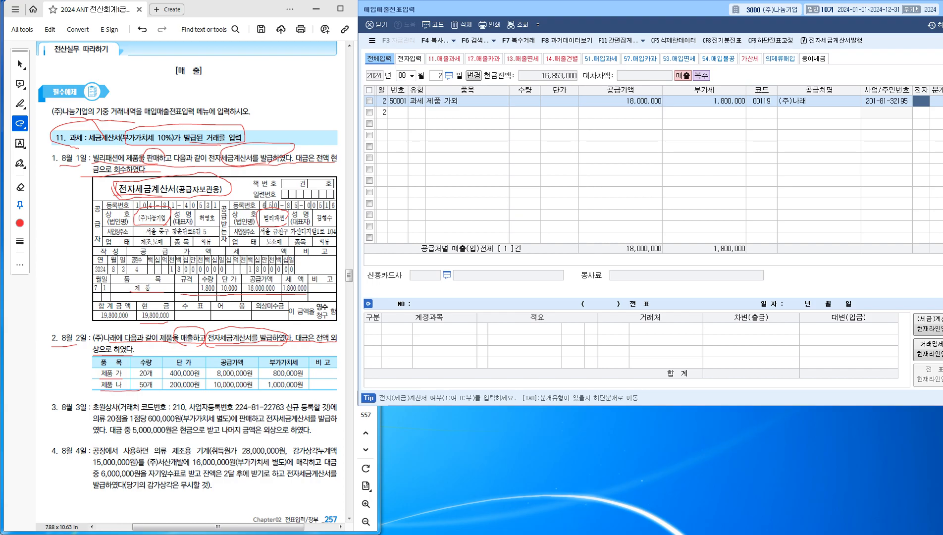
text(1)
key(Return)
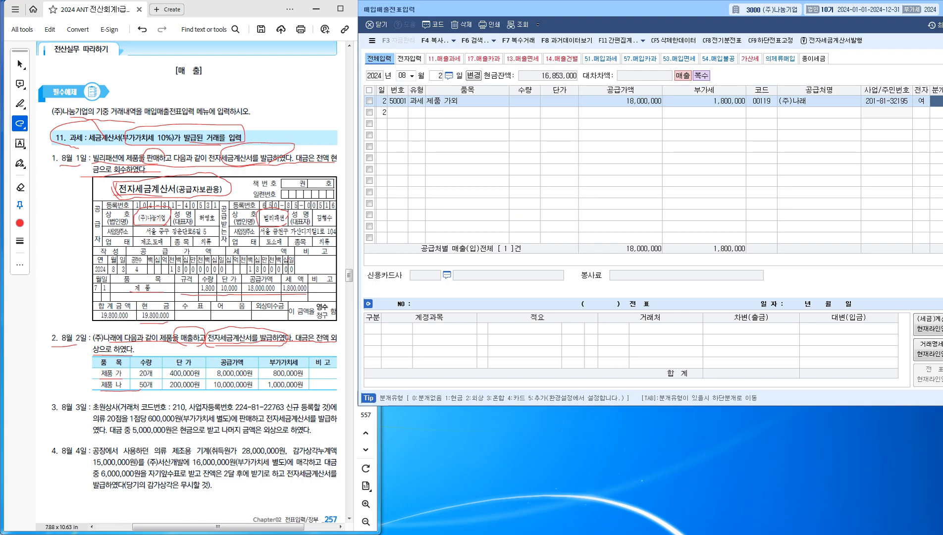
text(2)
key(Return)
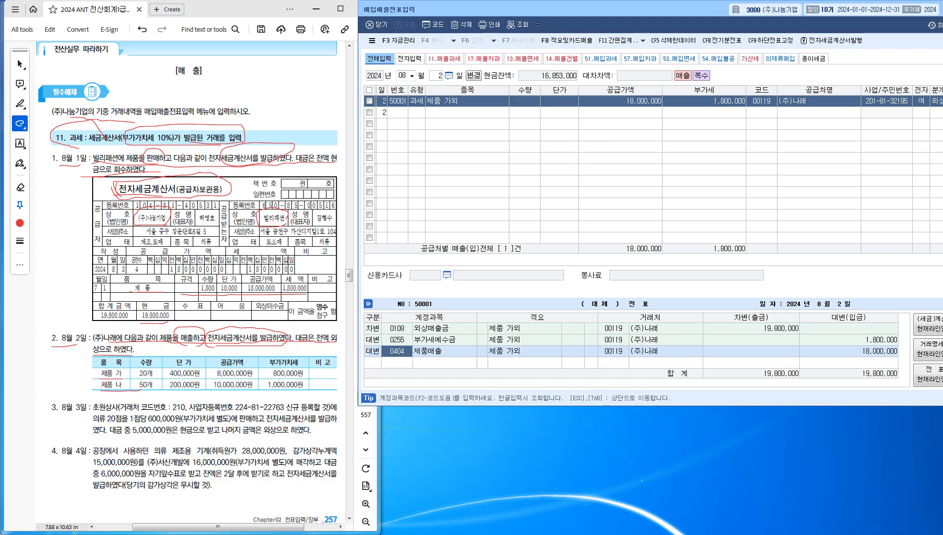
Review the 외상매출금, 부가세예수금 and 제품매출 journal lines and their debit and credit amounts
click(397, 340)
click(848, 352)
click(751, 328)
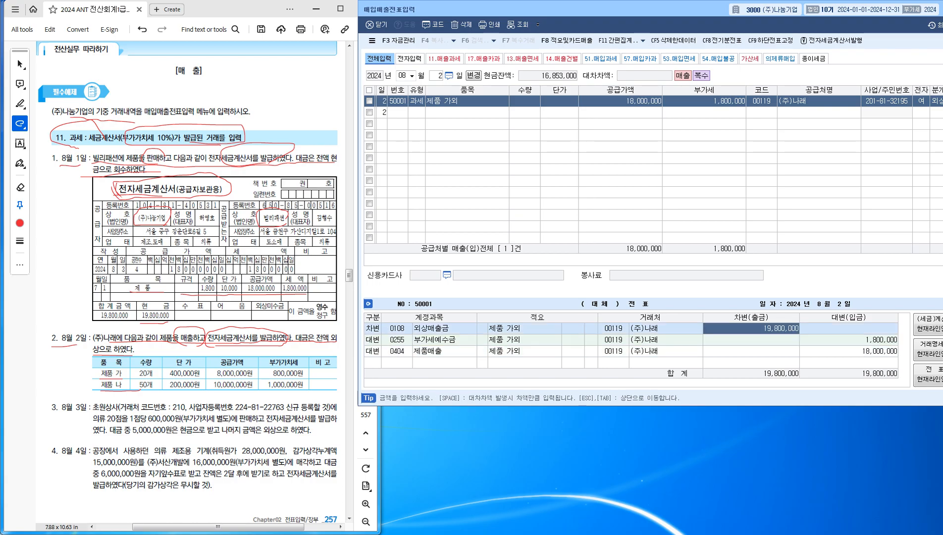
click(849, 339)
click(848, 351)
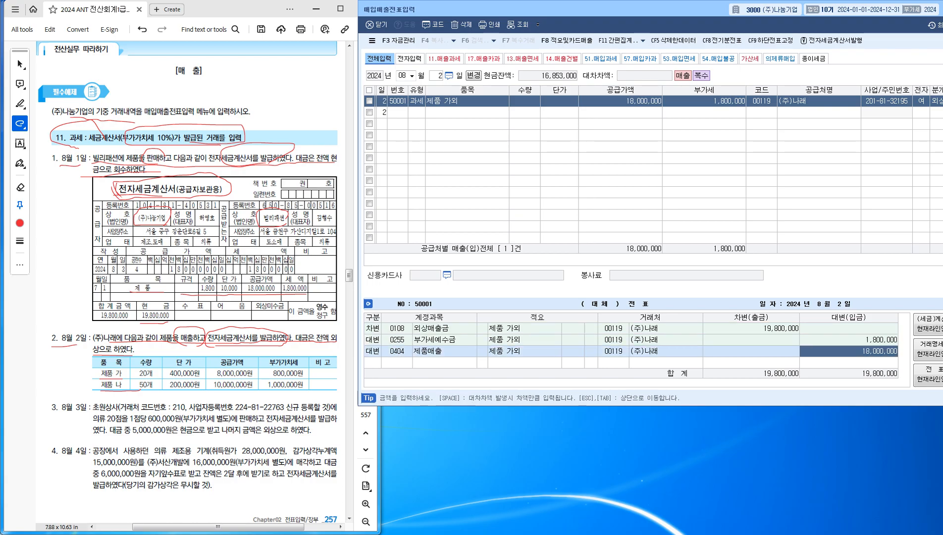
click(751, 328)
click(848, 340)
click(849, 352)
click(751, 328)
click(848, 340)
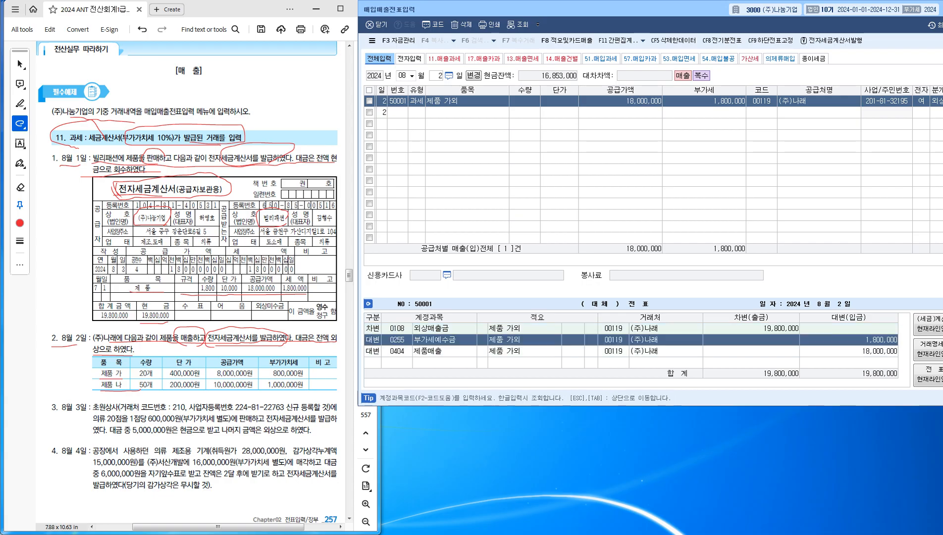
click(849, 351)
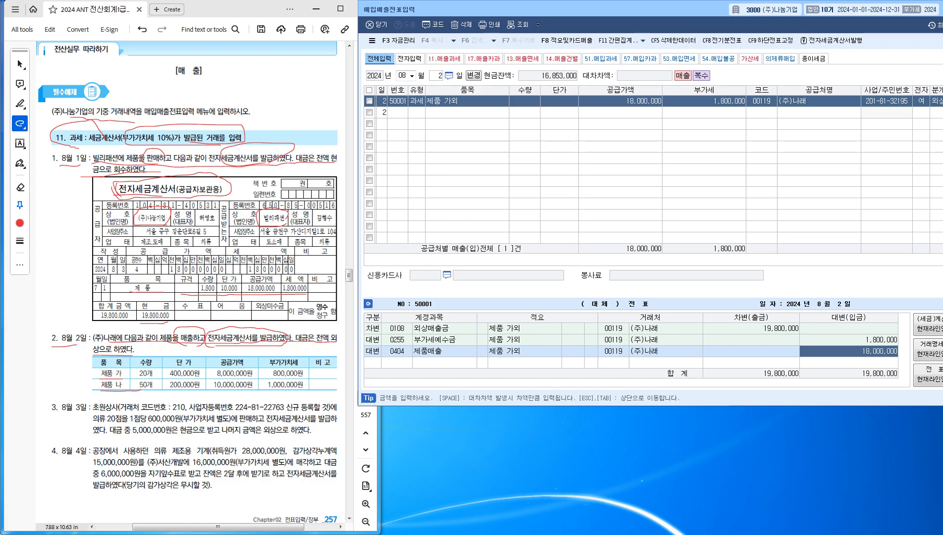
Change the slip date to 3 August and open a blank slip line for that day
click(436, 76)
text(3)
key(Return)
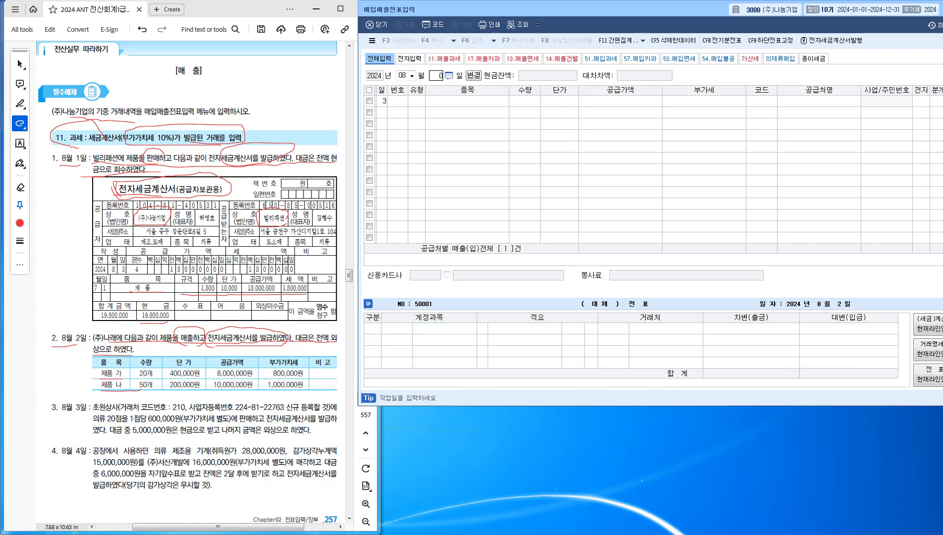
key(Return)
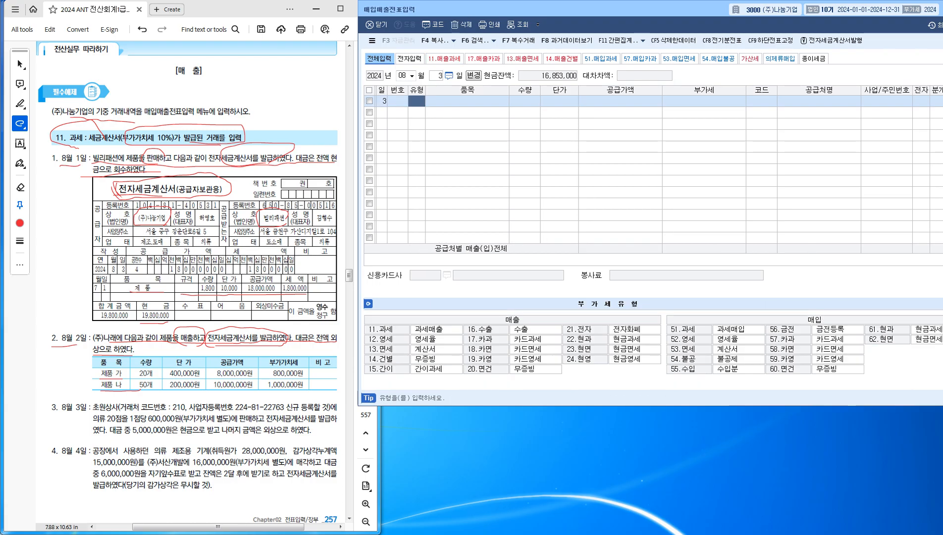
Underline the third exercise's new-customer details, the 20 items at 600,000 each, and the sale with electronic tax invoice
drag(115, 411, 342, 411)
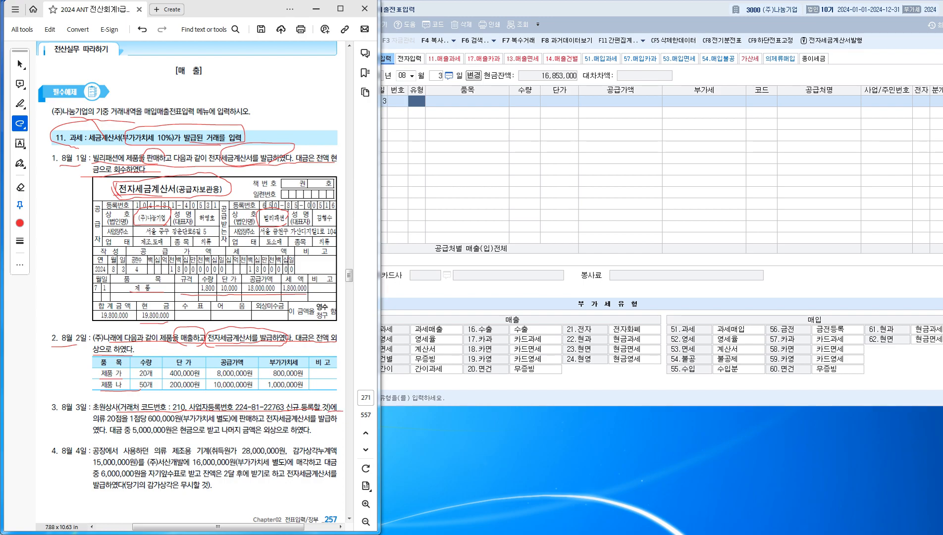
drag(577, 10, 577, 153)
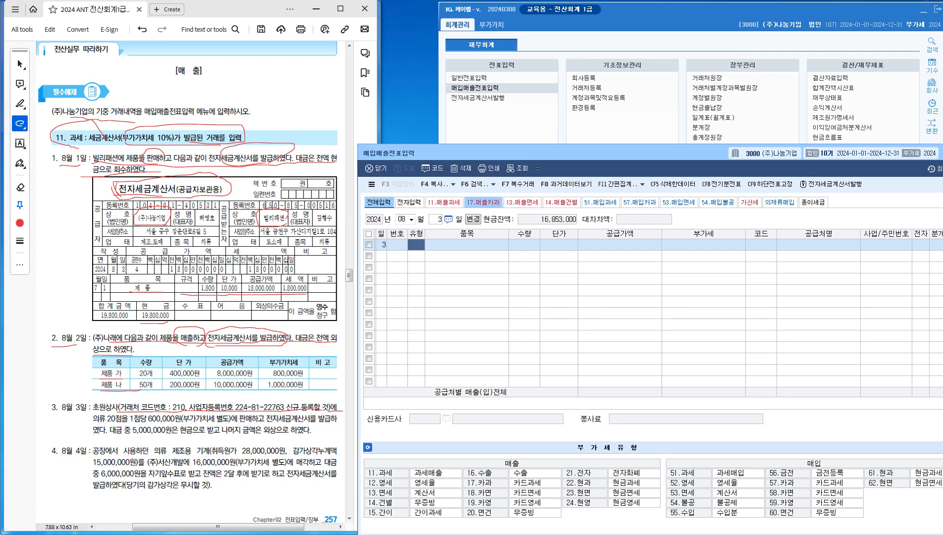
drag(574, 153, 570, 9)
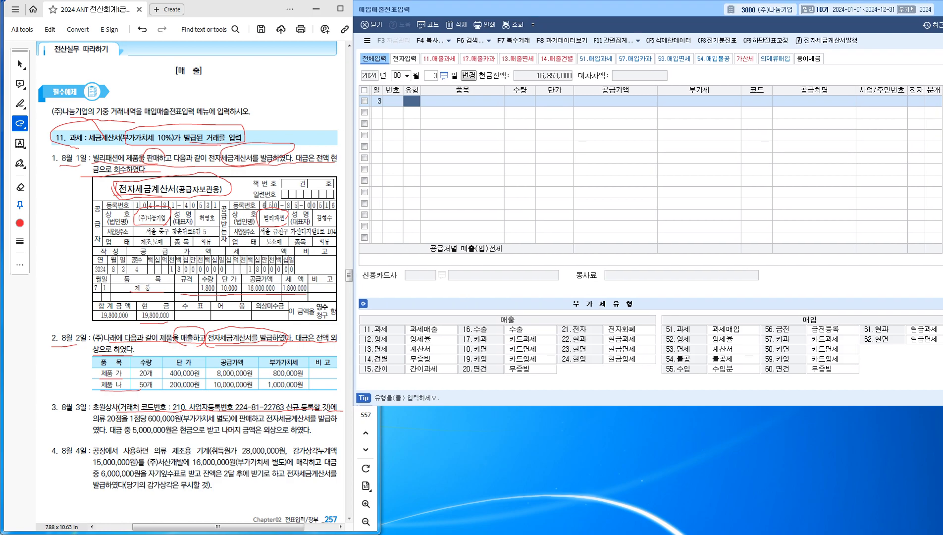
drag(93, 426, 165, 422)
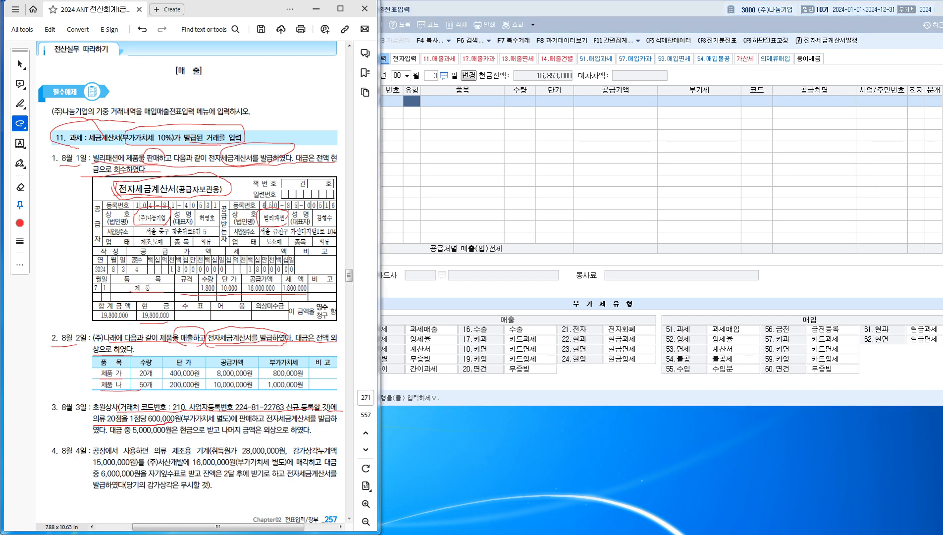
drag(230, 422, 320, 425)
drag(96, 436, 117, 436)
Set the 3 August slip's VAT type to 11.과세 and its item to 의류
click(412, 101)
text(11)
key(Return)
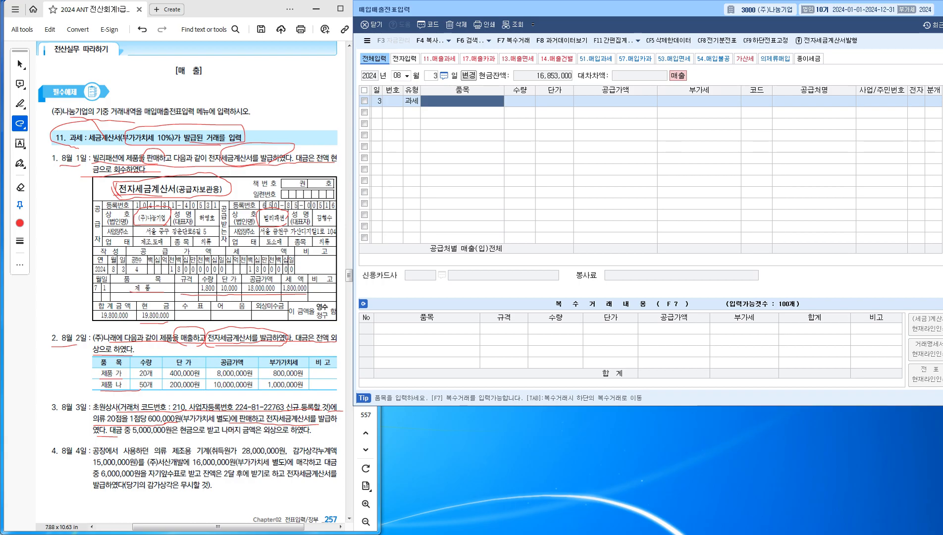
text(의류)
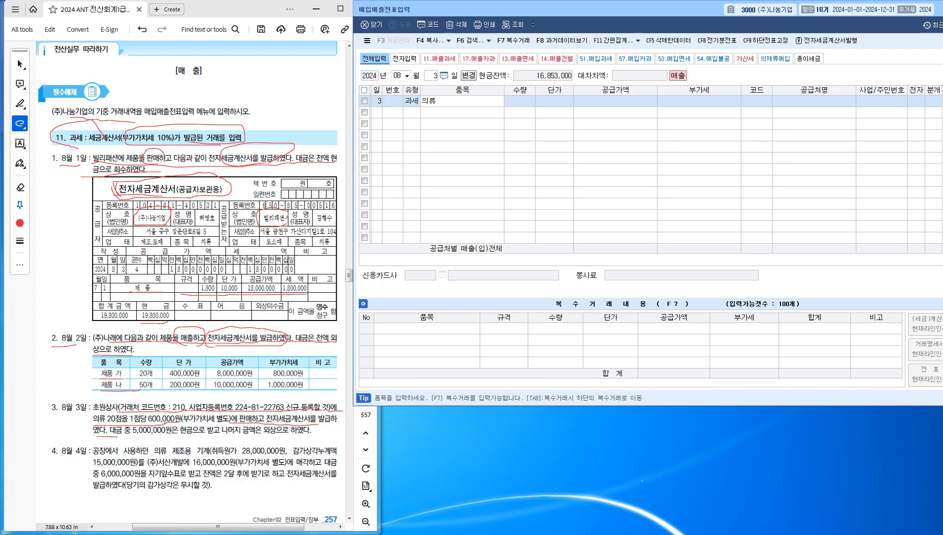
key(Return)
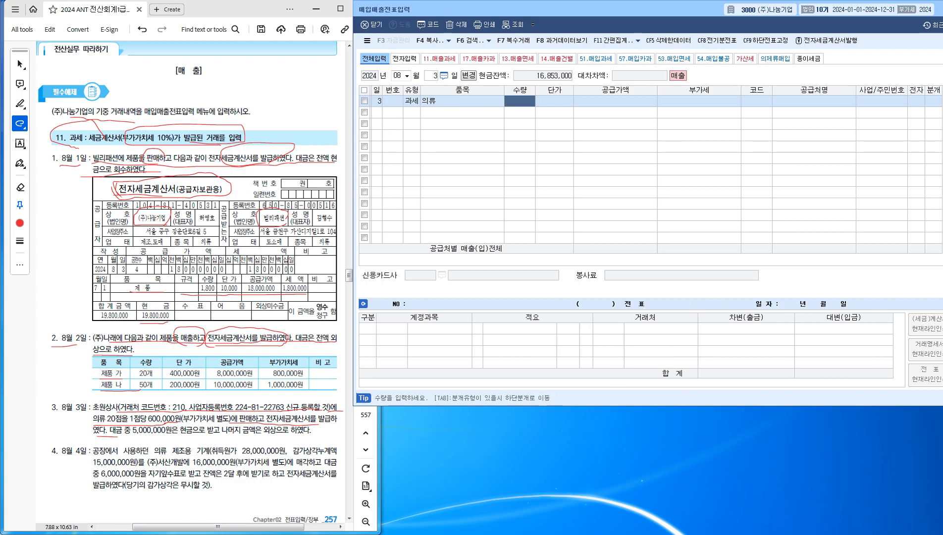
Circle the exercise's unit price and enter quantity 20 and unit price 600,000 for 의류, accepting the calculated supply value
key(alt+Tab)
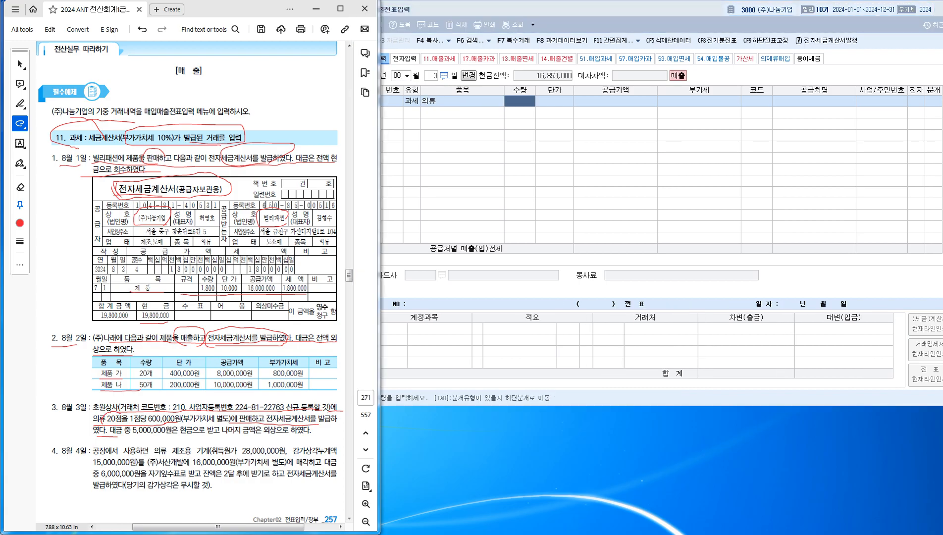
mouse_move(158, 424)
mouse_down()
mouse_move(162, 409)
mouse_move(174, 412)
mouse_up()
key(alt+Tab)
text(20)
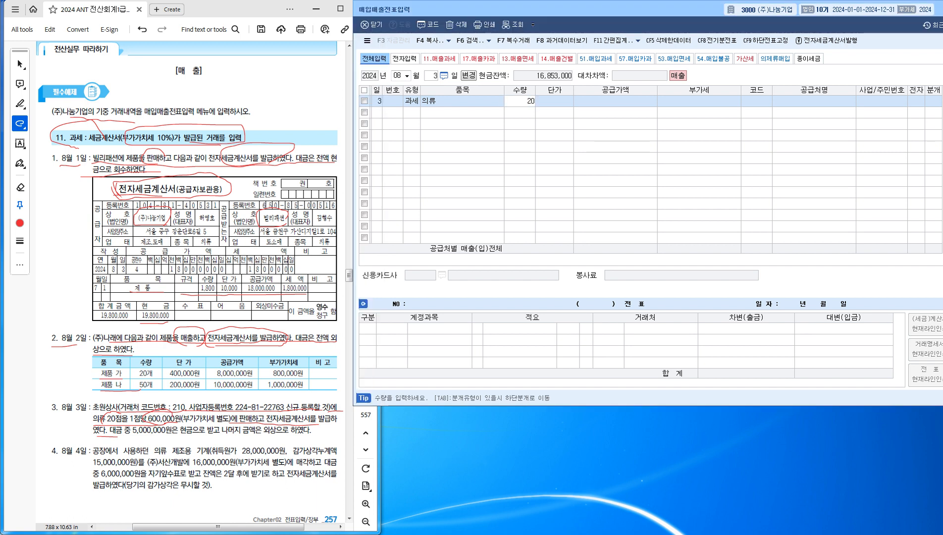
key(Return)
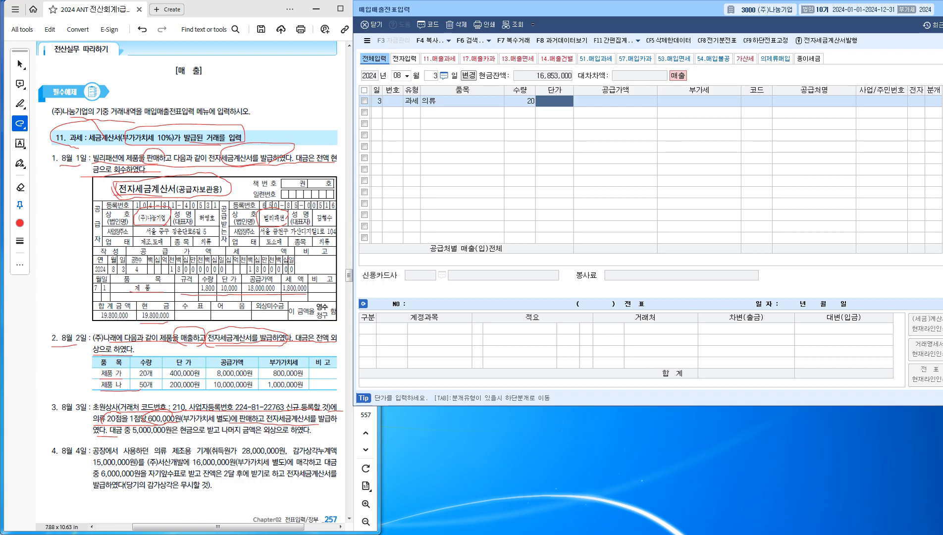
text(6000000)
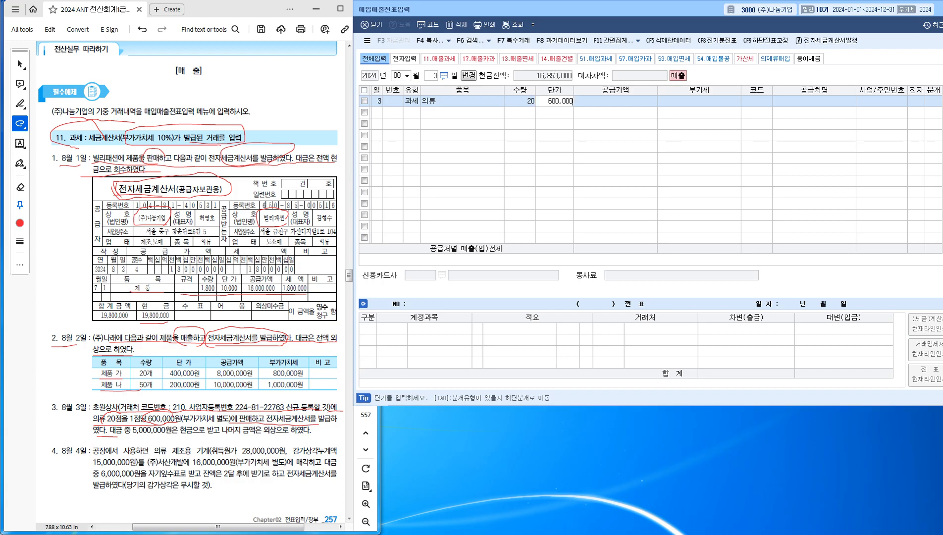
key(Return)
key(Return)
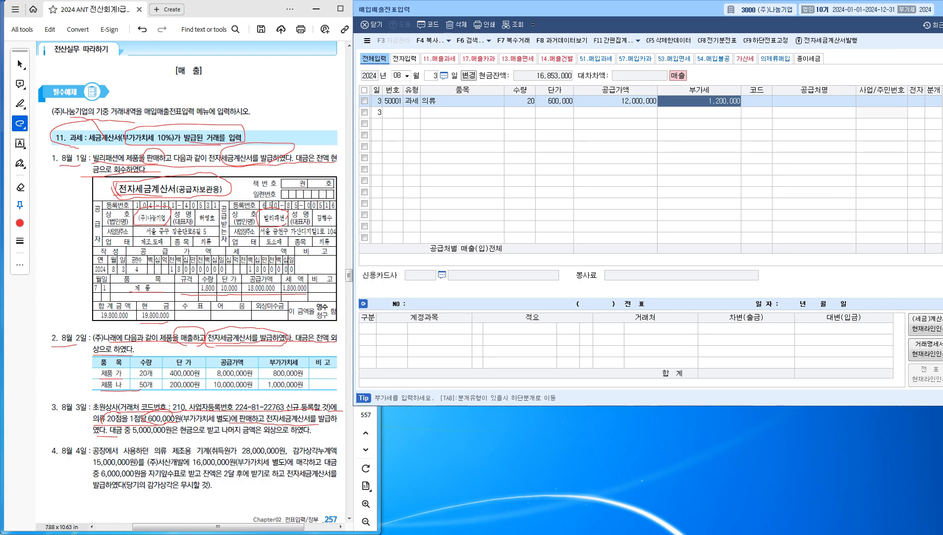
Accept the calculated VAT and register 초원상사 as a new customer from the slip line, using the exercise's customer code
key(Return)
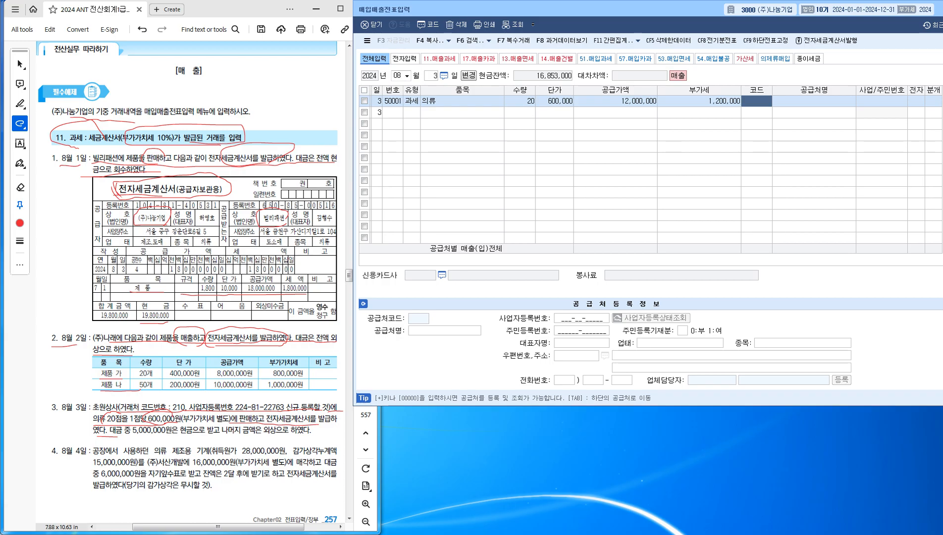
key(Return)
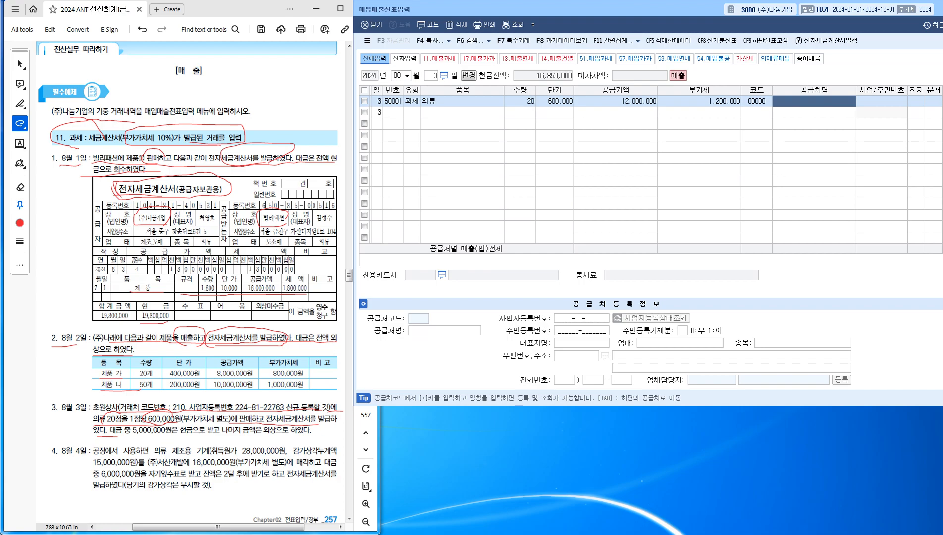
text(초)
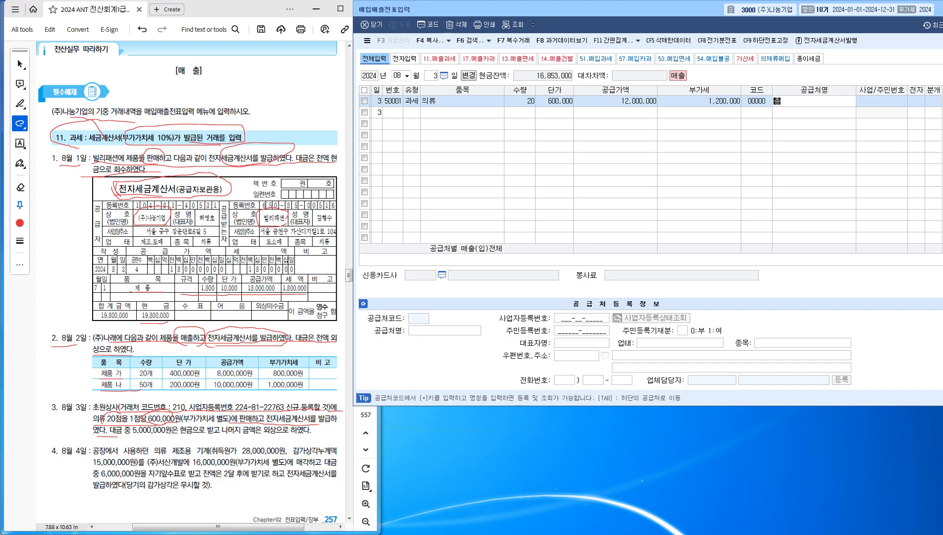
text(원사상사)
key(Return)
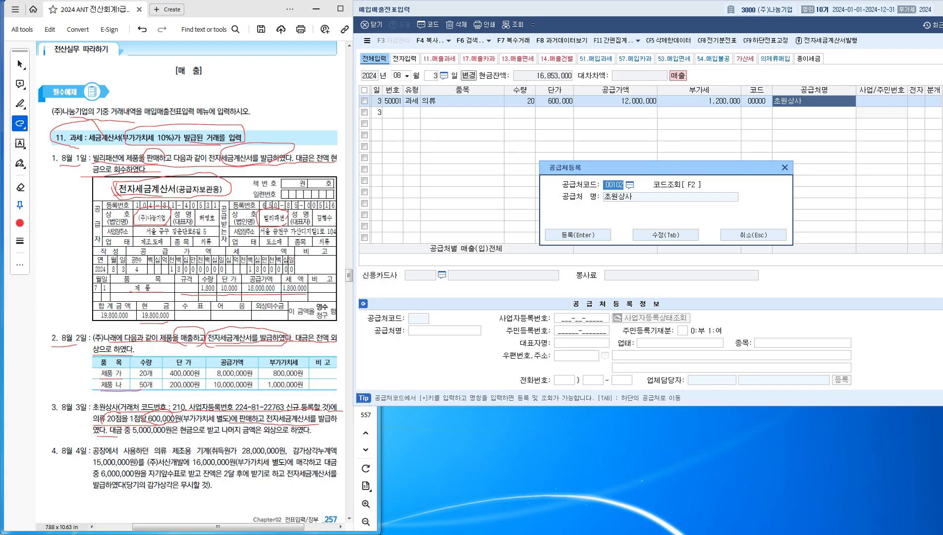
text(210)
key(Return)
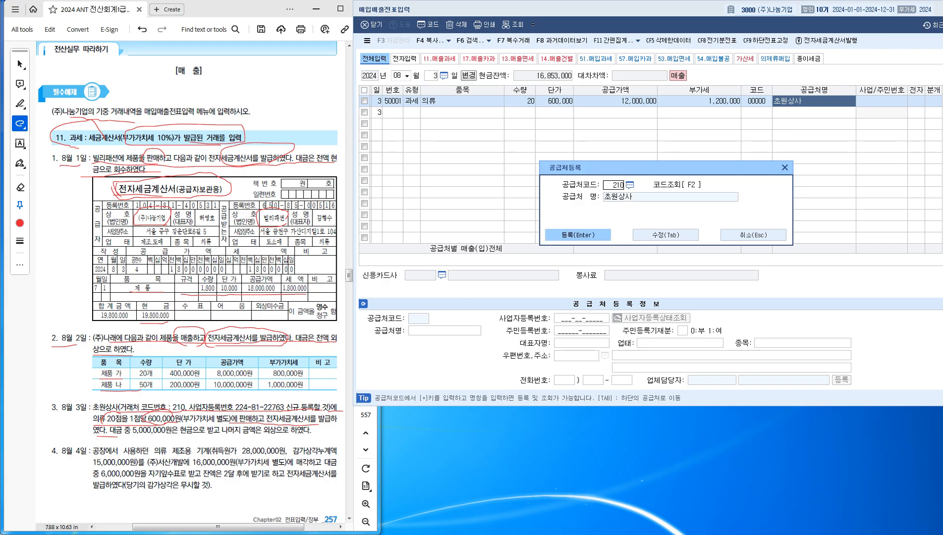
click(756, 100)
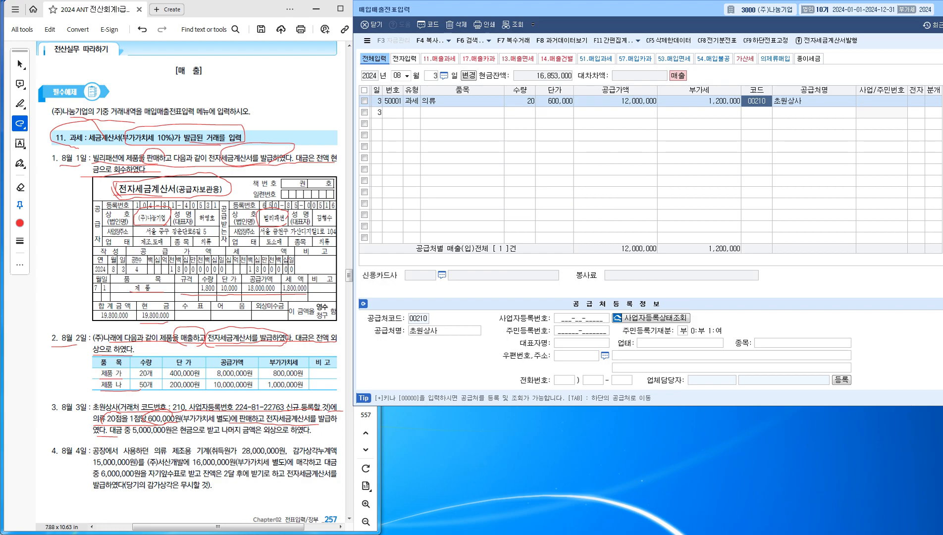
Enter the exercise's business registration number in 초원상사's customer details, leaving the resident number, representative and business-type fields blank
key(Tab)
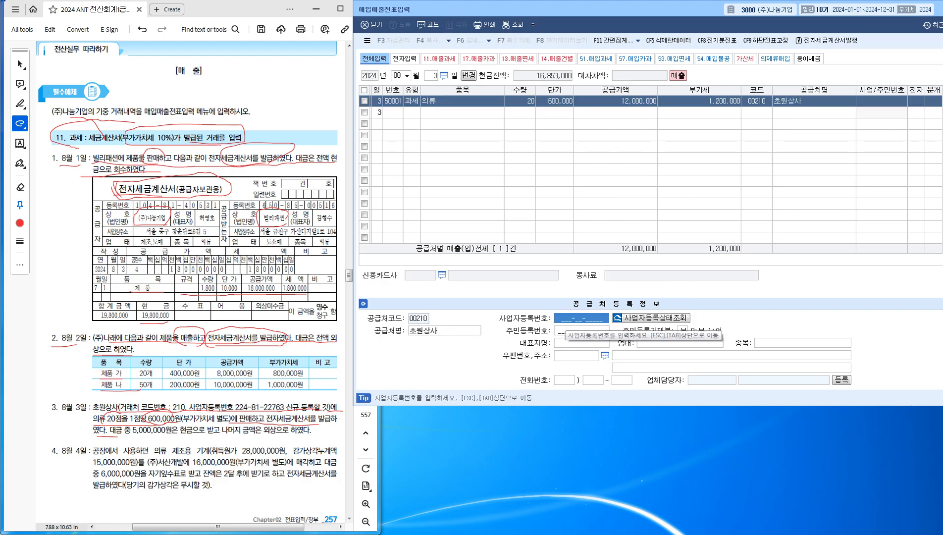
text(224-)
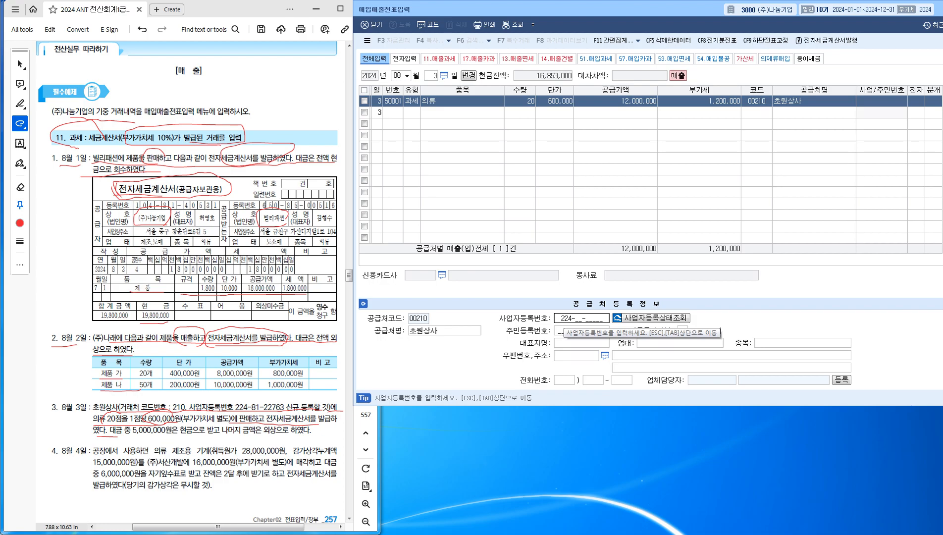
text(81-22763)
key(Return)
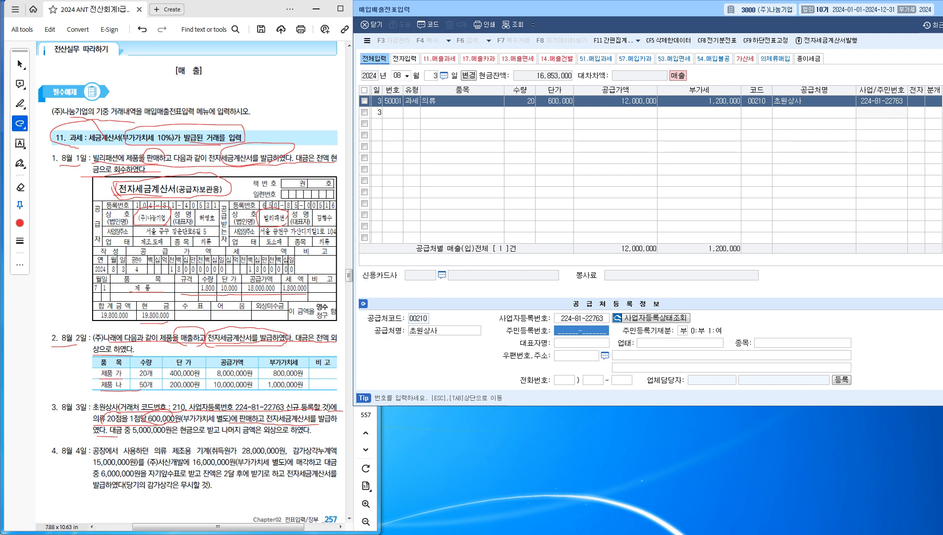
key(Return)
key(Return)
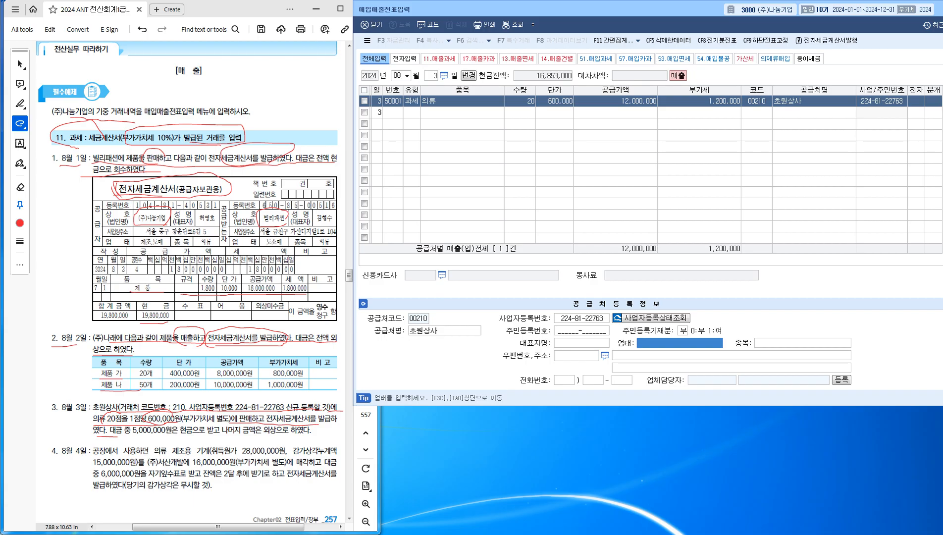
key(Return)
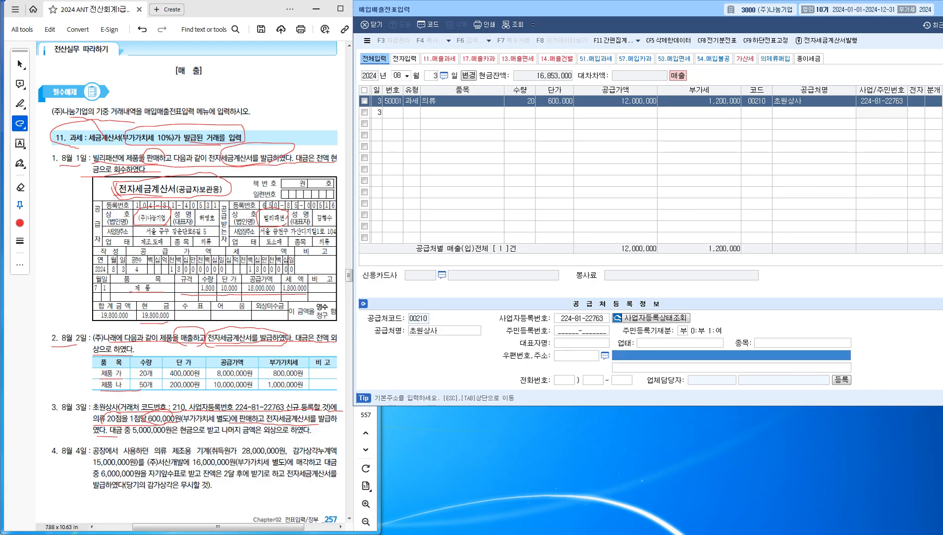
Add check marks above the exercise's business registration number and customer code, and return to the slip line's customer code
click(234, 398)
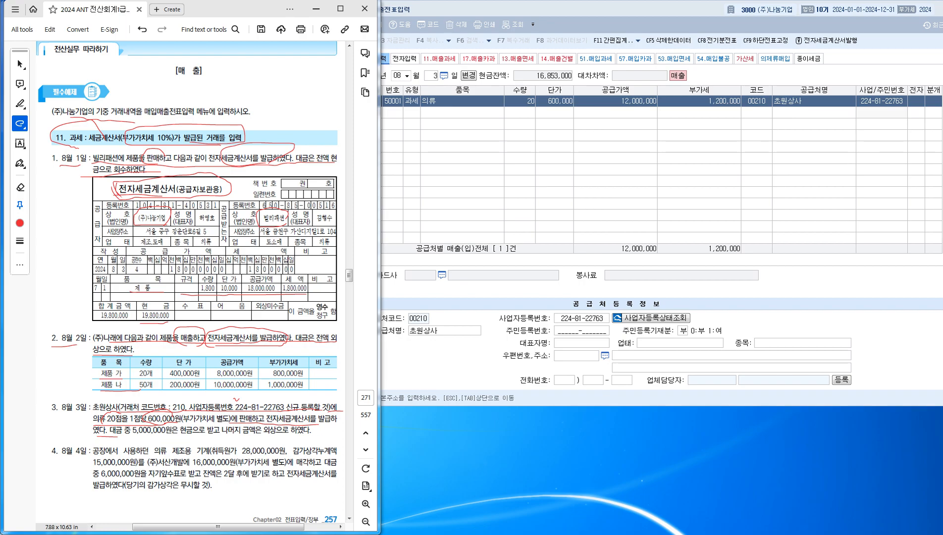
click(582, 318)
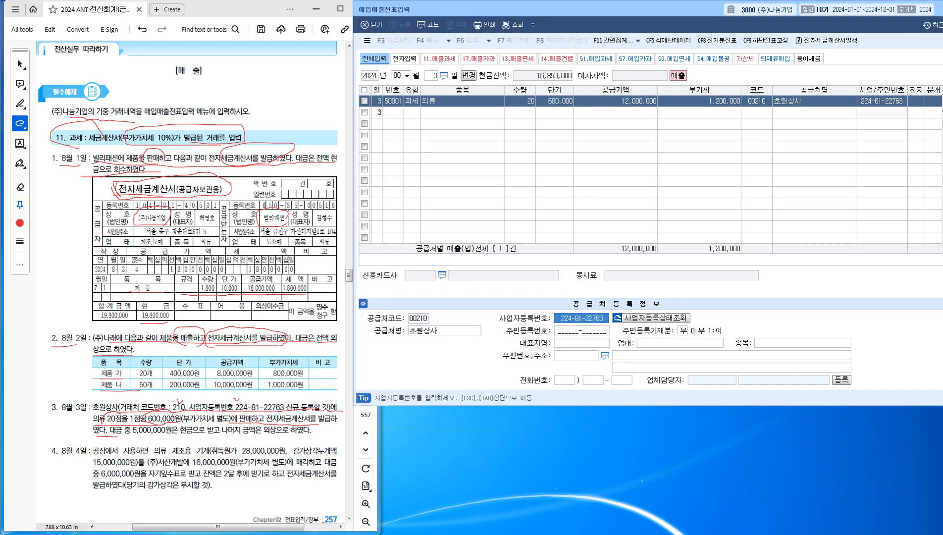
key(Tab)
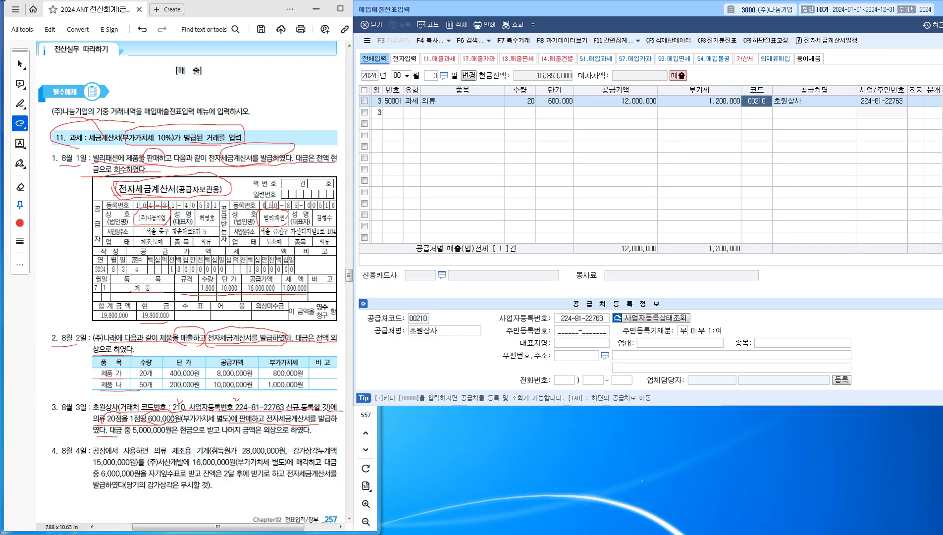
drag(595, 9, 610, 143)
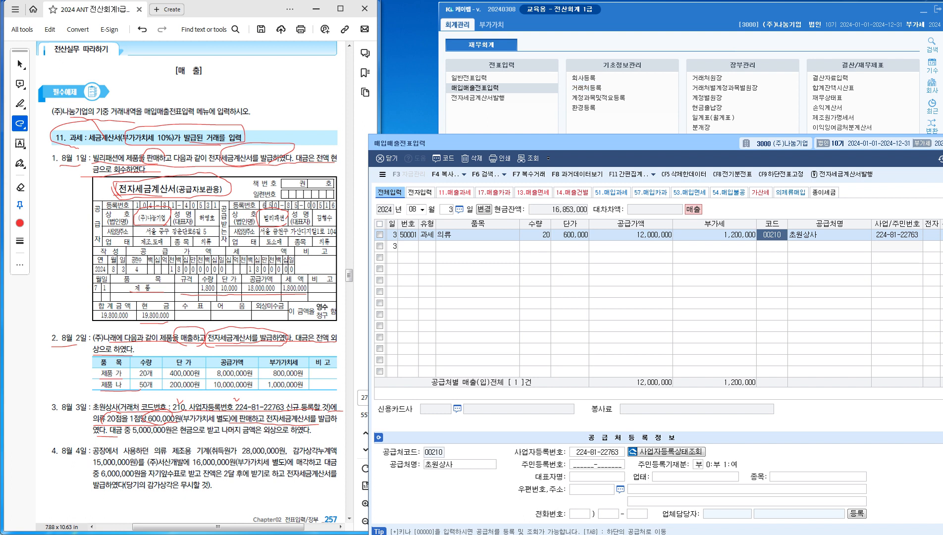
drag(604, 143, 604, 10)
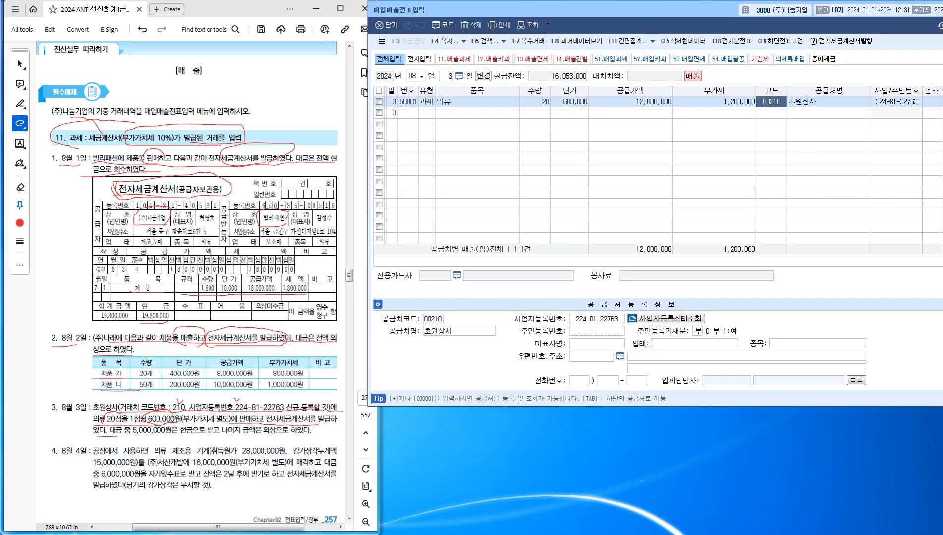
click(771, 101)
mouse_move(604, 10)
mouse_down()
mouse_move(610, 111)
mouse_move(613, 11)
mouse_up()
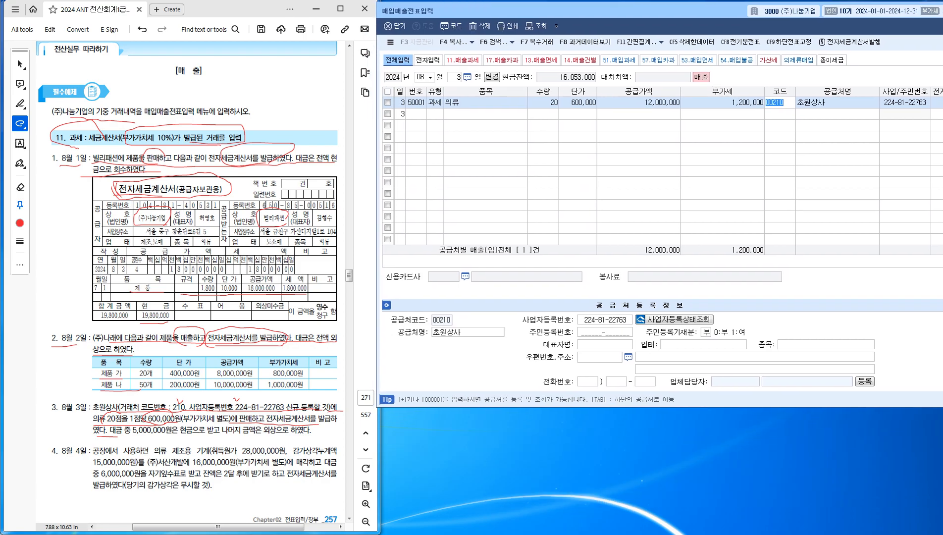
click(785, 103)
drag(639, 11, 625, 12)
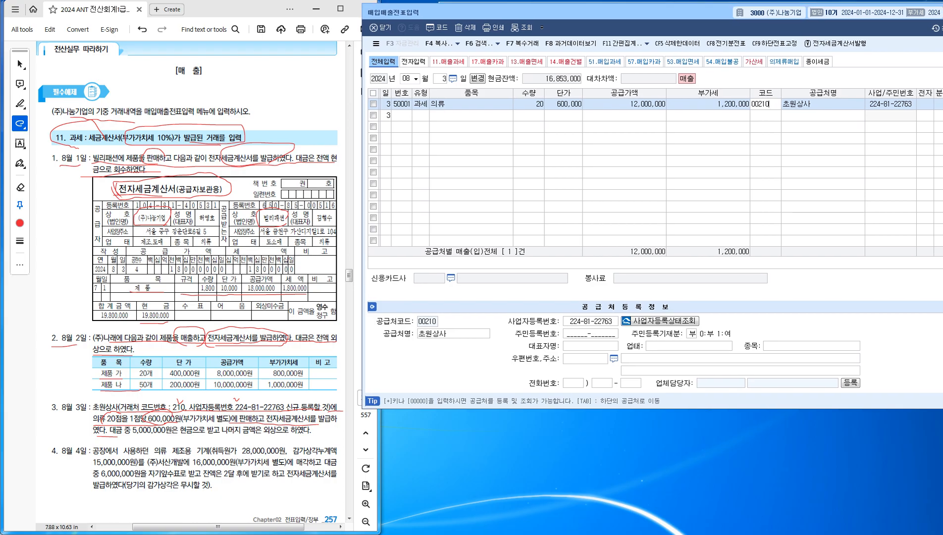
Confirm 초원상사 as the slip line's customer and set its electronic tax invoice option to 여
key(Return)
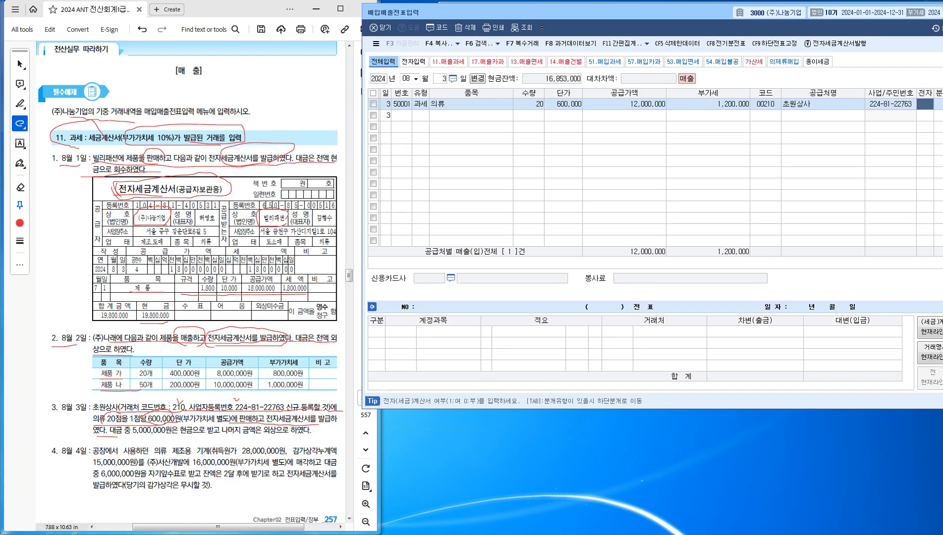
key(alt+Tab)
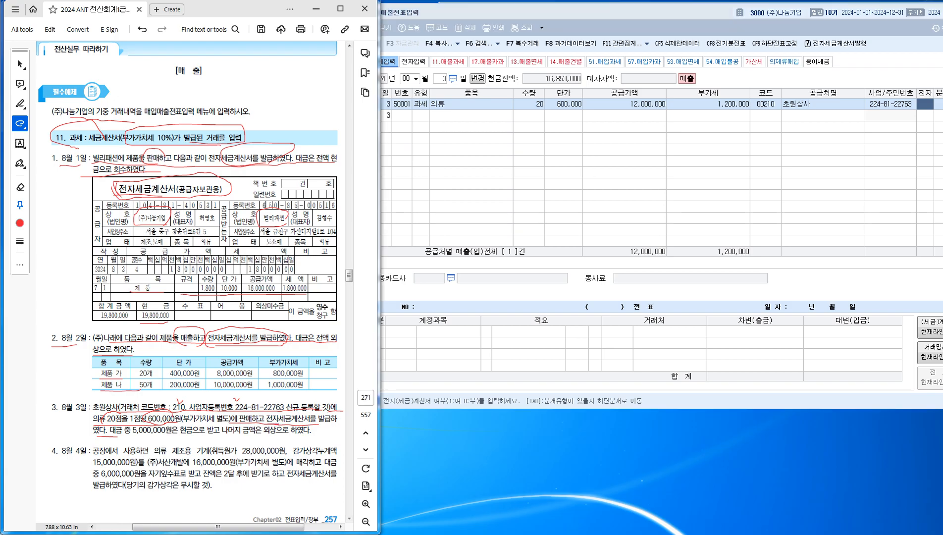
key(alt+Tab)
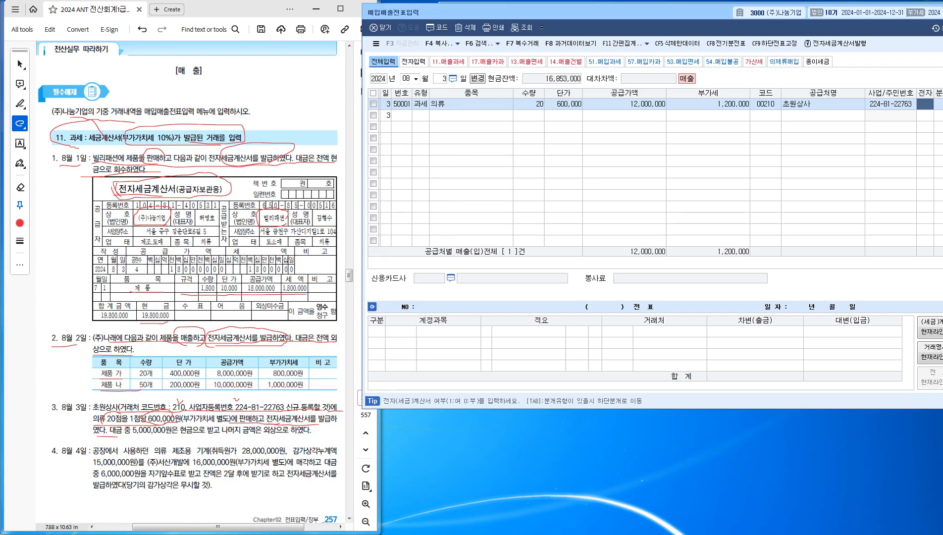
text(1)
key(Return)
drag(570, 13, 558, 15)
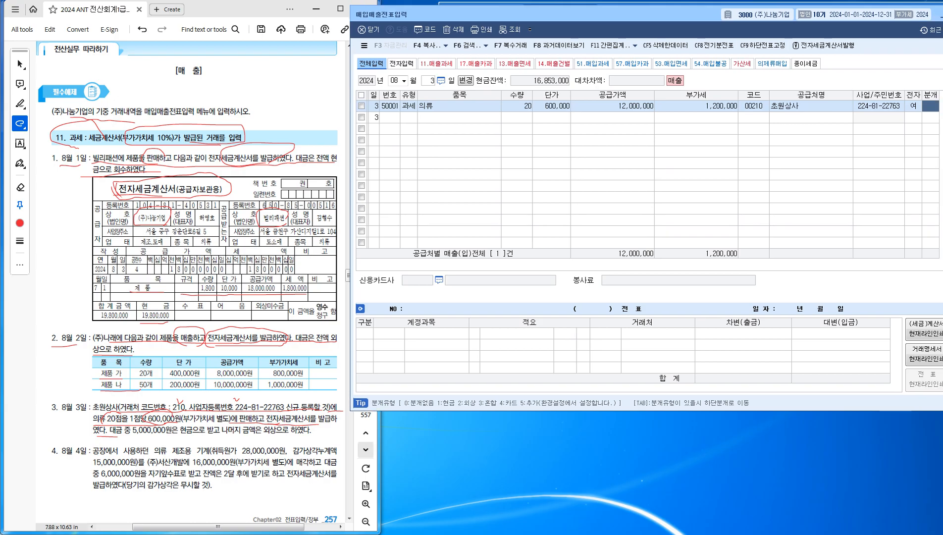
Underline the exercise's 5,000,000 cash and remaining credit payment terms, and set the slip's journal type to 3.혼합
drag(134, 435, 277, 435)
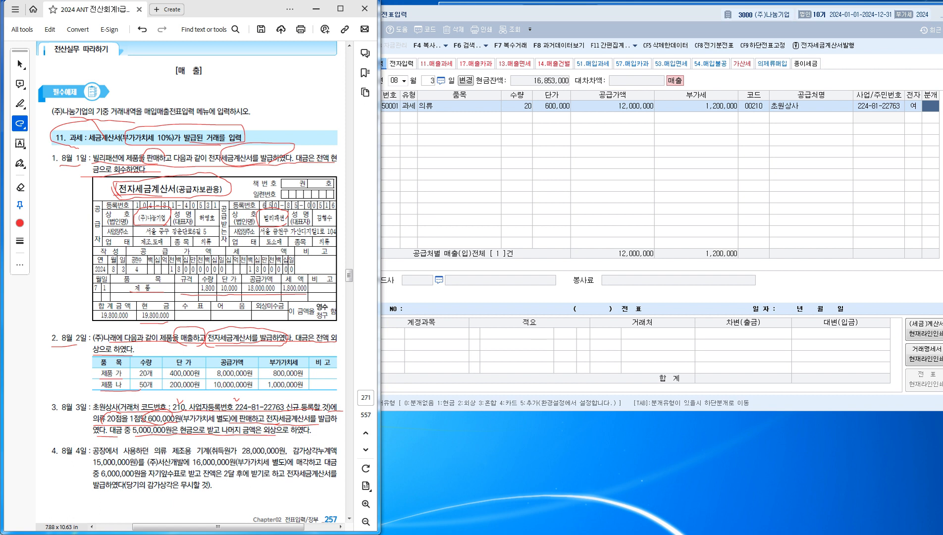
key(alt+Tab)
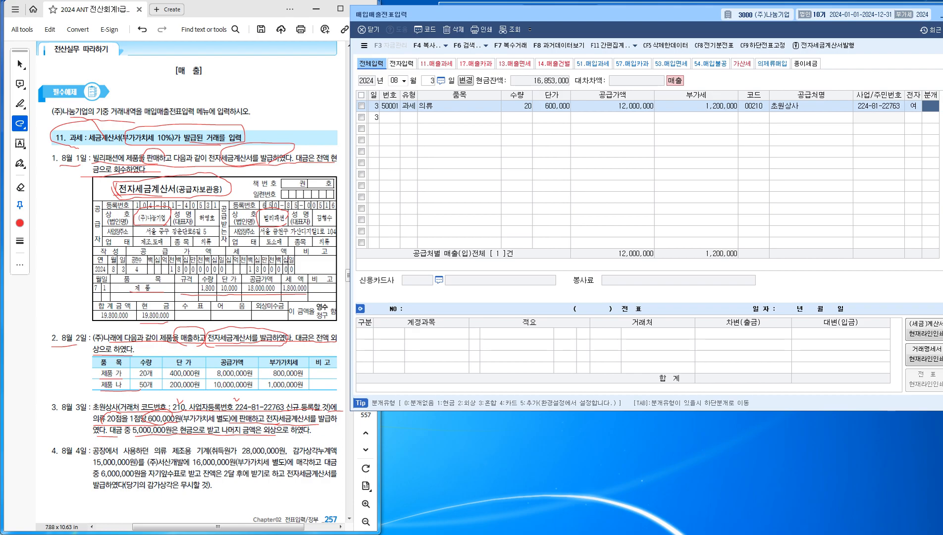
key(Return)
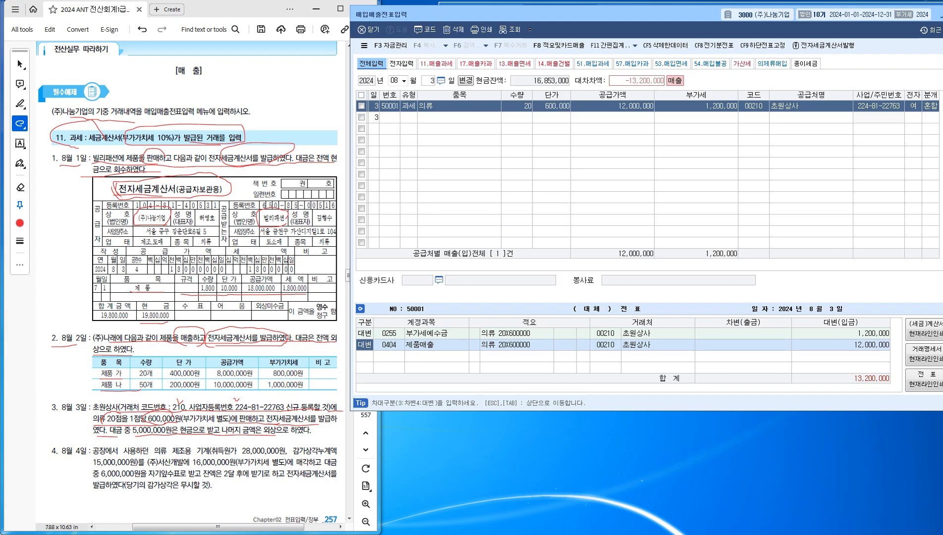
Add a debit line to the journal entry for account 101 현금 with an amount of 5,000,000
key(Down)
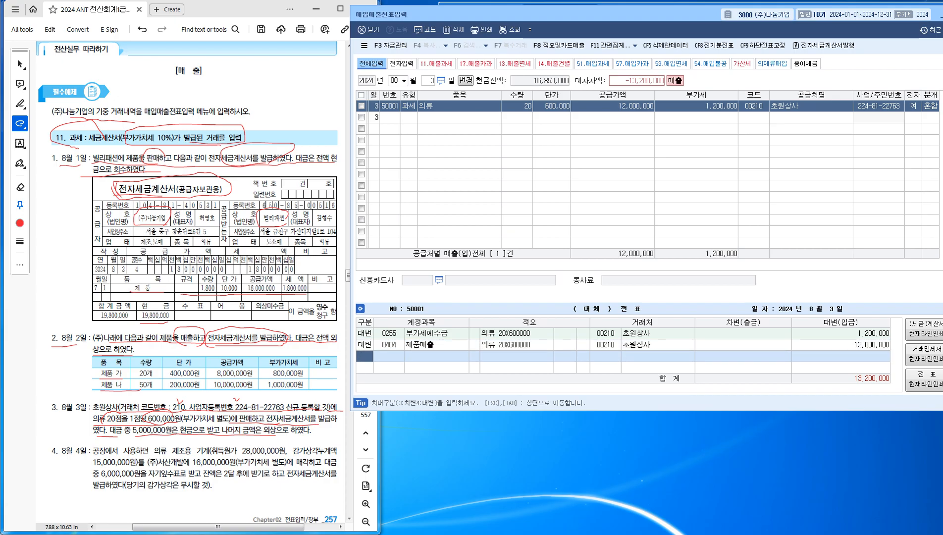
key(3)
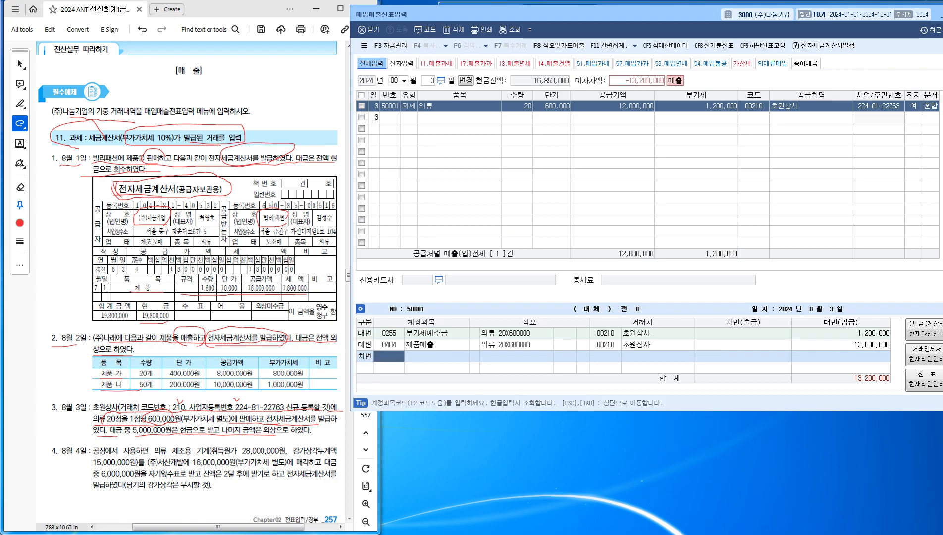
text(101)
key(Return)
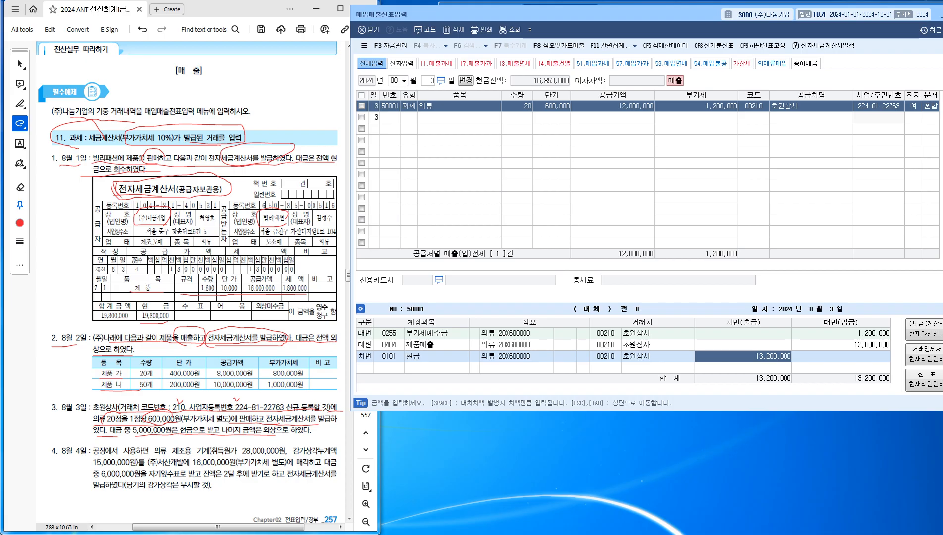
text(5000000)
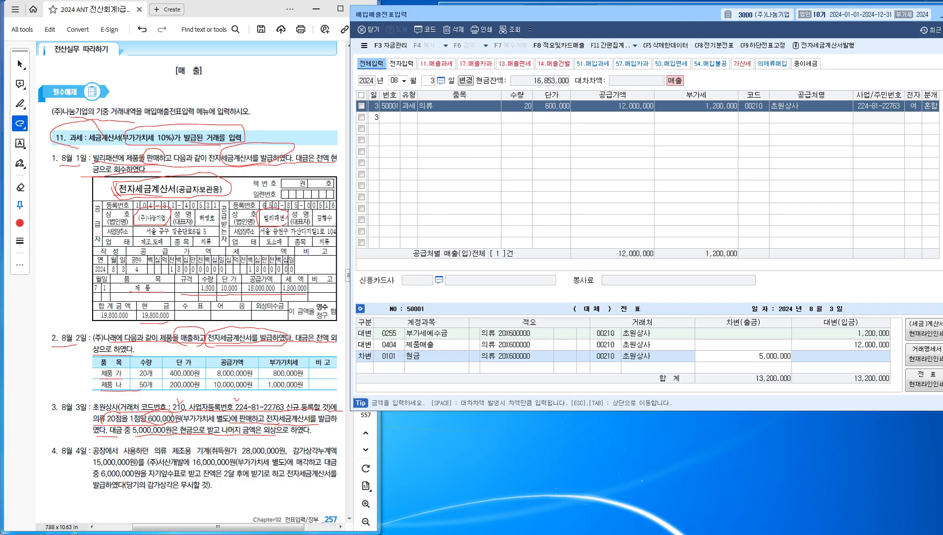
key(Return)
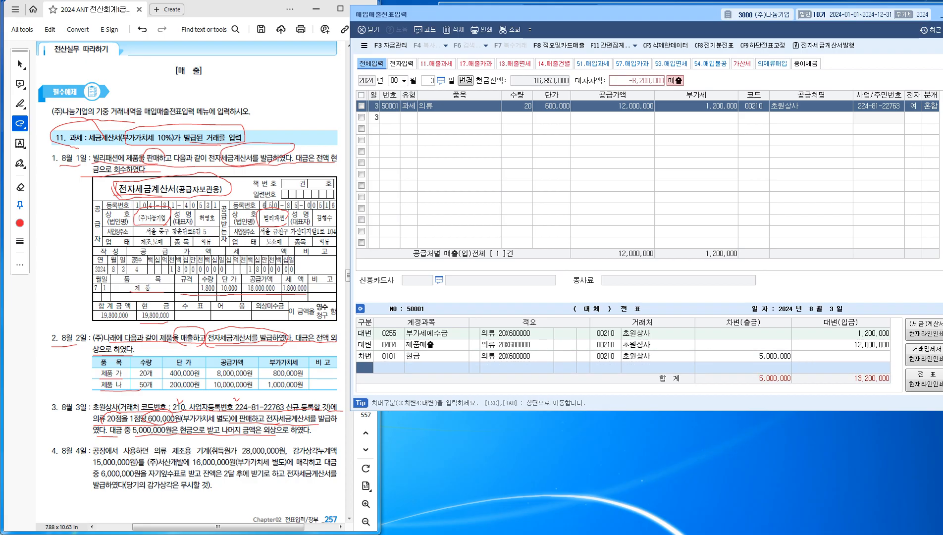
Add a debit line for account 108 외상매출금 covering the remaining 8,200,000
text(3)
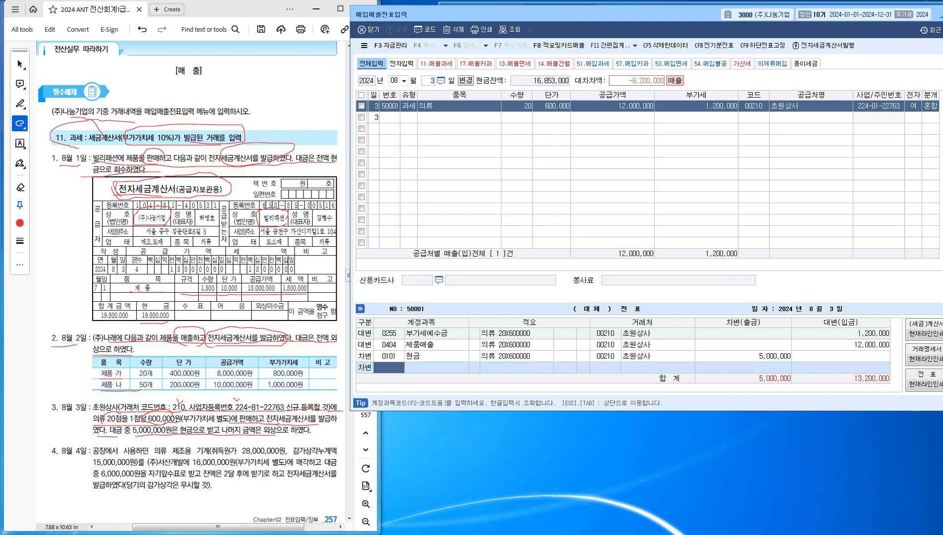
text(108)
key(Return)
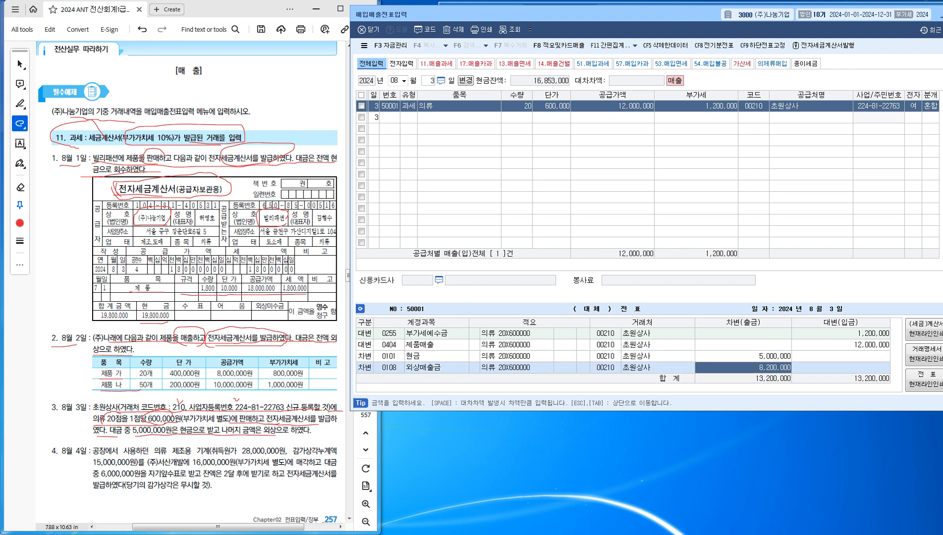
Check the customer code on each of the four journal lines and the account code of the 외상매출금 line
click(606, 333)
click(605, 345)
click(606, 356)
click(606, 368)
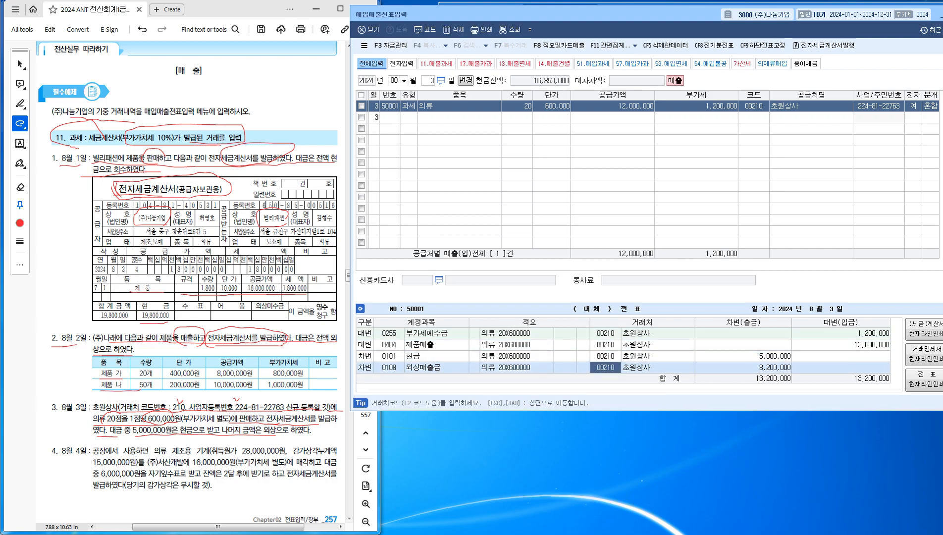
click(388, 368)
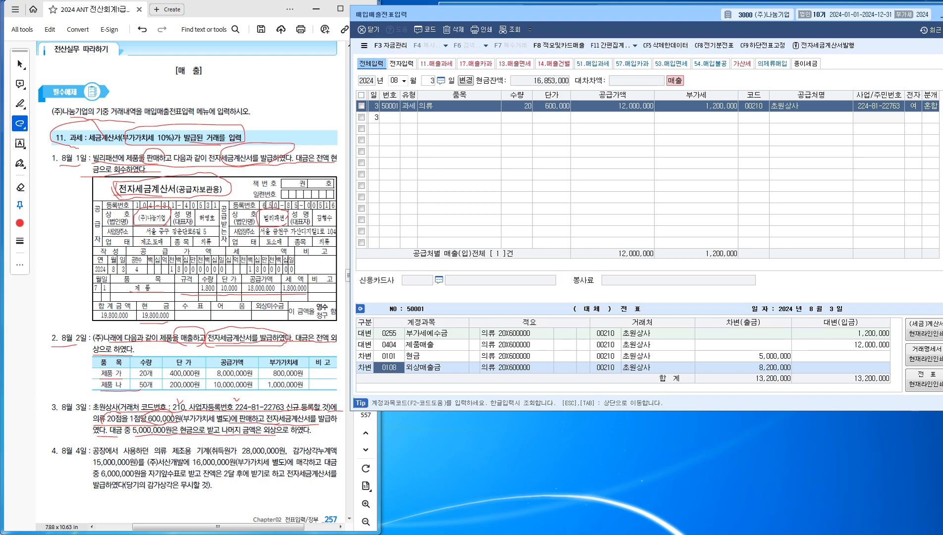
click(605, 368)
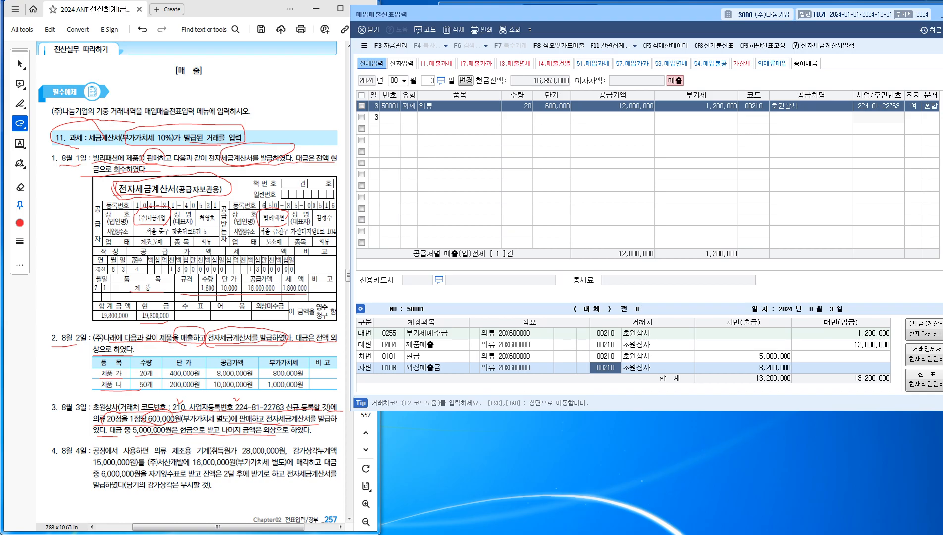
Check the 현금 and 외상매출금 lines of the August 3 entry and draw a red star beside exercise 4 in the textbook PDF
click(314, 337)
scroll(313, 336, down, 4)
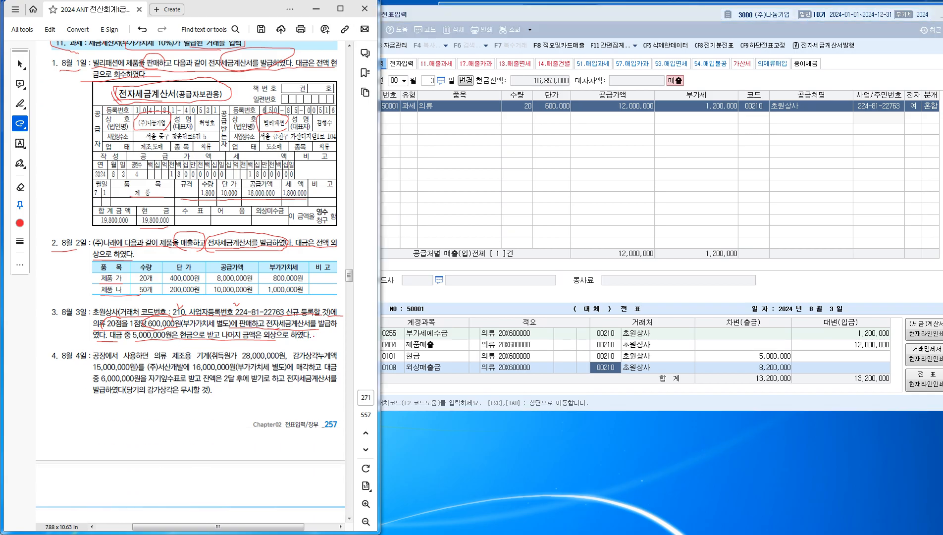
click(393, 356)
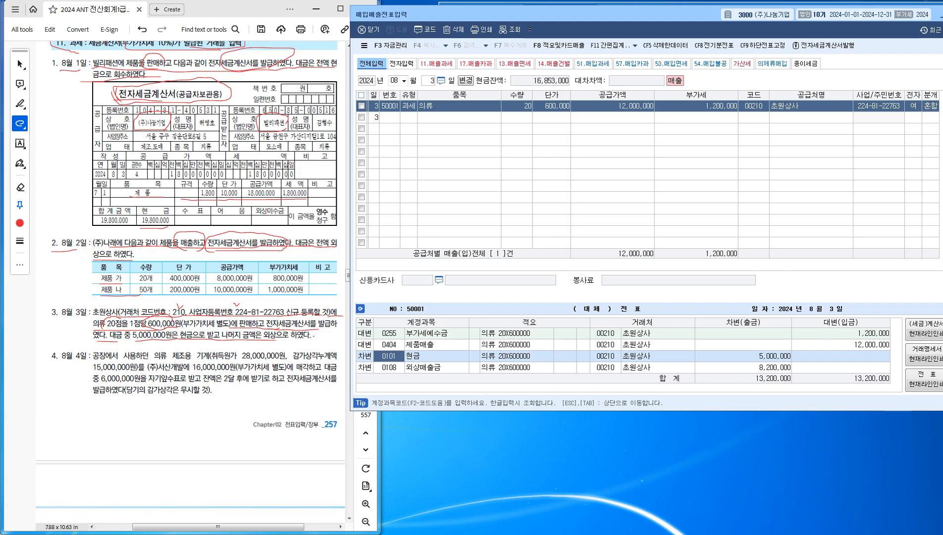
key(Escape)
click(389, 367)
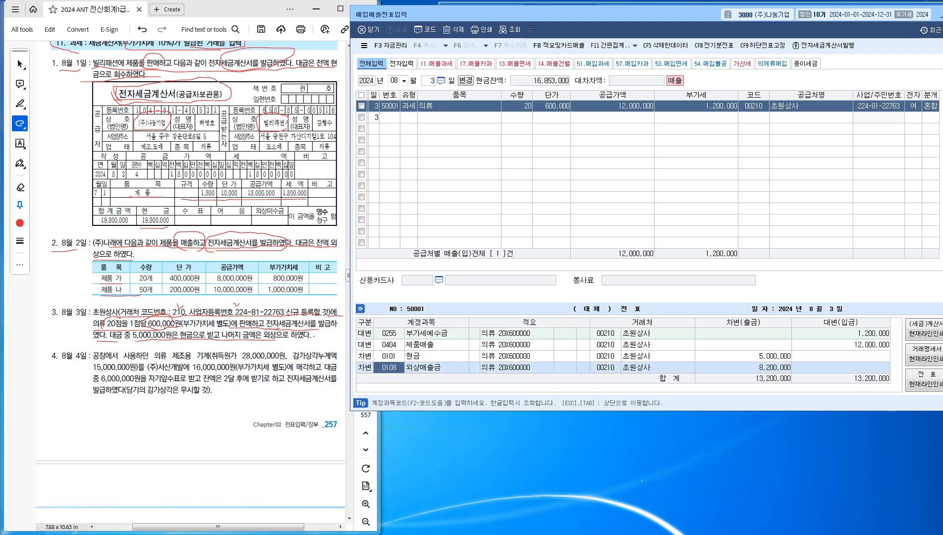
drag(42, 346, 63, 346)
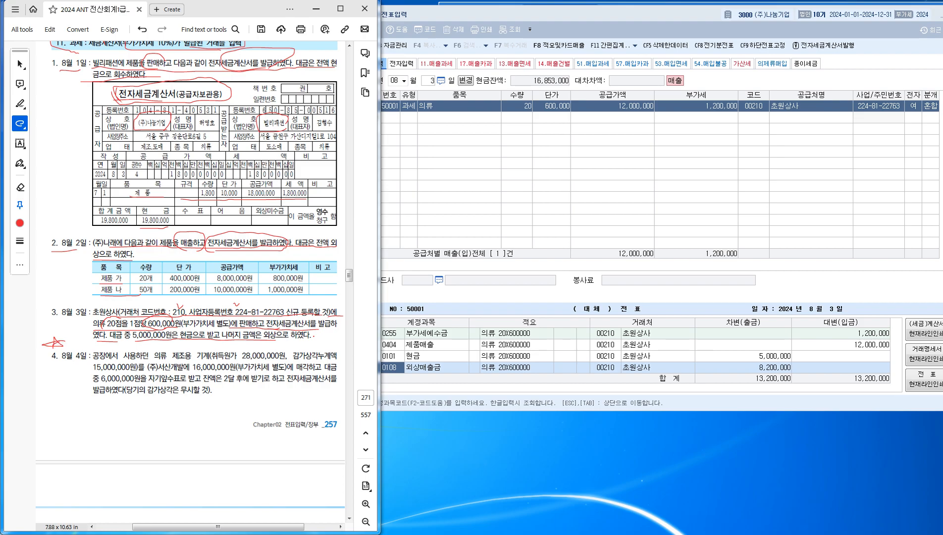
Open a new slip dated August 4, 2024 in 매입매출전표입력
key(alt+Tab)
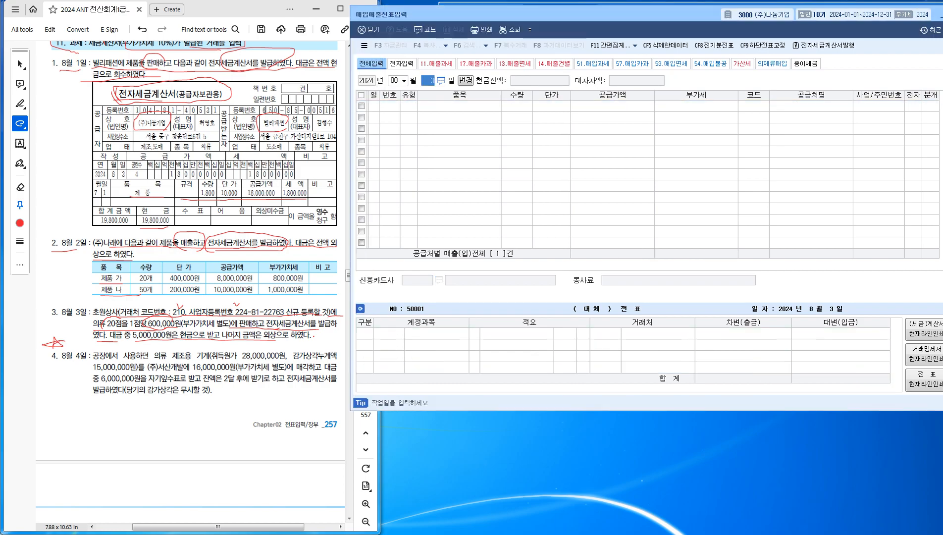
text(4)
key(Return)
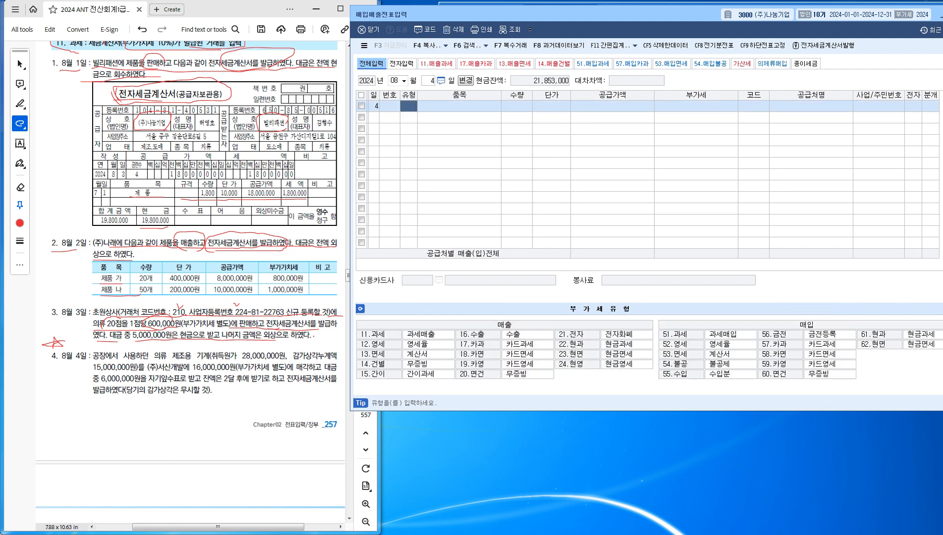
Underline exercise 4's machine sale details in the textbook PDF, covering acquisition cost, accumulated depreciation, sale price, payment terms and electronic tax invoice
key(alt+Tab)
drag(149, 360, 318, 360)
drag(93, 371, 131, 372)
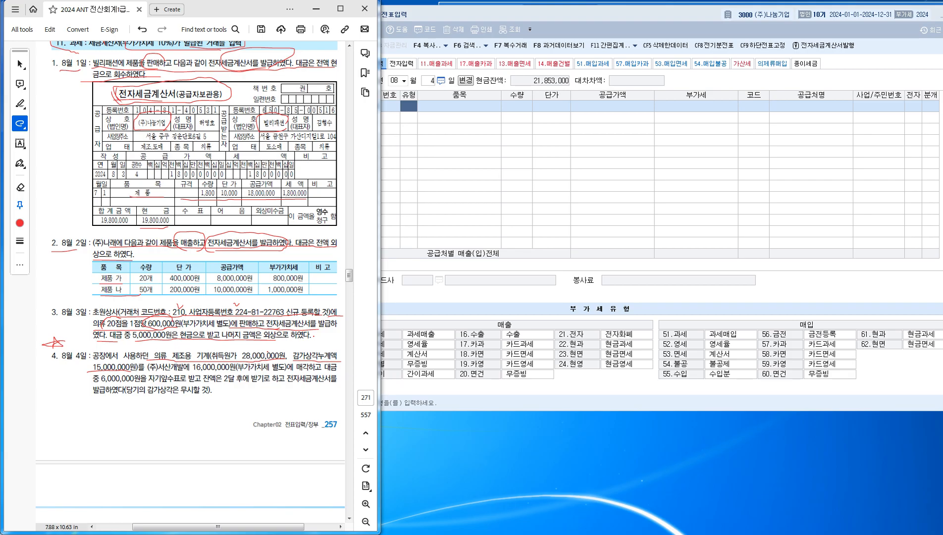
drag(150, 372, 227, 370)
drag(256, 371, 337, 369)
drag(99, 383, 264, 384)
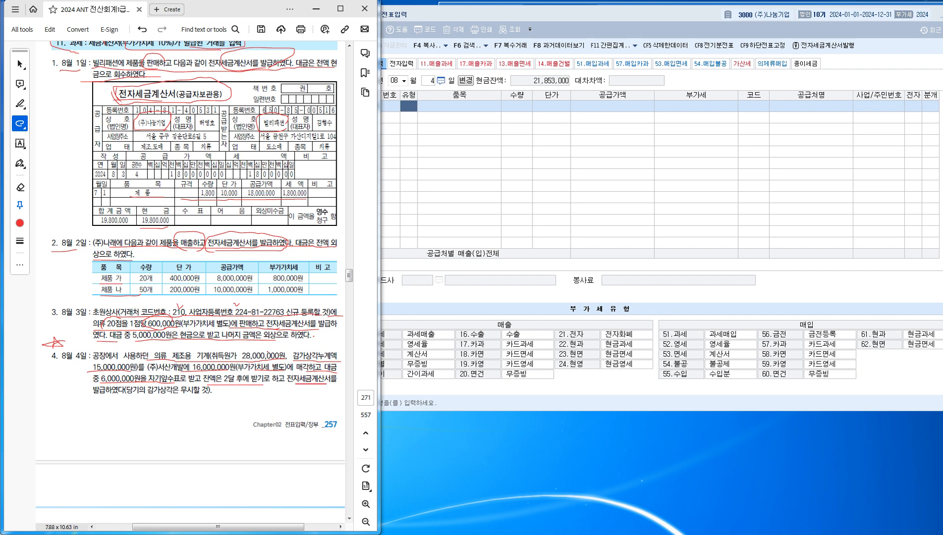
drag(102, 398, 170, 398)
key(alt+Tab)
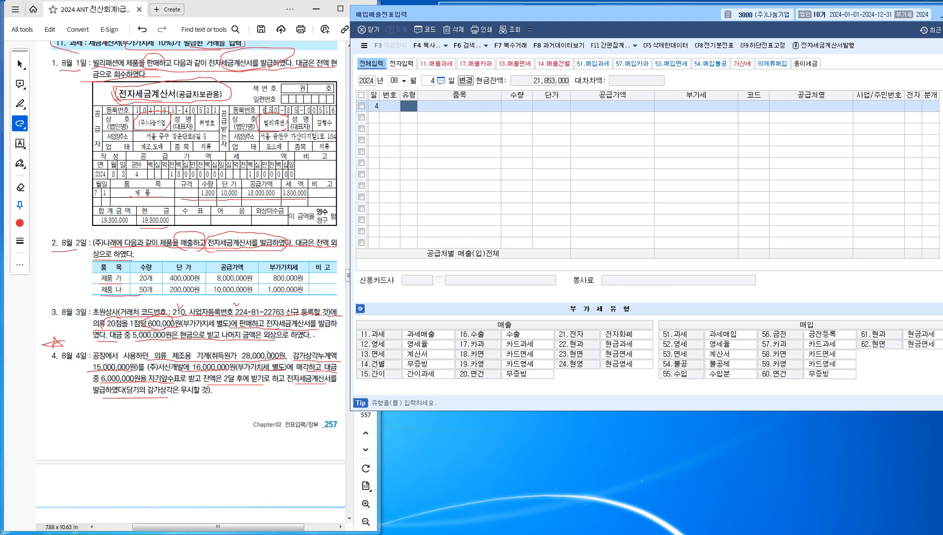
key(alt+Tab)
key(alt+Tab)
Set the August 4 slip's type to 11.과세 and its item to 기계, leaving quantity and unit price blank
text(11)
key(Return)
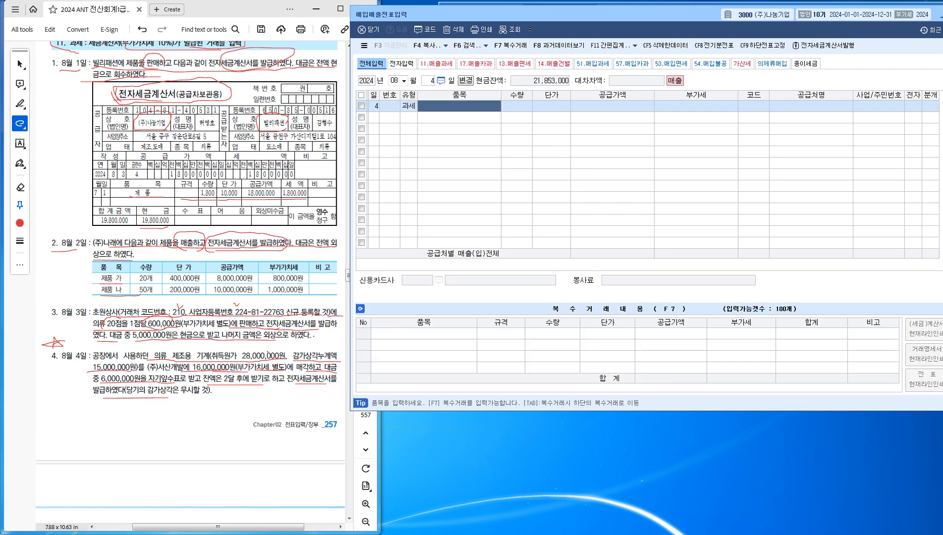
text(기계)
key(Return)
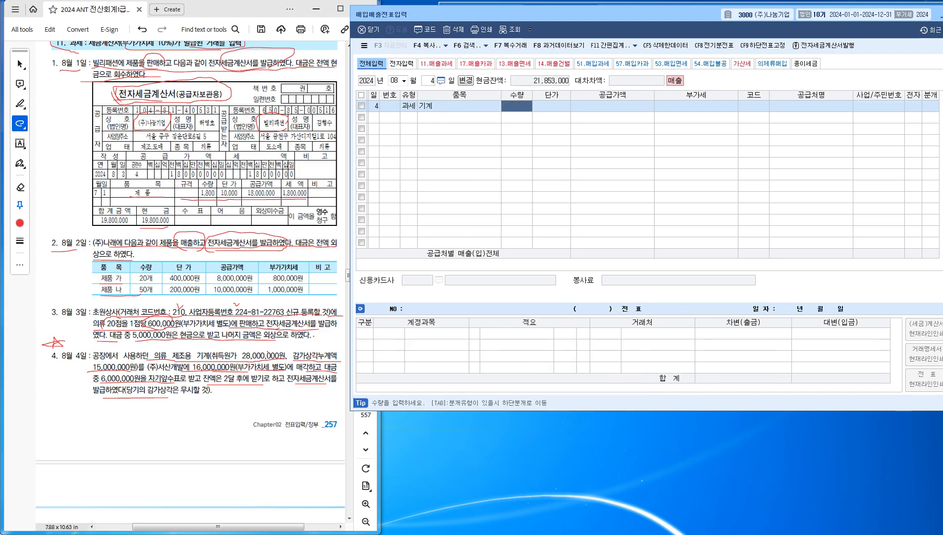
key(Return)
key(Return)
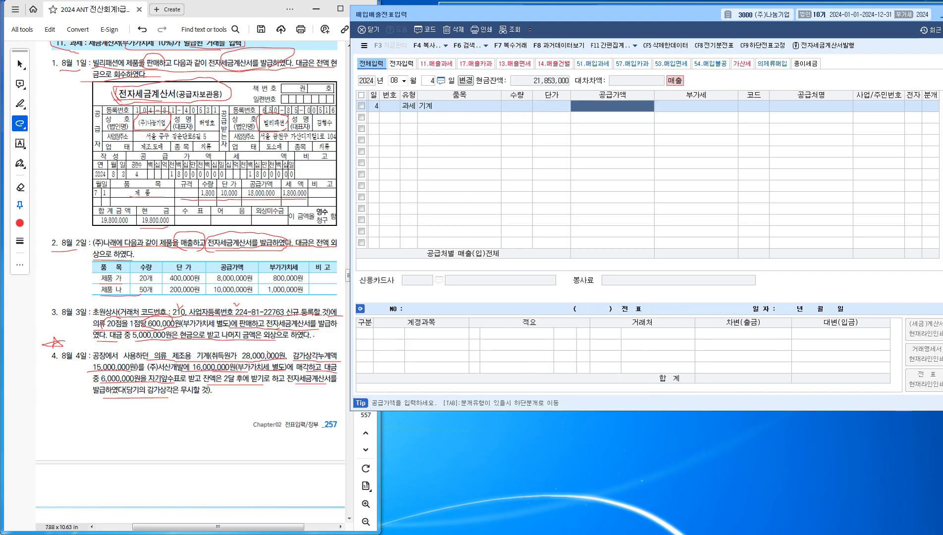
Underline the 16,000,000 sale price in exercise 4 and enter 16,000,000 as the slip's supply amount, accepting the calculated VAT
drag(195, 373, 284, 371)
key(alt+Tab)
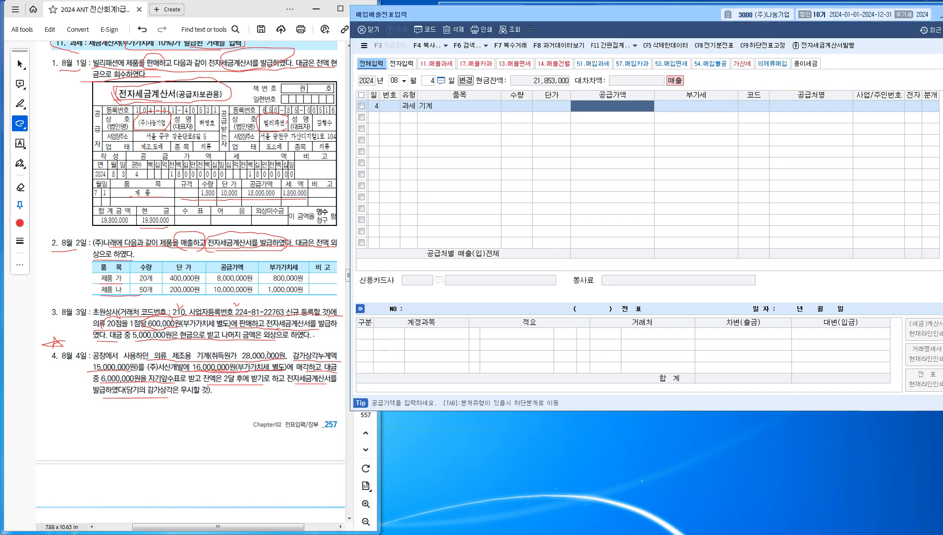
text(16000000)
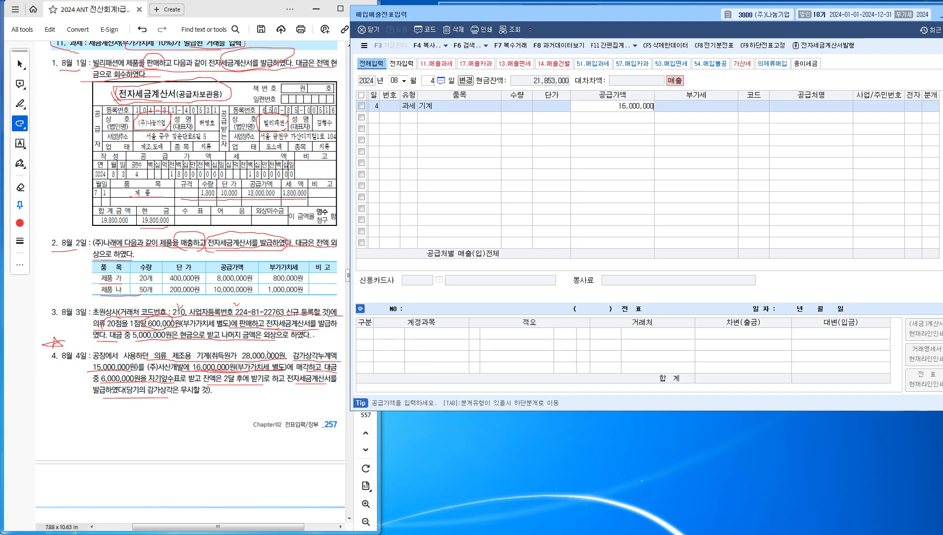
key(Return)
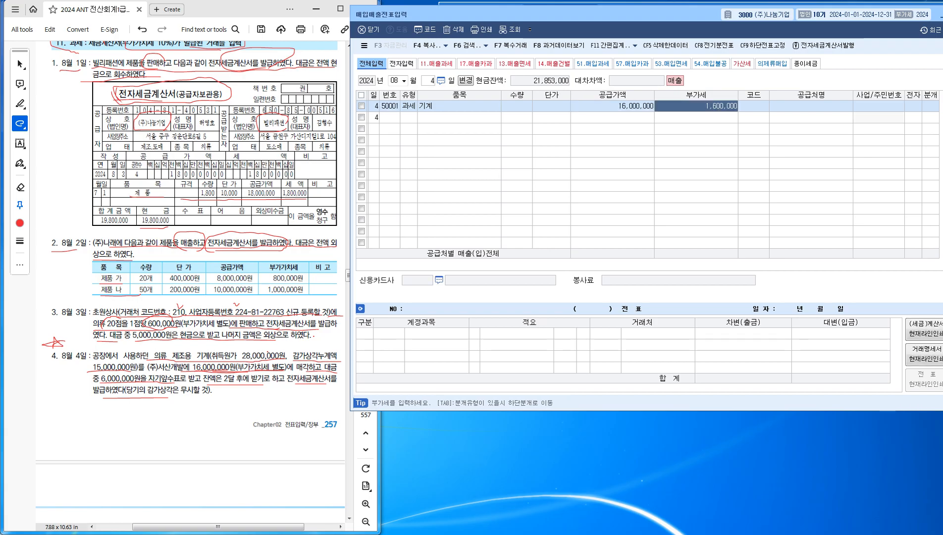
key(Return)
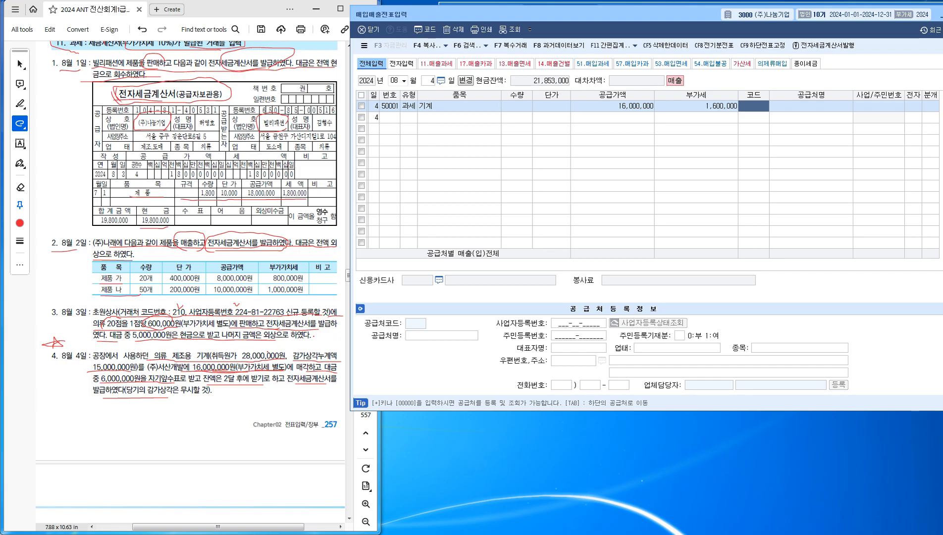
Assign (주)서산개발 as the customer, mark the tax invoice as electronic, and set the journal type to 3.혼합
text(서신)
key(Return)
key(Return)
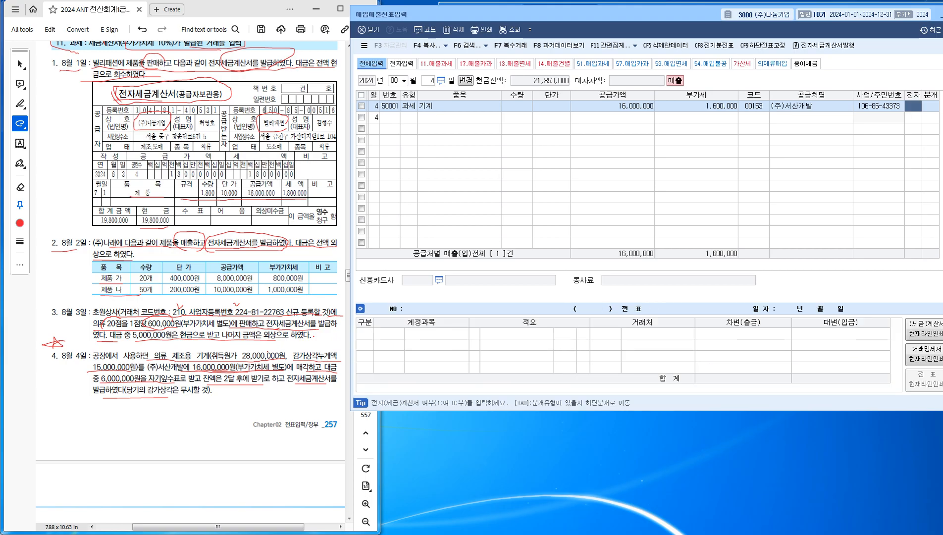
text(1)
key(Return)
text(3)
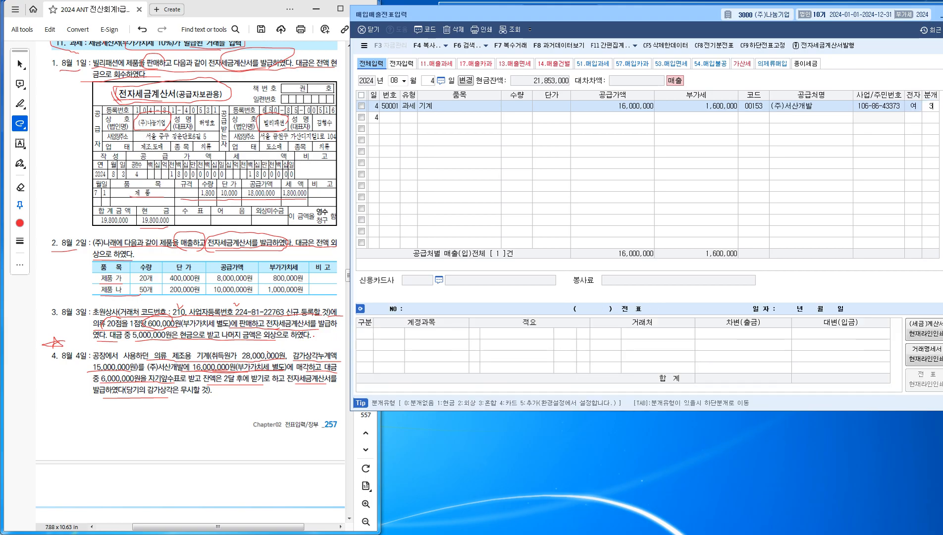
key(Return)
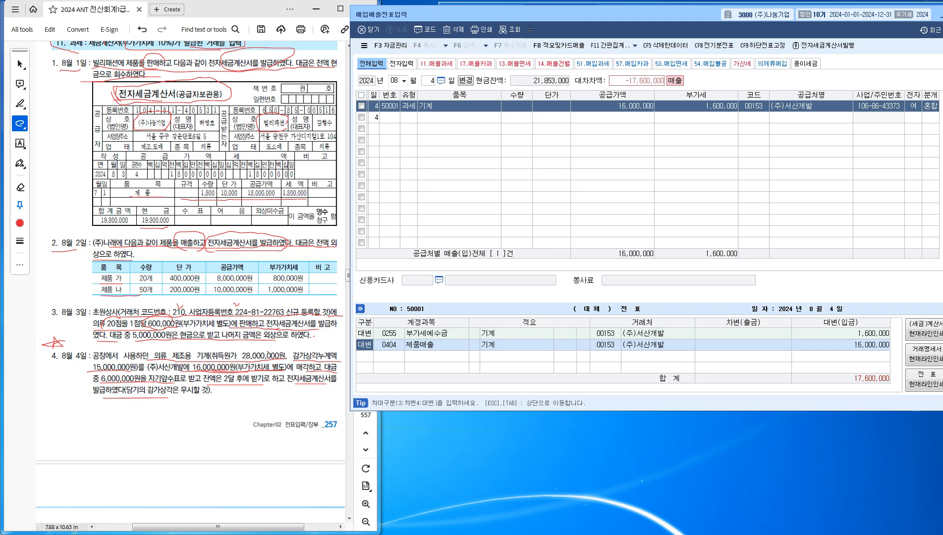
Replace the 제품매출 account on the credit line with 206 기계장치 and set its amount to 28,000,000
key(Return)
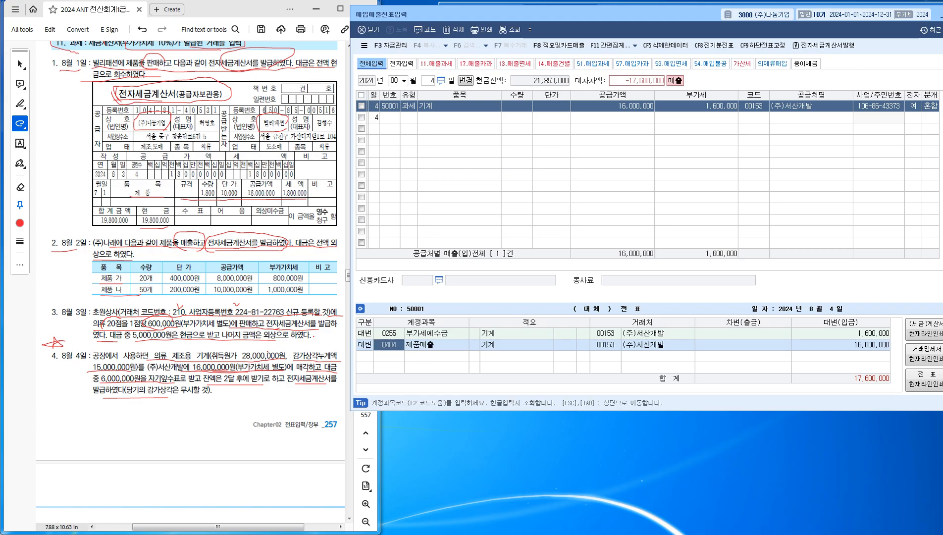
text(ㄱ)
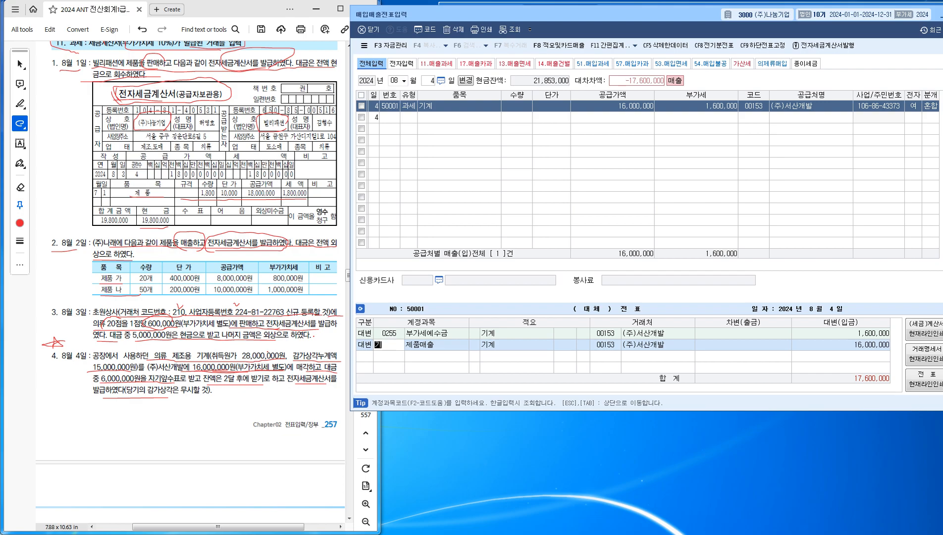
text(계)
key(Return)
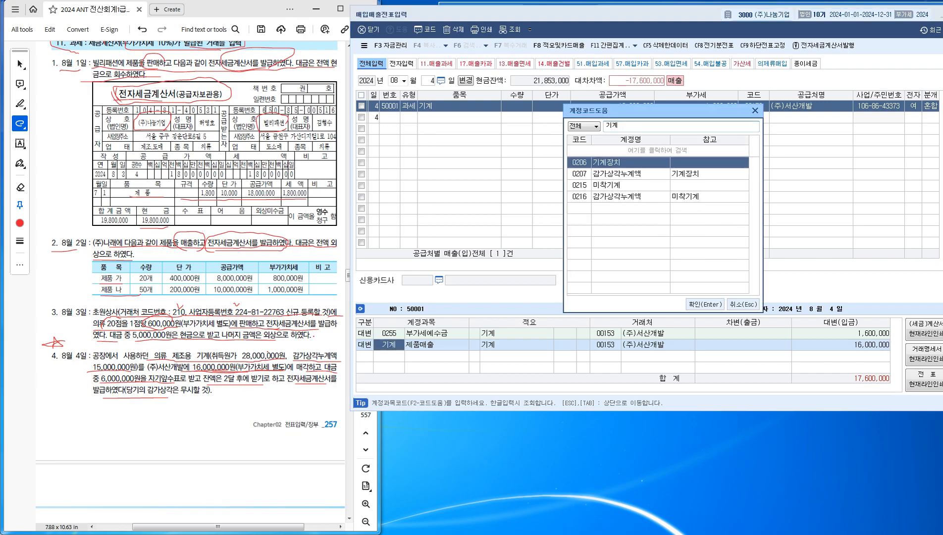
key(Return)
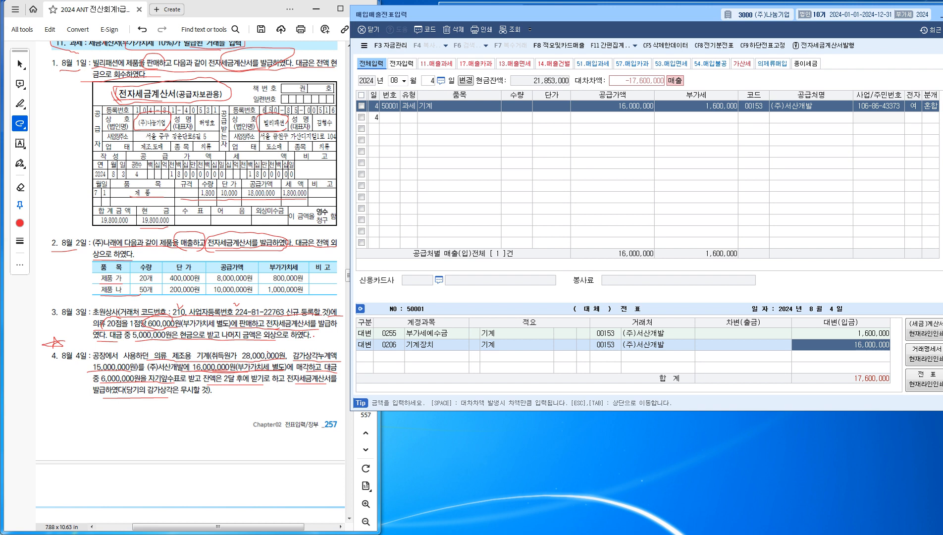
text(28000000)
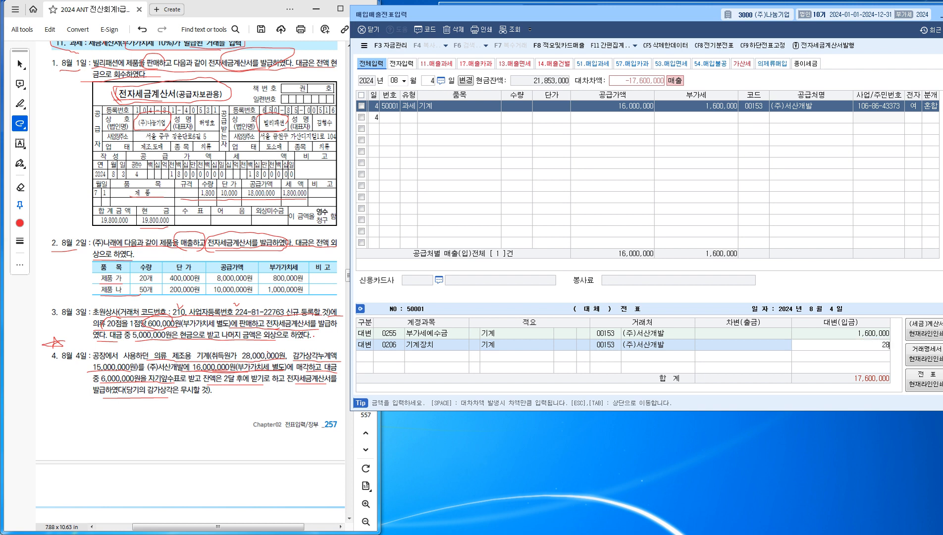
key(Return)
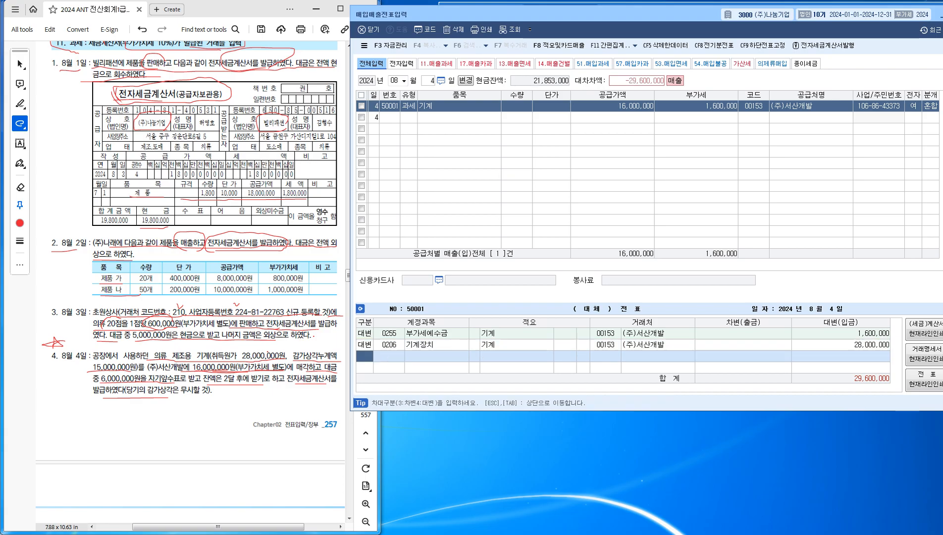
Add a debit line for account 207 감가상각누계액 with an amount of 15,000,000
key(3)
key(Return)
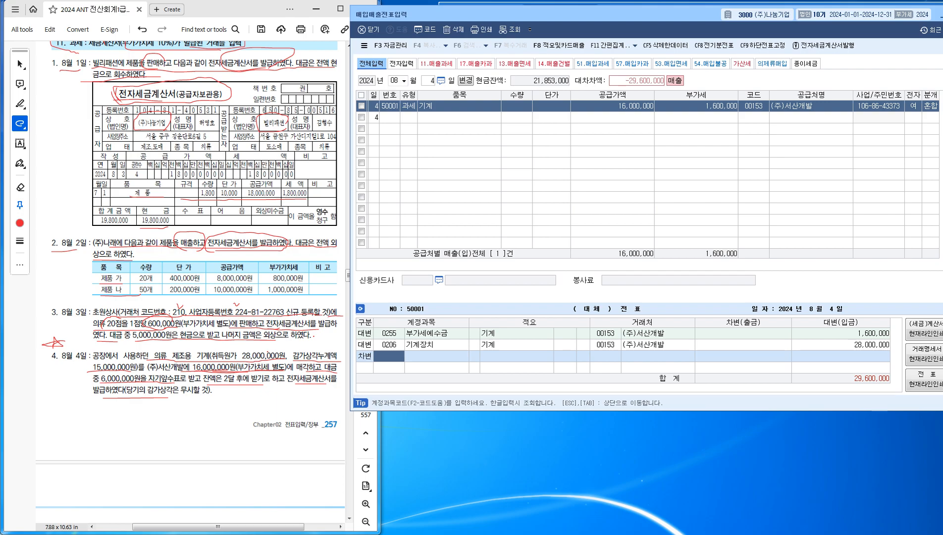
text(0207)
key(Return)
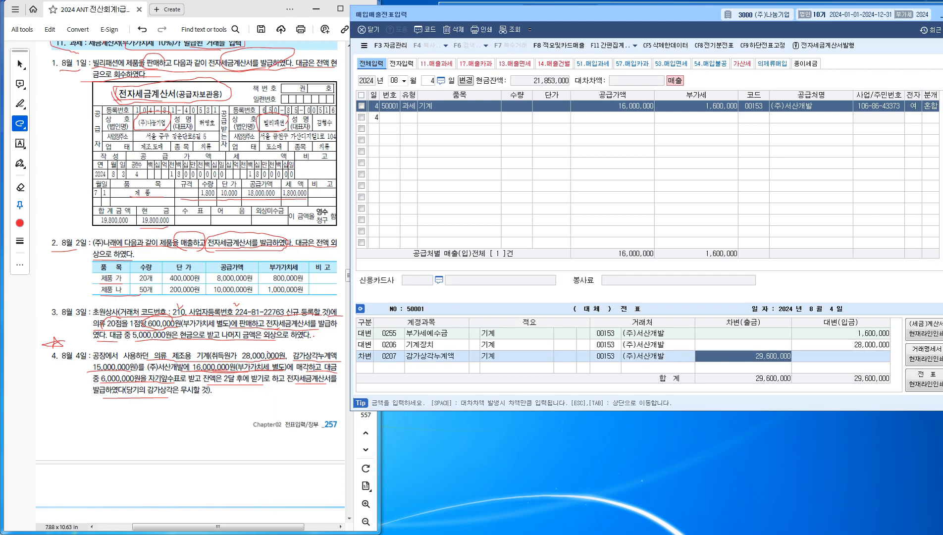
text(15000000)
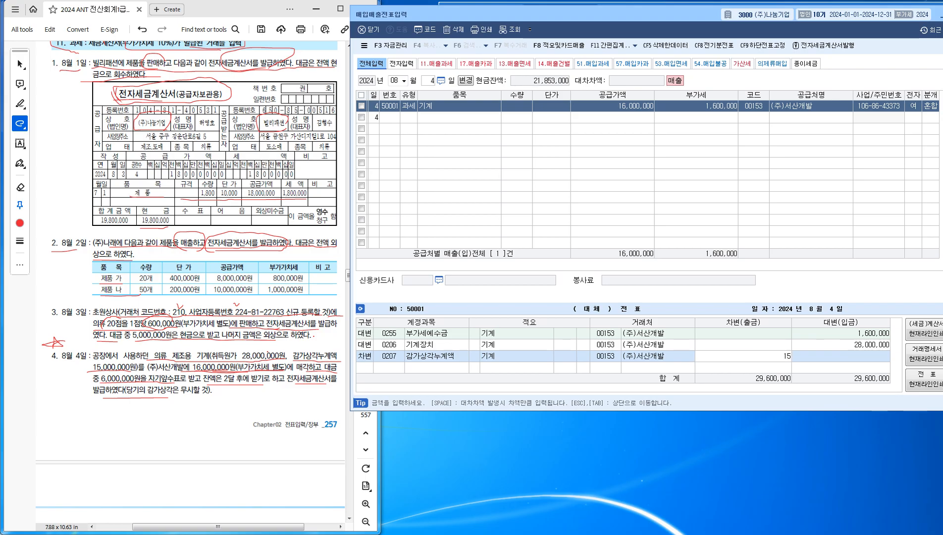
key(Return)
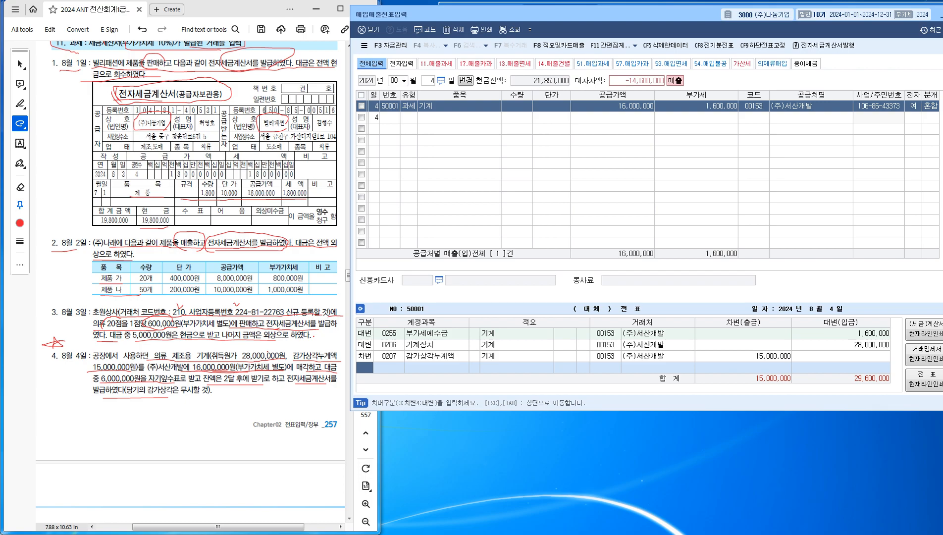
Add a debit line to the machine sale entry for account 101 현금 with an amount of 6,000,000
text(3)
key(Return)
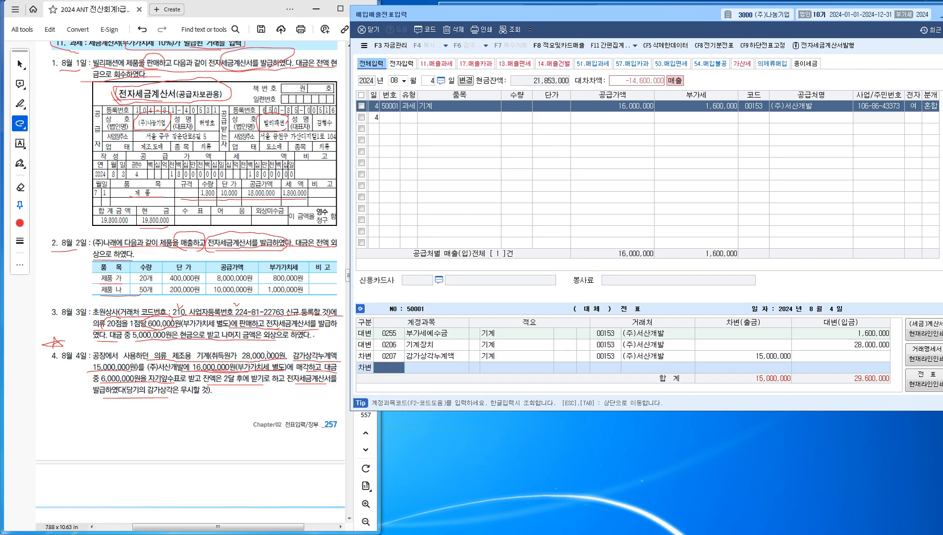
text(101)
key(Return)
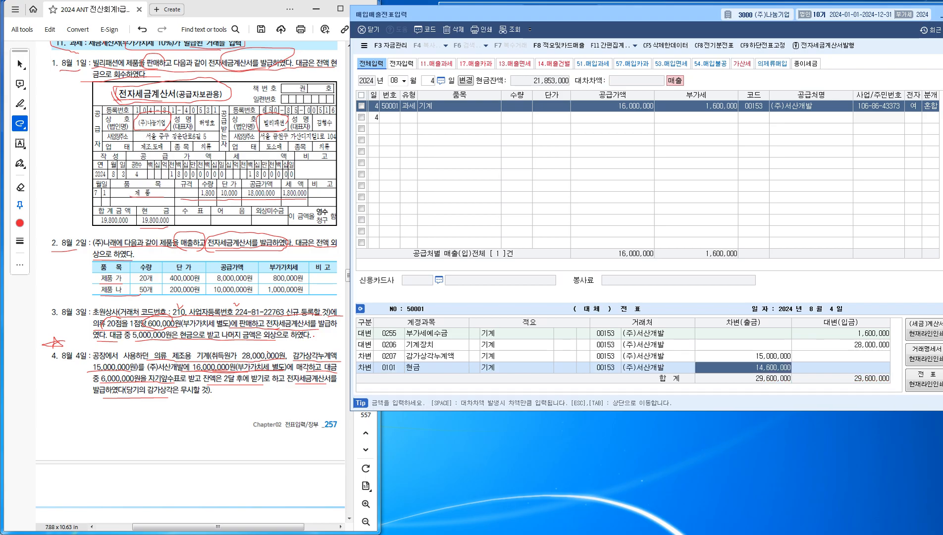
text(6000000)
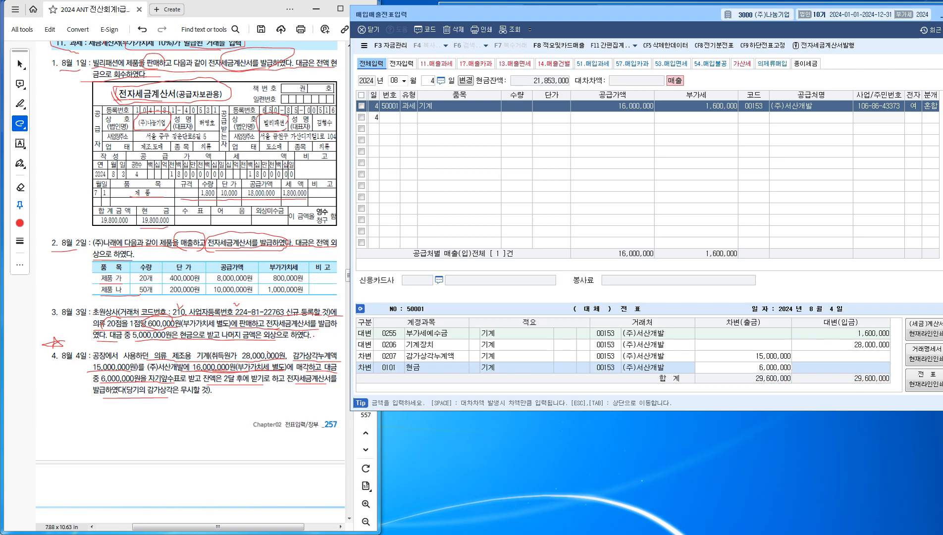
key(Return)
Add a debit line for account 120 미수금 covering the remaining 8,600,000 and return to the slip's header row
text(3)
key(Return)
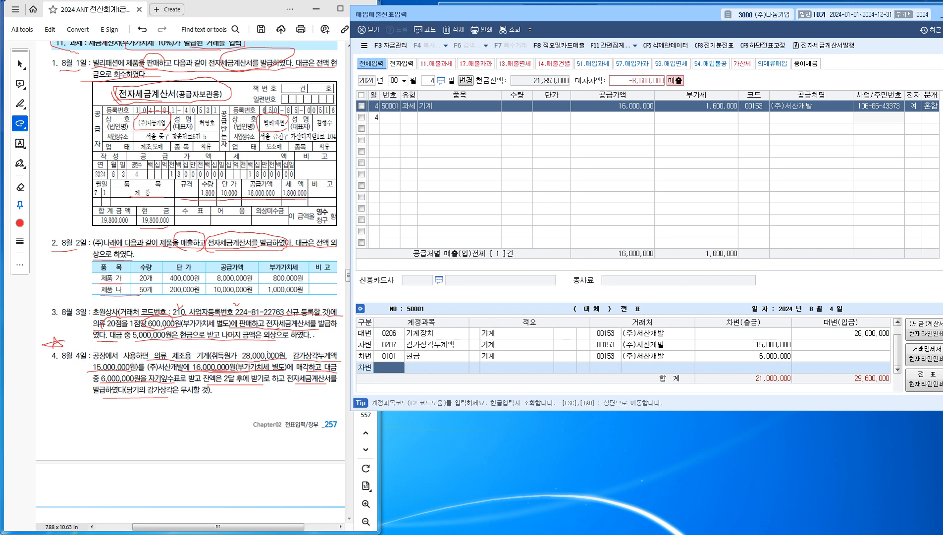
text(120)
key(Return)
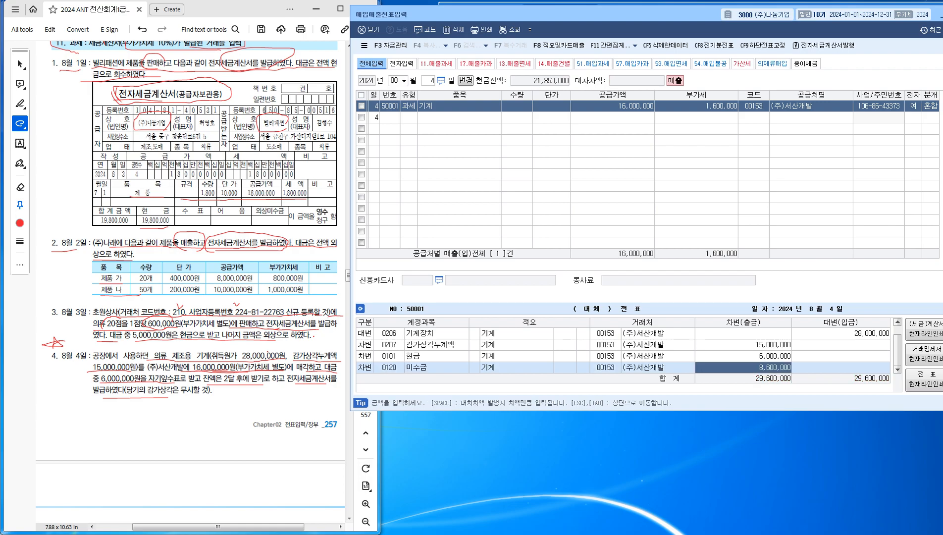
key(Escape)
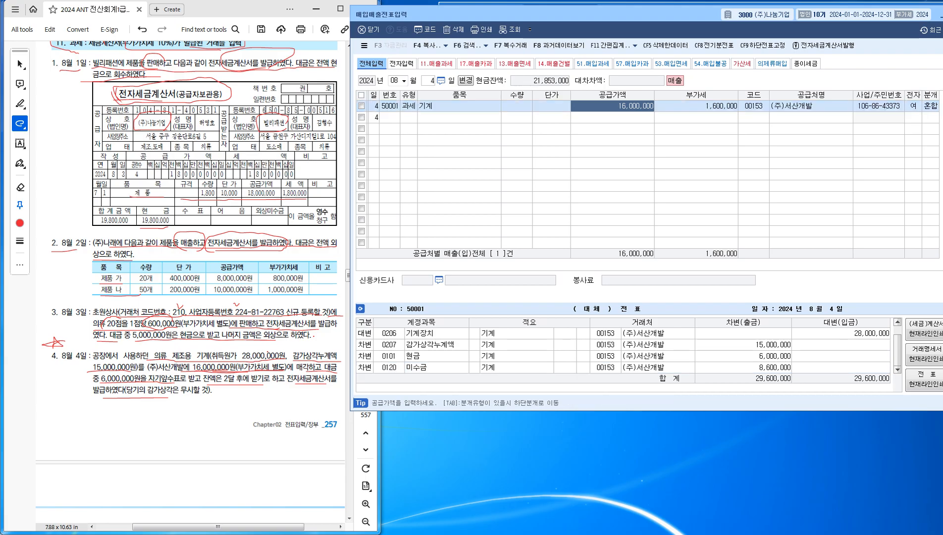
Check the supply amount and VAT of the machine sale against the amount on its 미수금 line
key(Return)
click(613, 106)
click(696, 106)
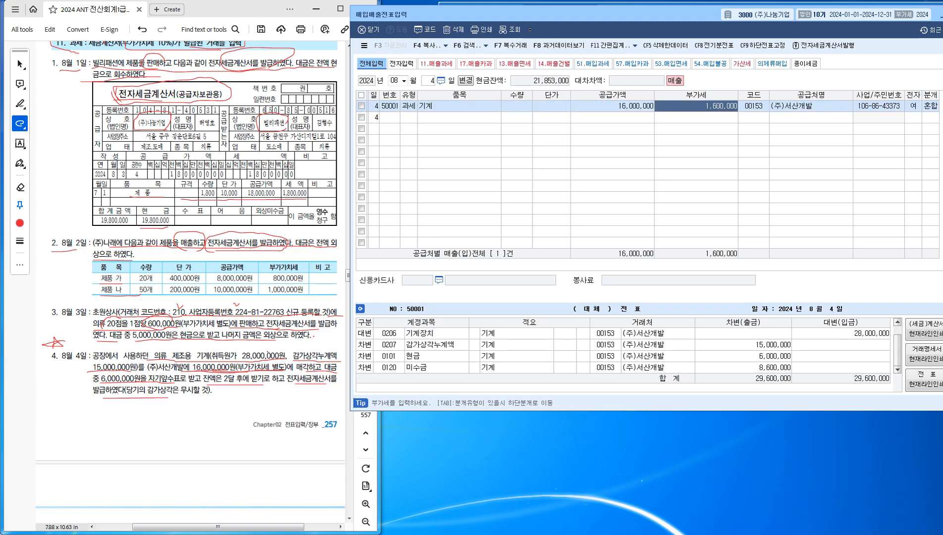
click(613, 106)
click(697, 106)
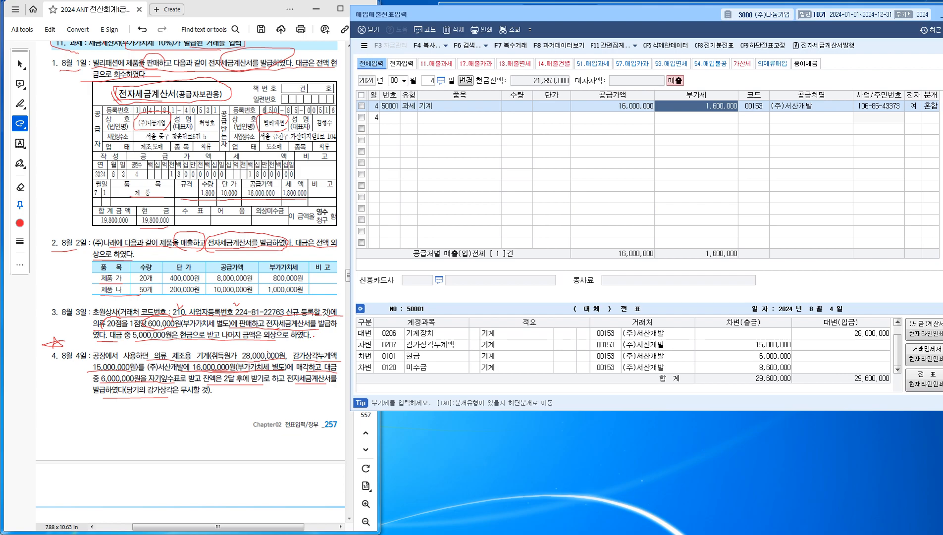
key(Tab)
click(743, 367)
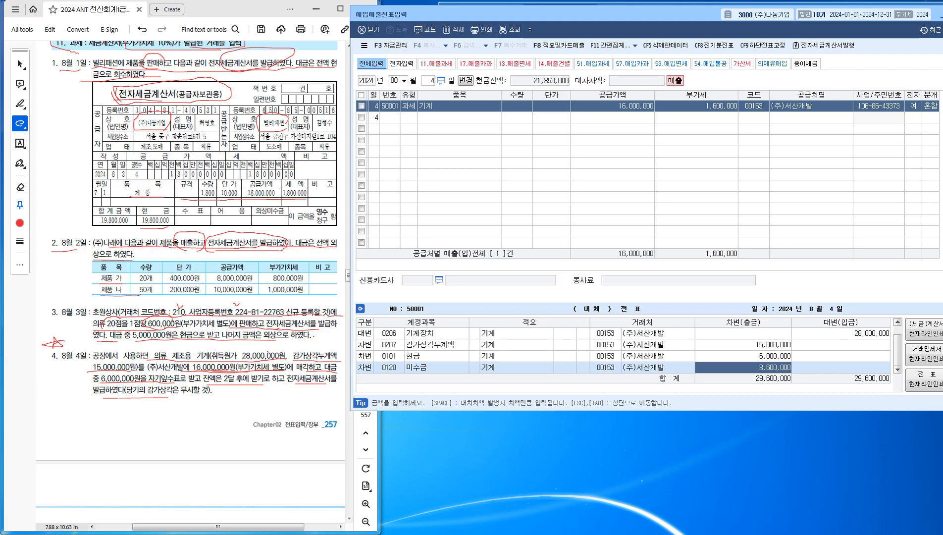
key(Tab)
click(612, 106)
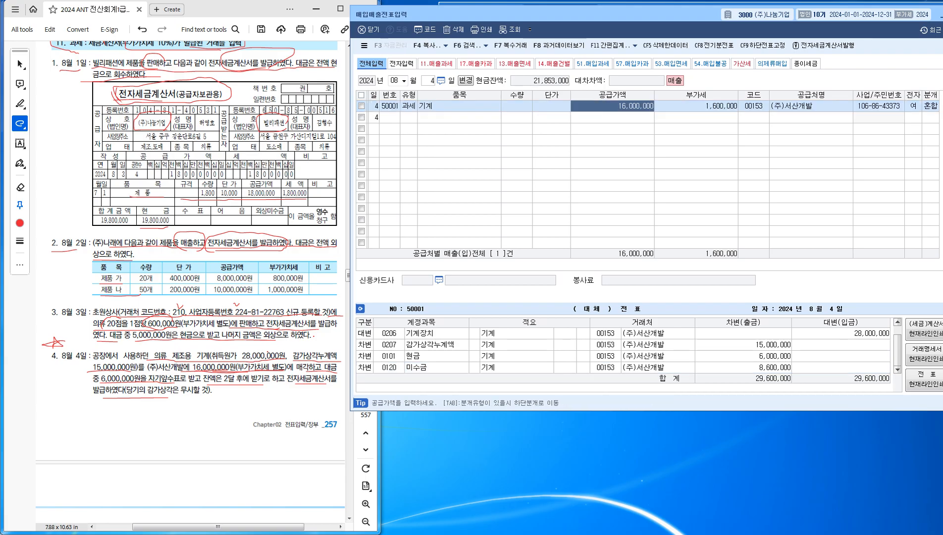
click(696, 106)
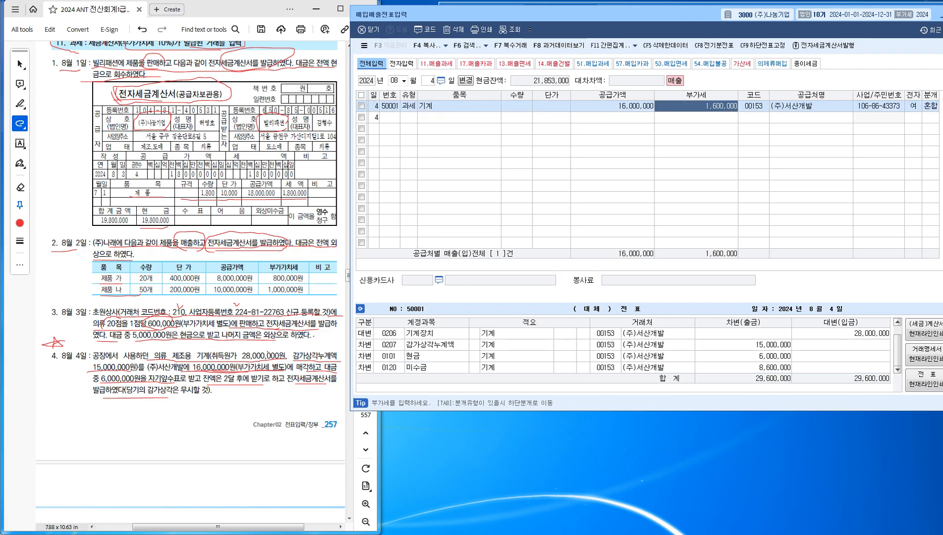
click(613, 106)
click(696, 106)
Set the debit amount of the 120 미수금 line in the machine sale entry to 11,600,000
click(743, 356)
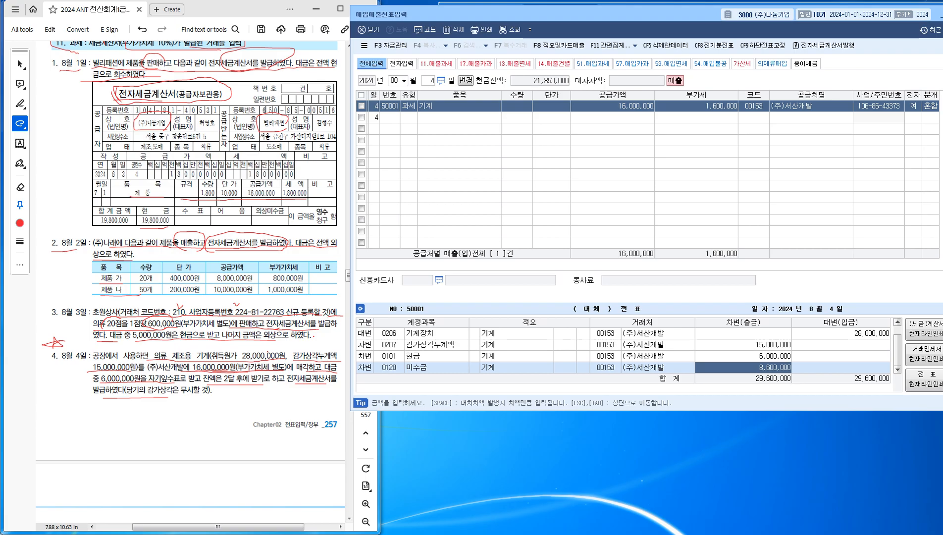
text(116000000)
key(BackSpace)
key(Return)
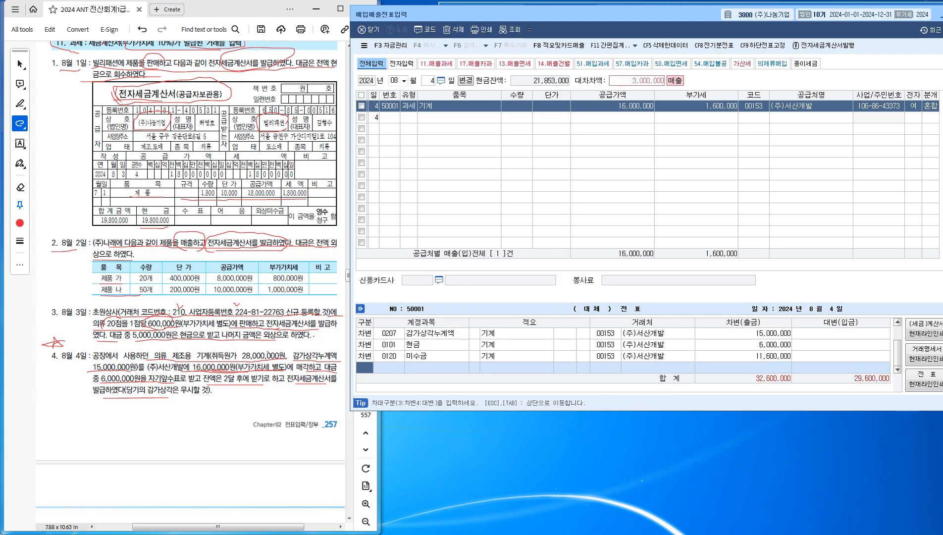
Review the 현금 and 미수금 debit amounts together with the machine sale's supply amount and VAT
key(Left)
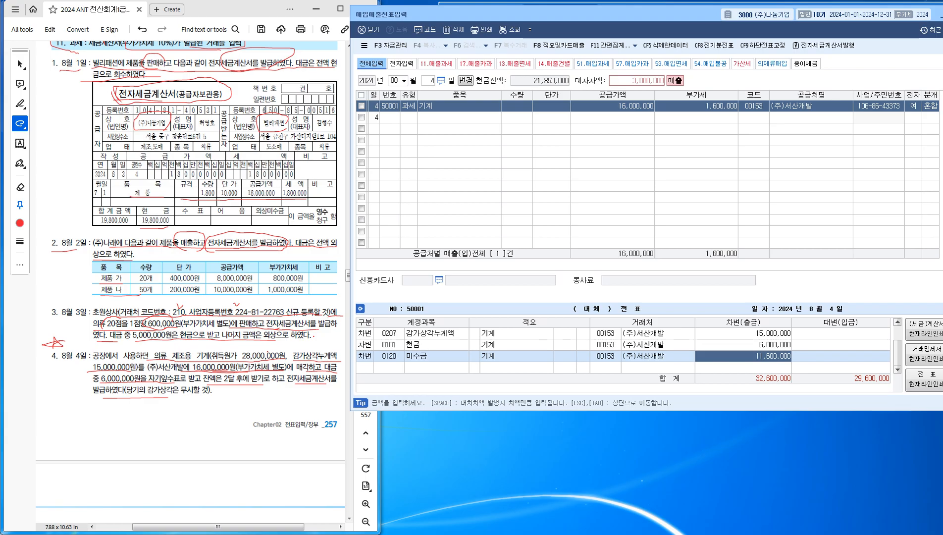
key(Up)
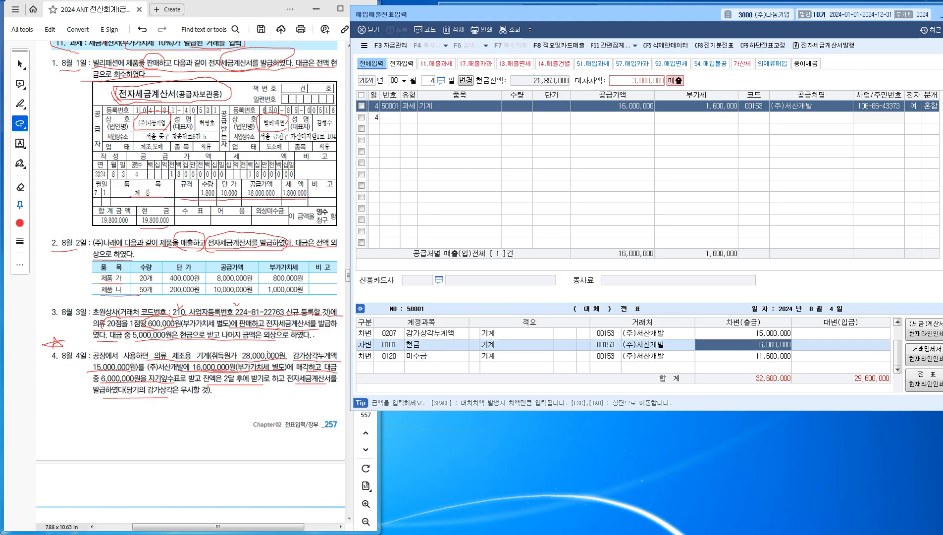
key(Down)
key(Up)
key(Escape)
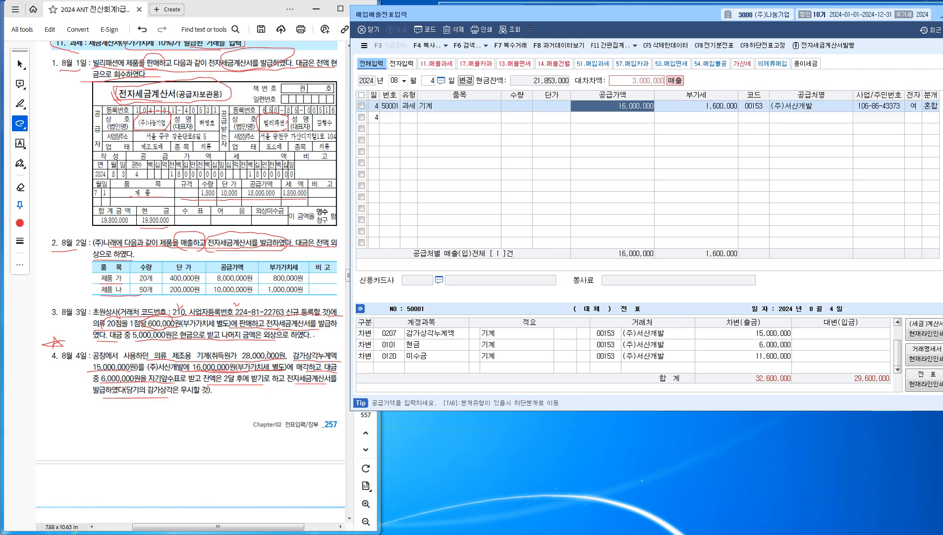
key(Return)
key(Left)
key(Return)
key(Left)
key(Return)
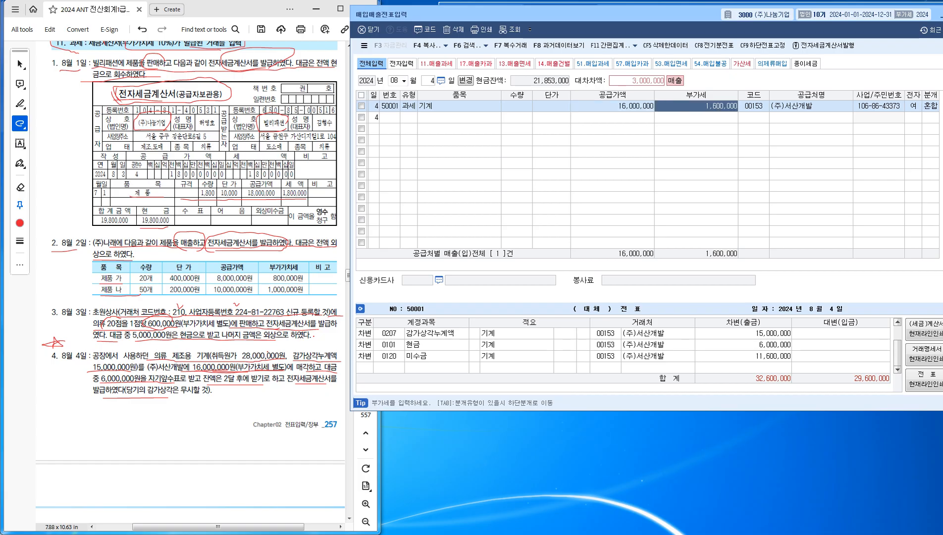
key(Tab)
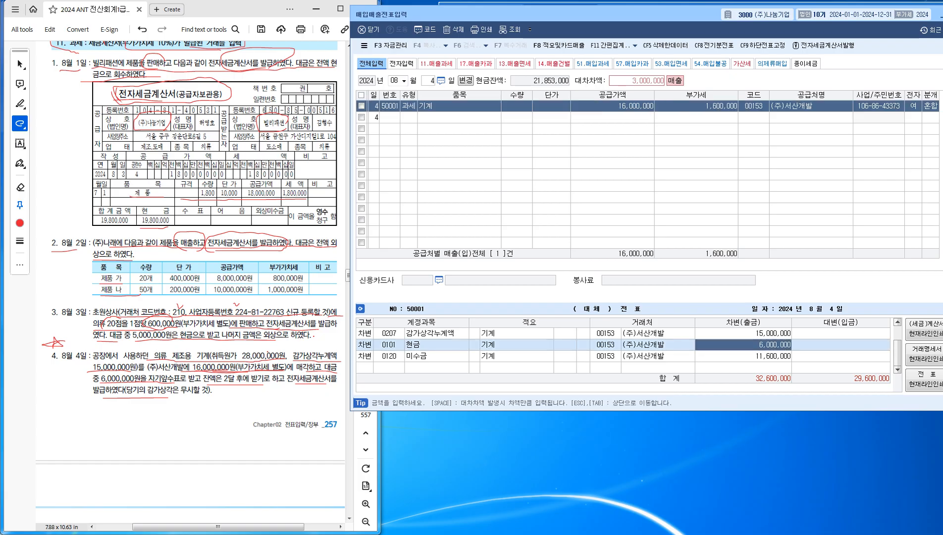
key(Down)
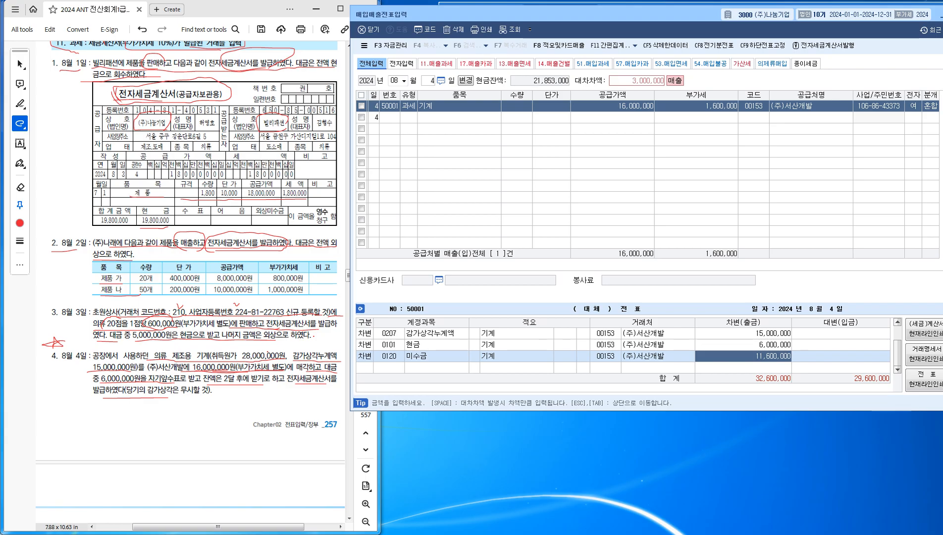
Add a credit line for account 914 유형자산처분이익 with an amount of 3,000,000 and review the journal lines
key(Return)
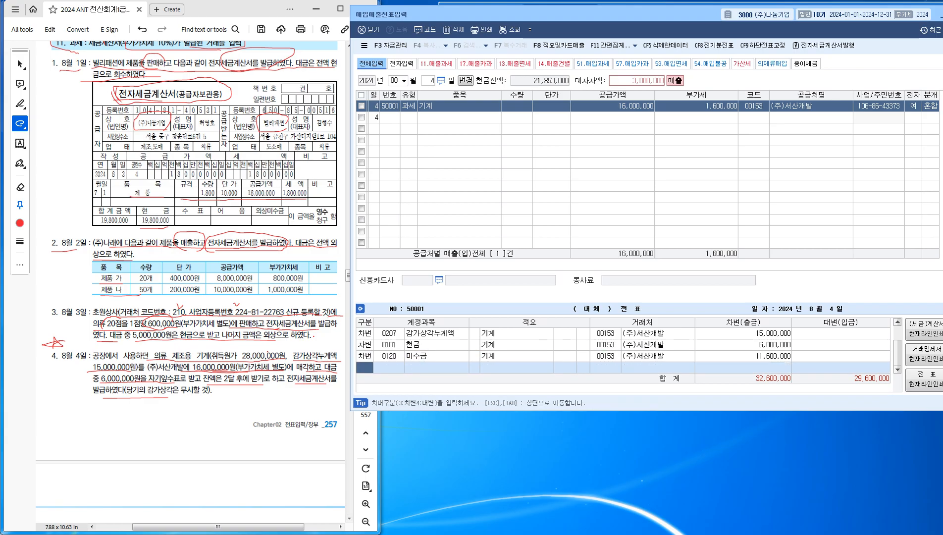
text(4)
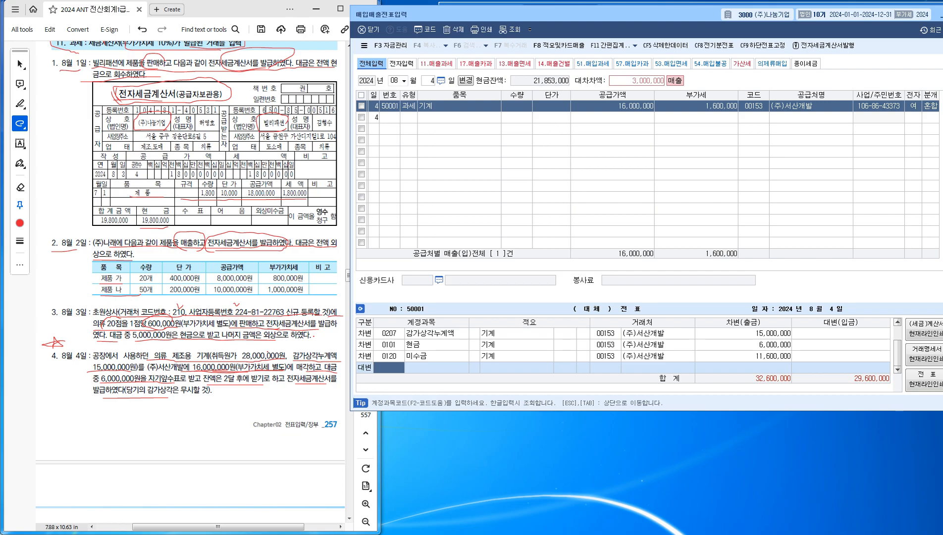
text(유형)
key(Return)
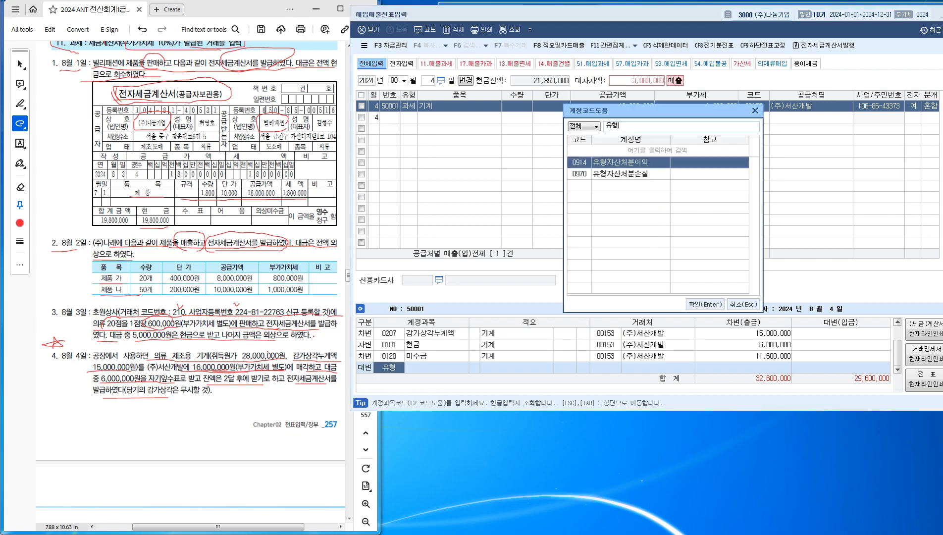
key(Return)
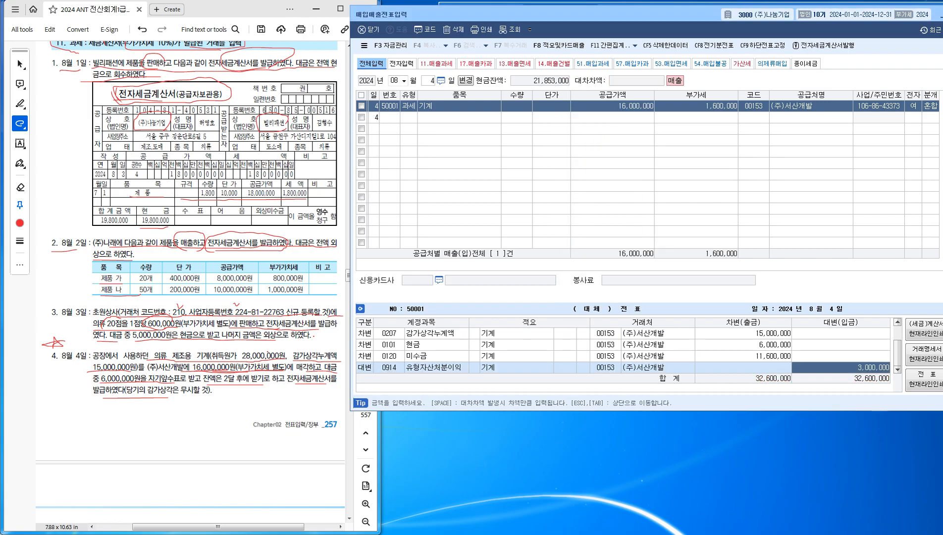
drag(898, 353, 897, 338)
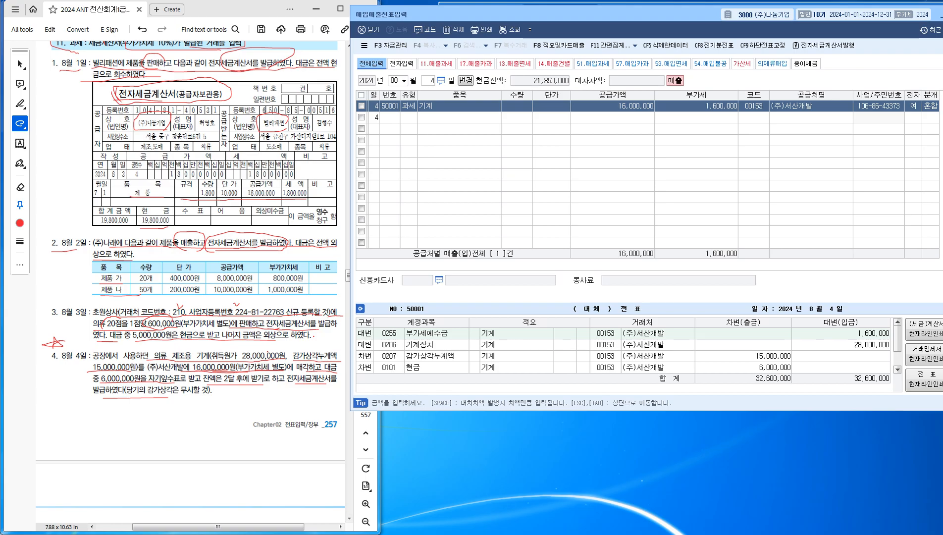
scroll(623, 350, down, 2)
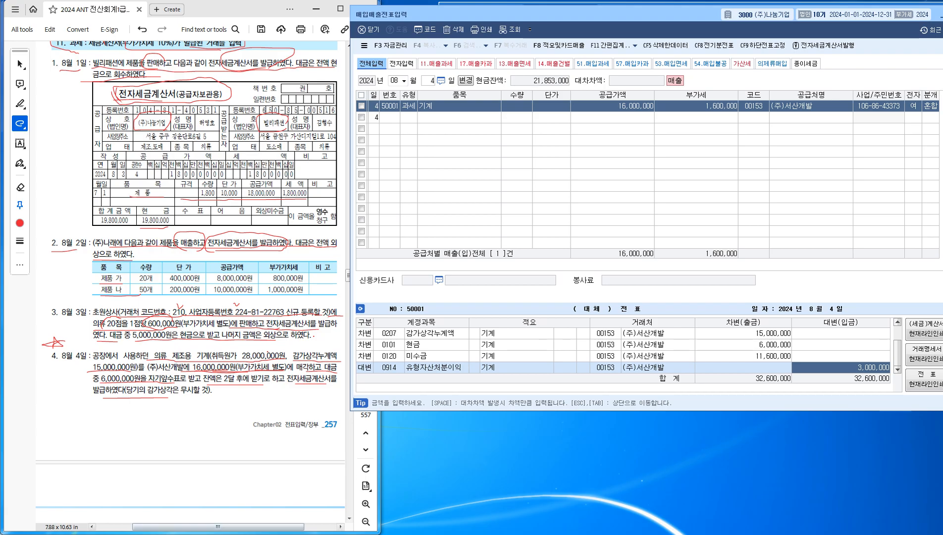
Switch to the textbook PDF and bring the 8월 5일 exercise on the page after 257 into view
click(268, 456)
scroll(269, 456, down, 3)
scroll(190, 282, down, 12)
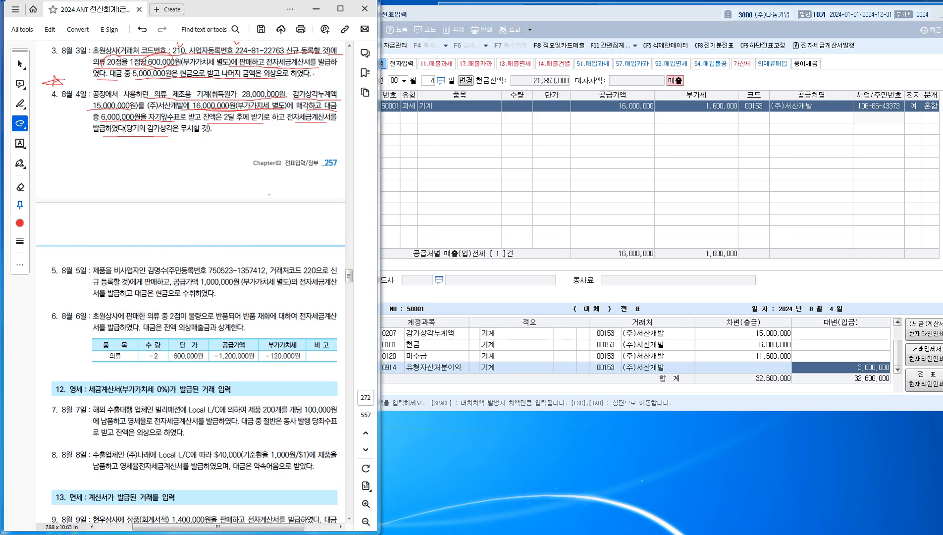